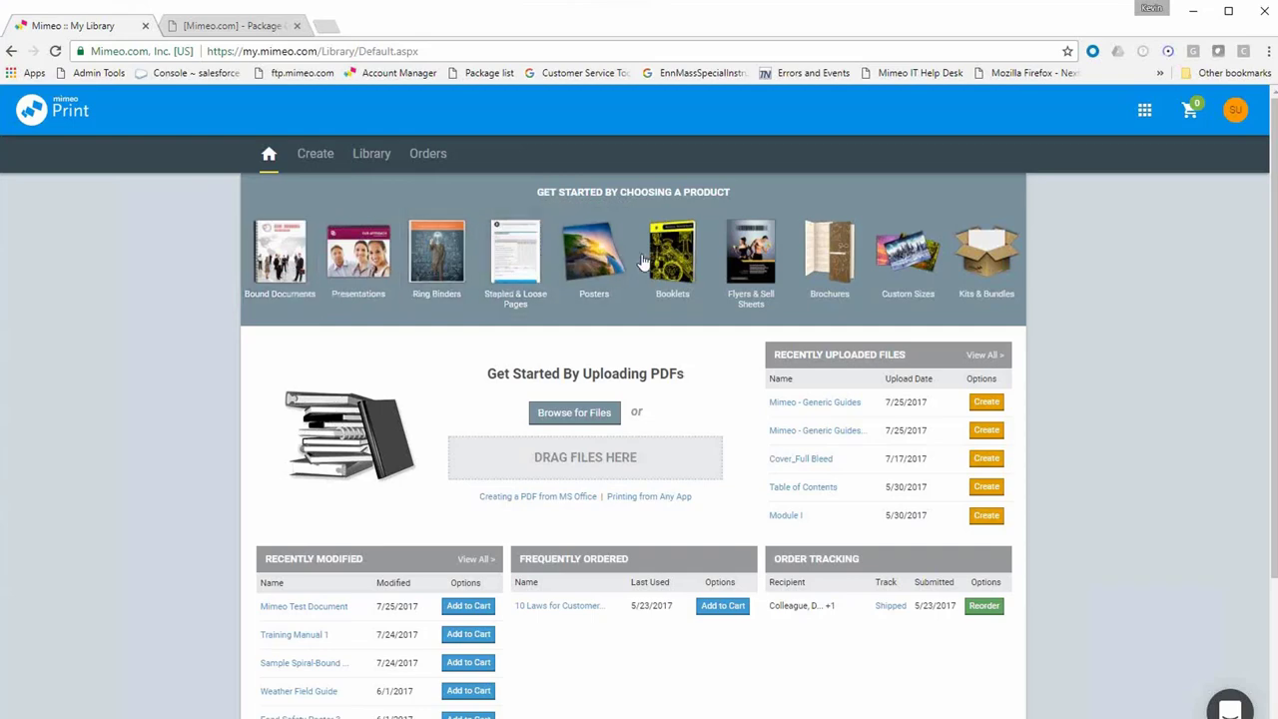
# Start browsing for PDFs to upload and open the BLANKS folder inside TOOLS on Google Drive.
pyautogui.scroll(-2, 676, 361)
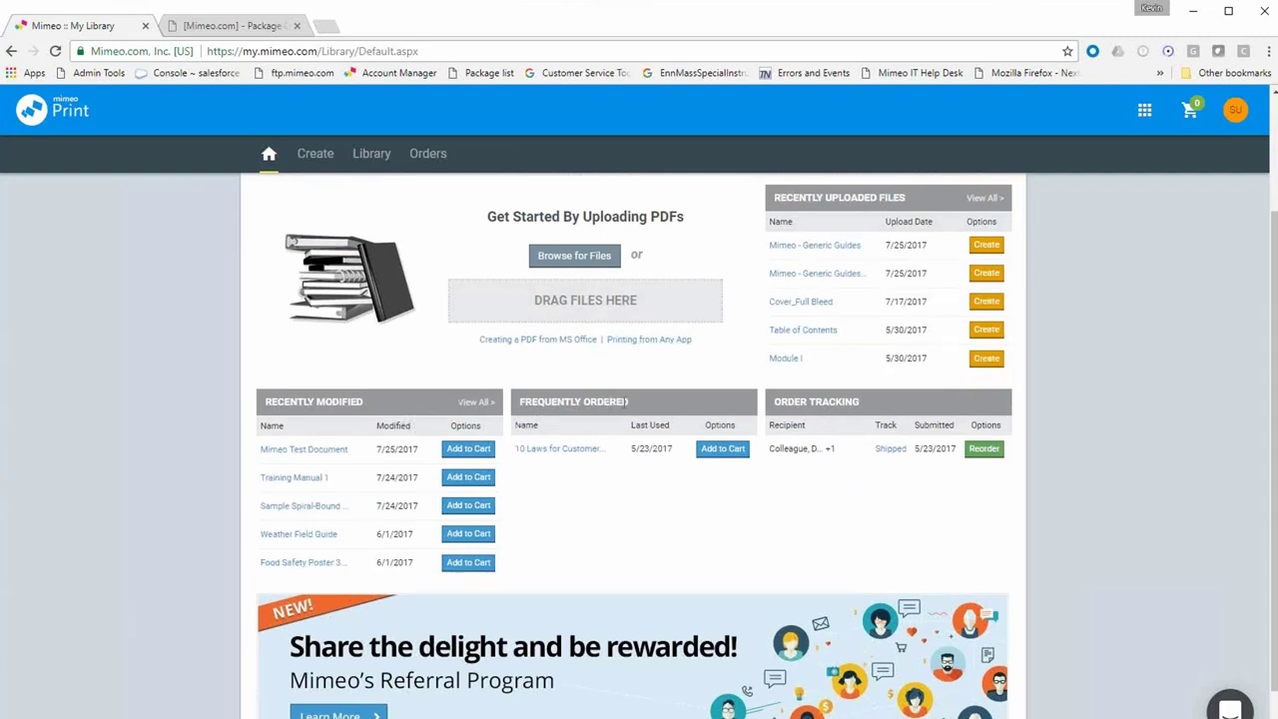
pyautogui.scroll(2, 625, 401)
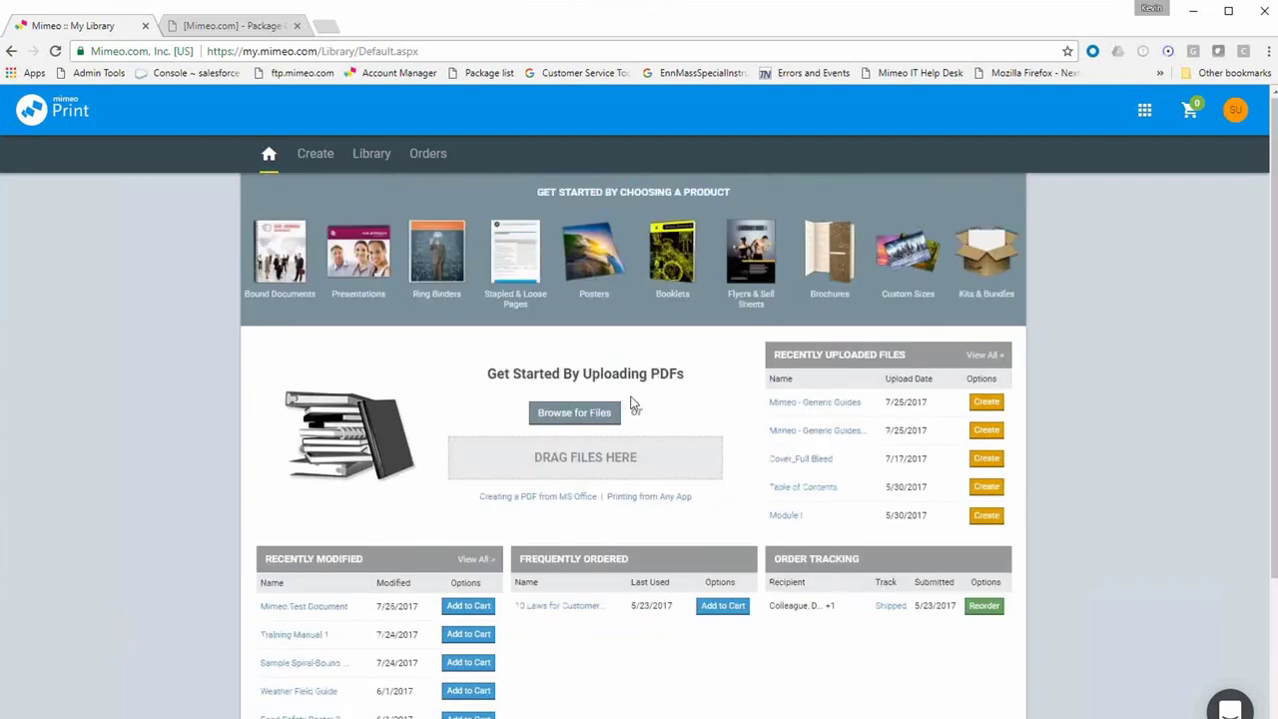
pyautogui.click(577, 413)
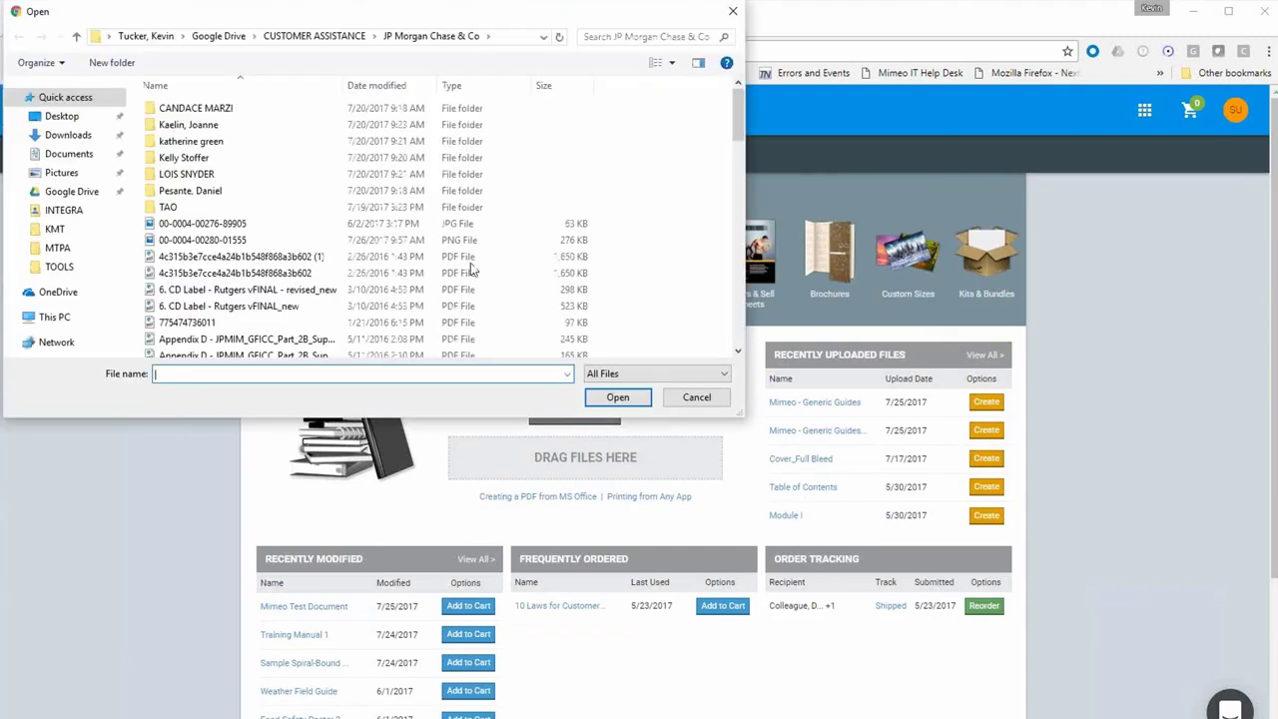
pyautogui.click(80, 191)
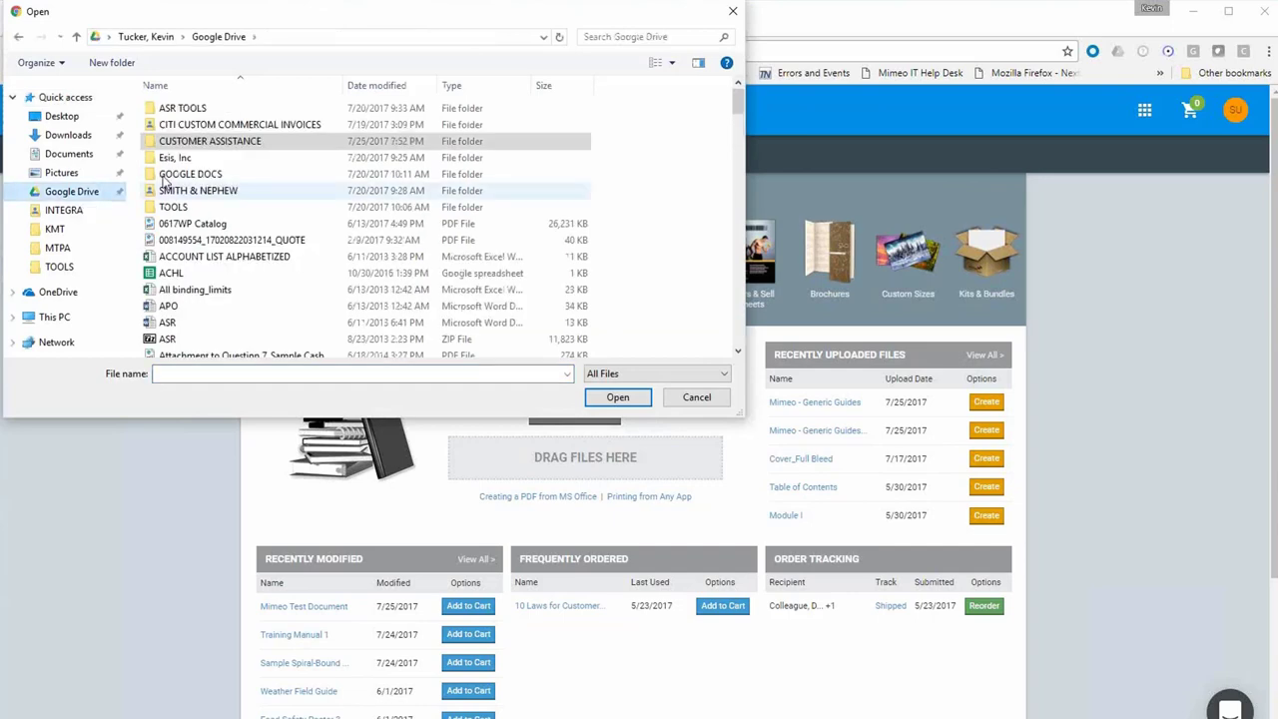
pyautogui.doubleClick(205, 207)
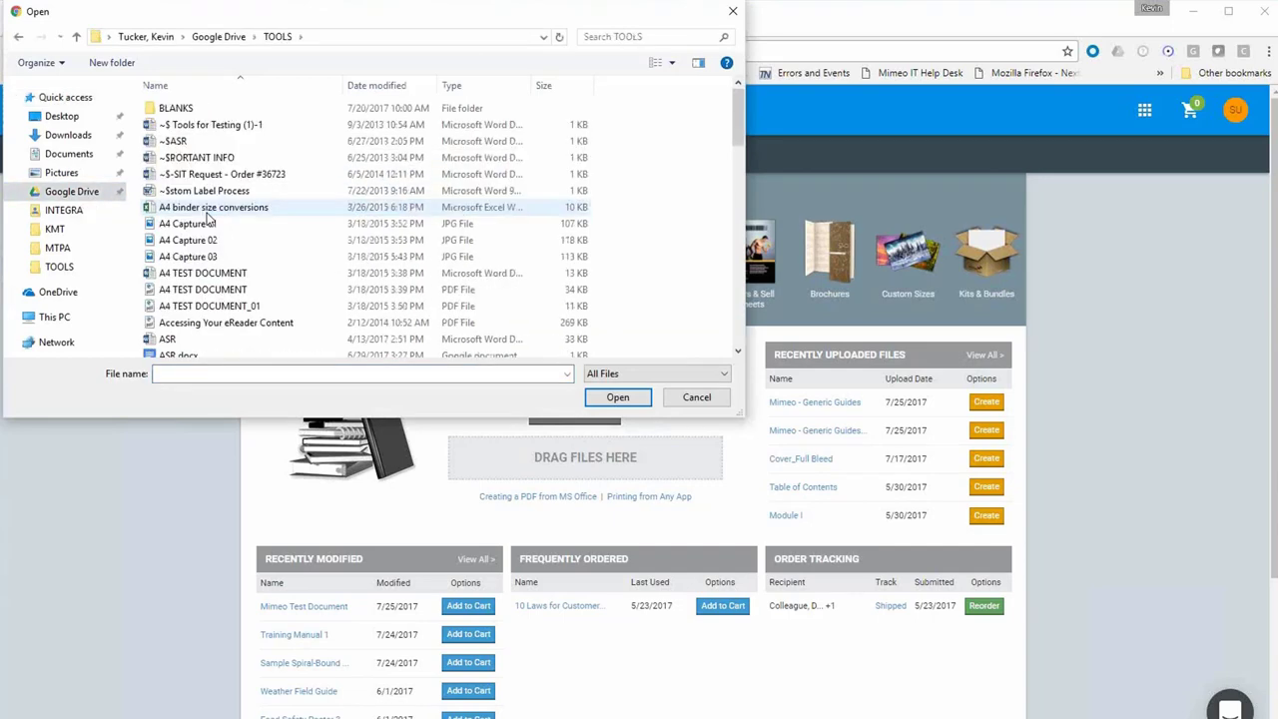
pyautogui.doubleClick(239, 109)
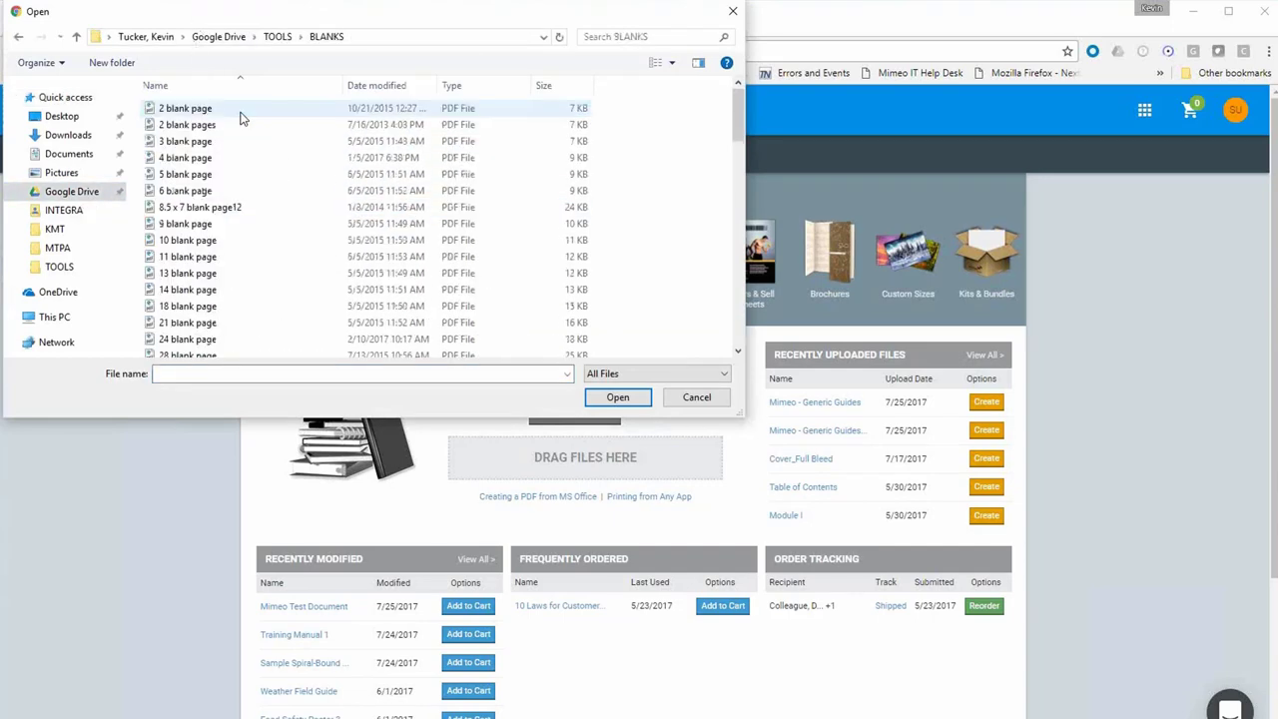
# Upload the PDF files 2 blank page, 3 blank page and 5 blank page together.
pyautogui.click(240, 118)
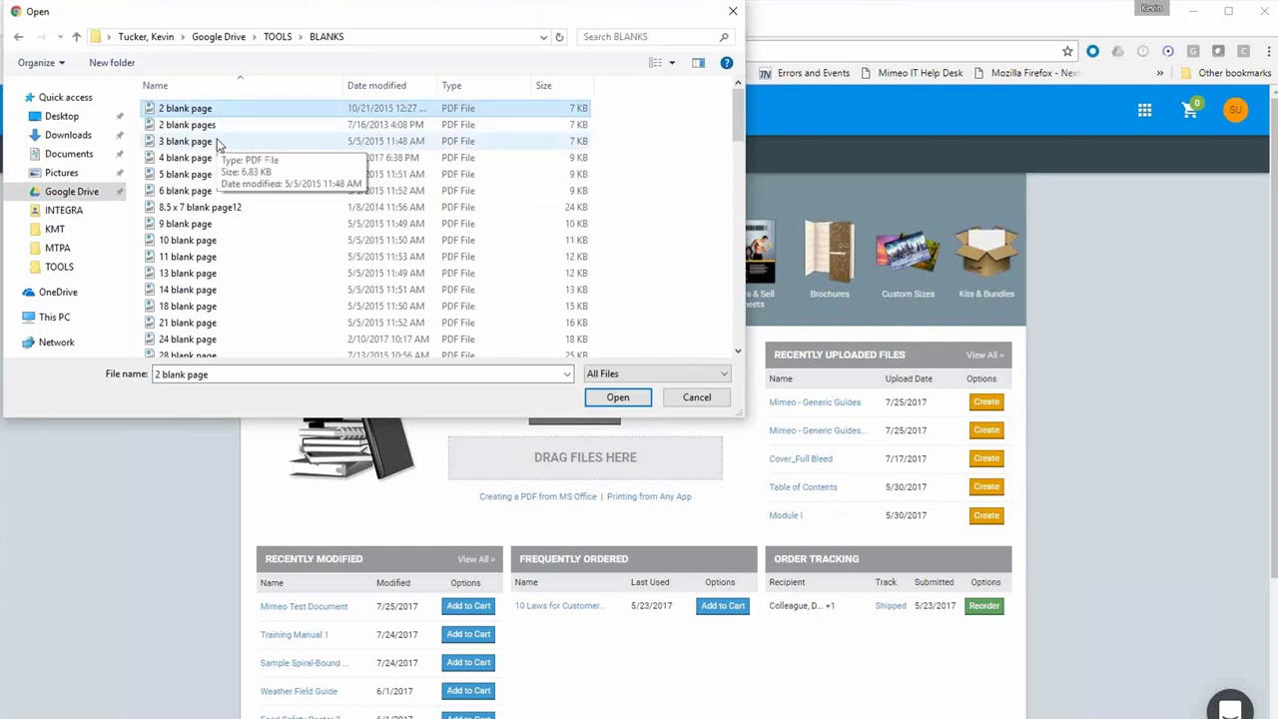
pyautogui.keyDown('ctrl'); pyautogui.click(227, 142); pyautogui.keyUp('ctrl')
pyautogui.keyDown('ctrl'); pyautogui.click(220, 177); pyautogui.keyUp('ctrl')
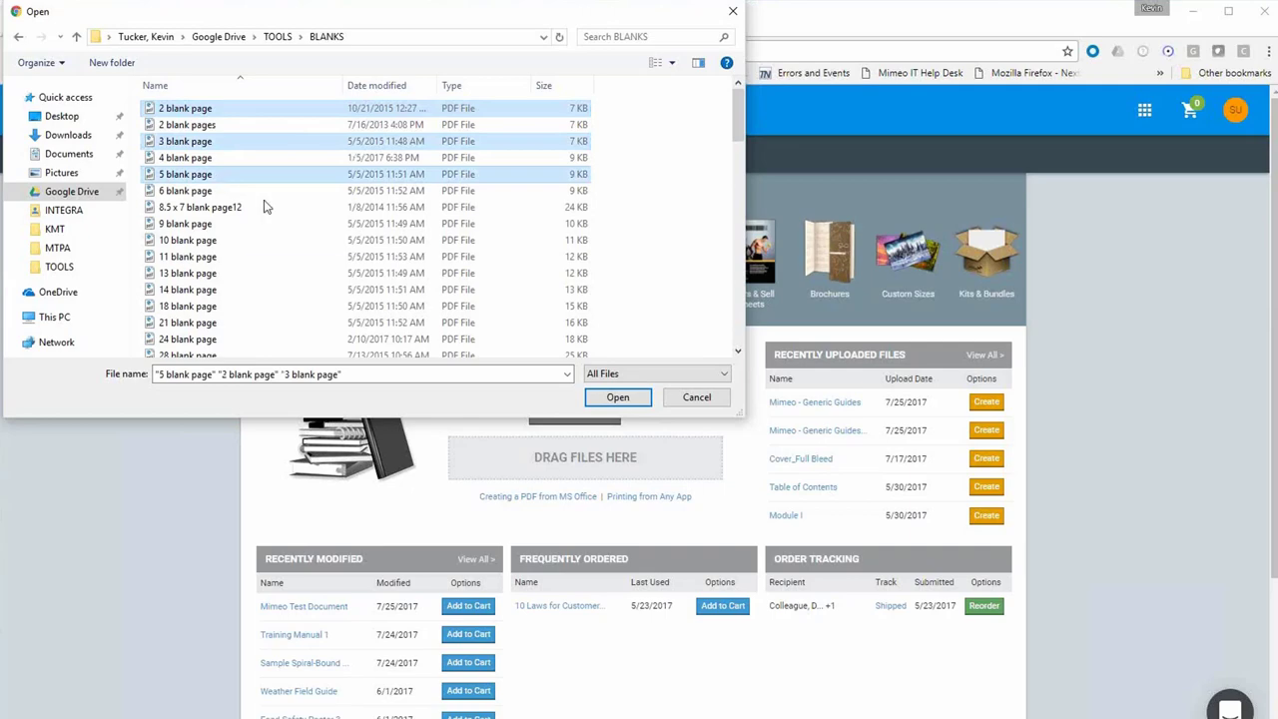
pyautogui.click(600, 399)
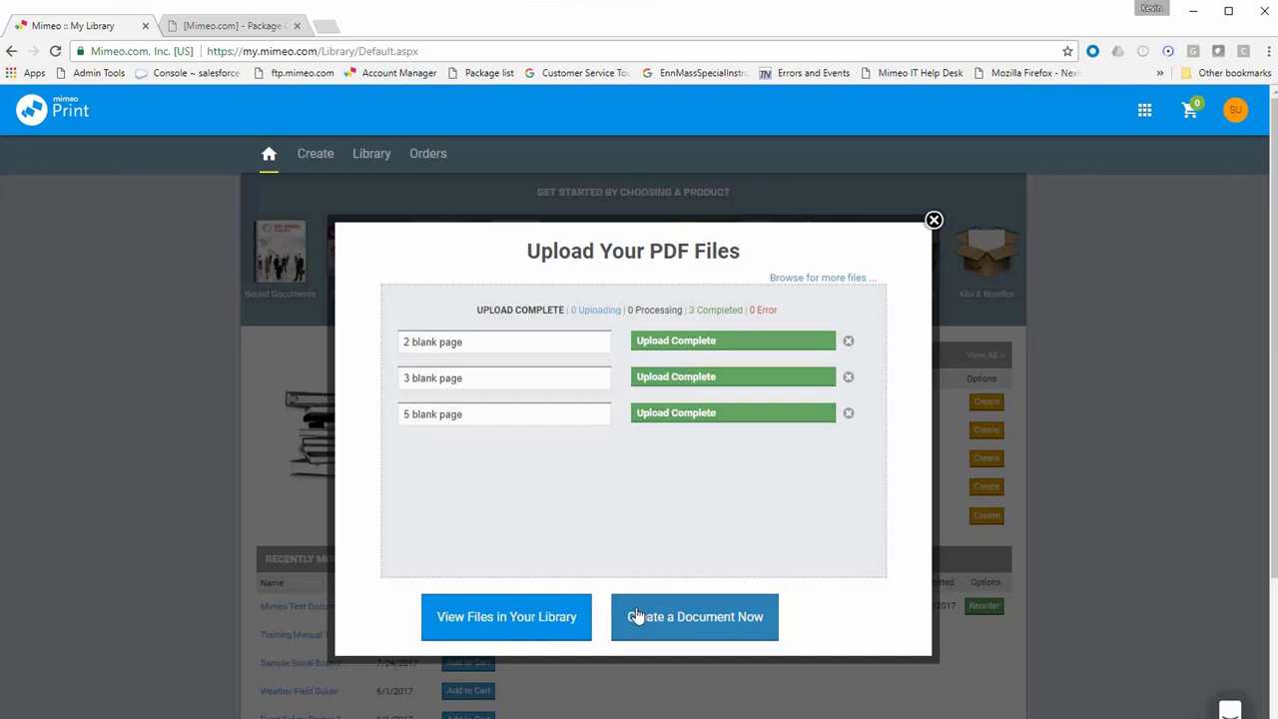
# View the uploaded files in the library and open the Current Manuals folder under My Library.
pyautogui.click(575, 619)
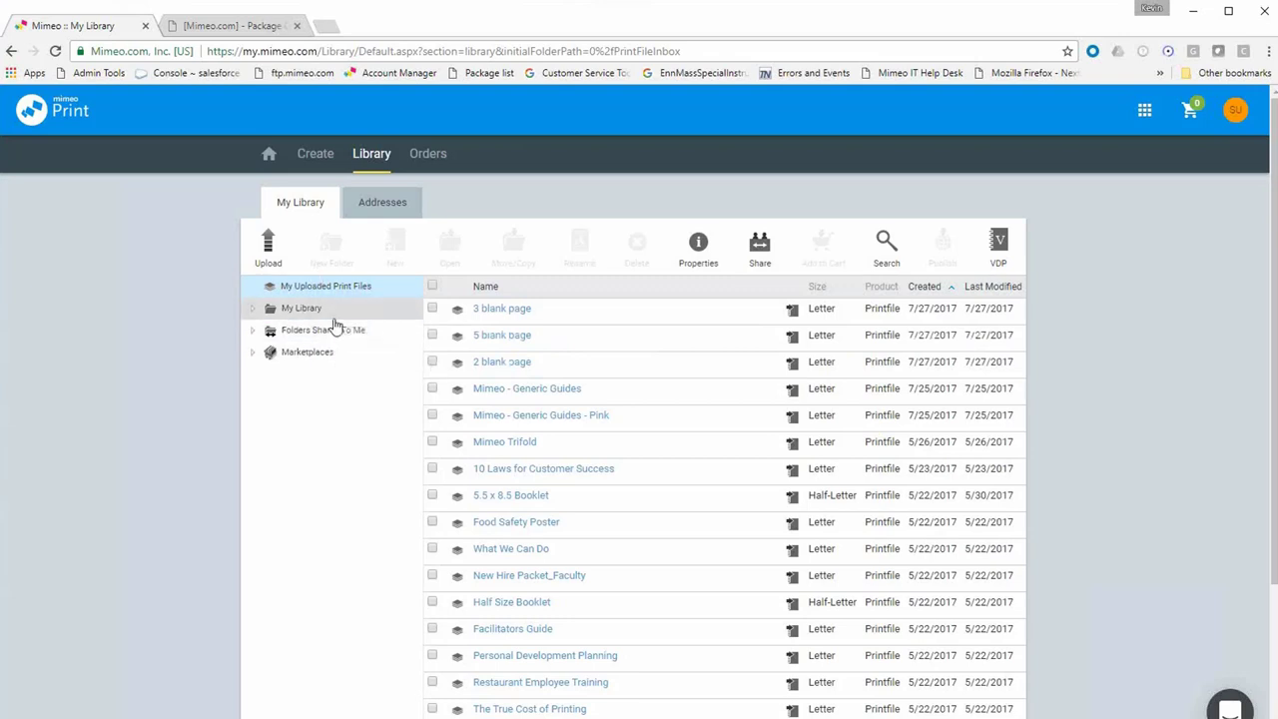
pyautogui.click(301, 310)
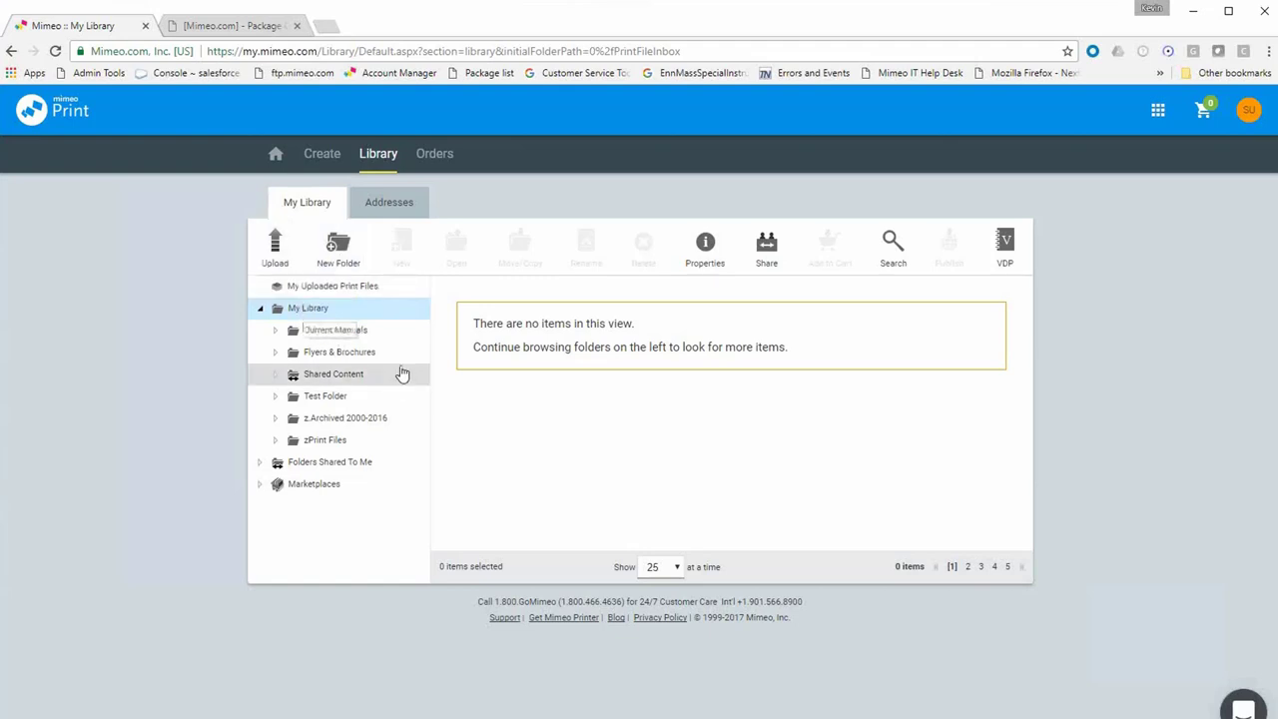
pyautogui.click(313, 333)
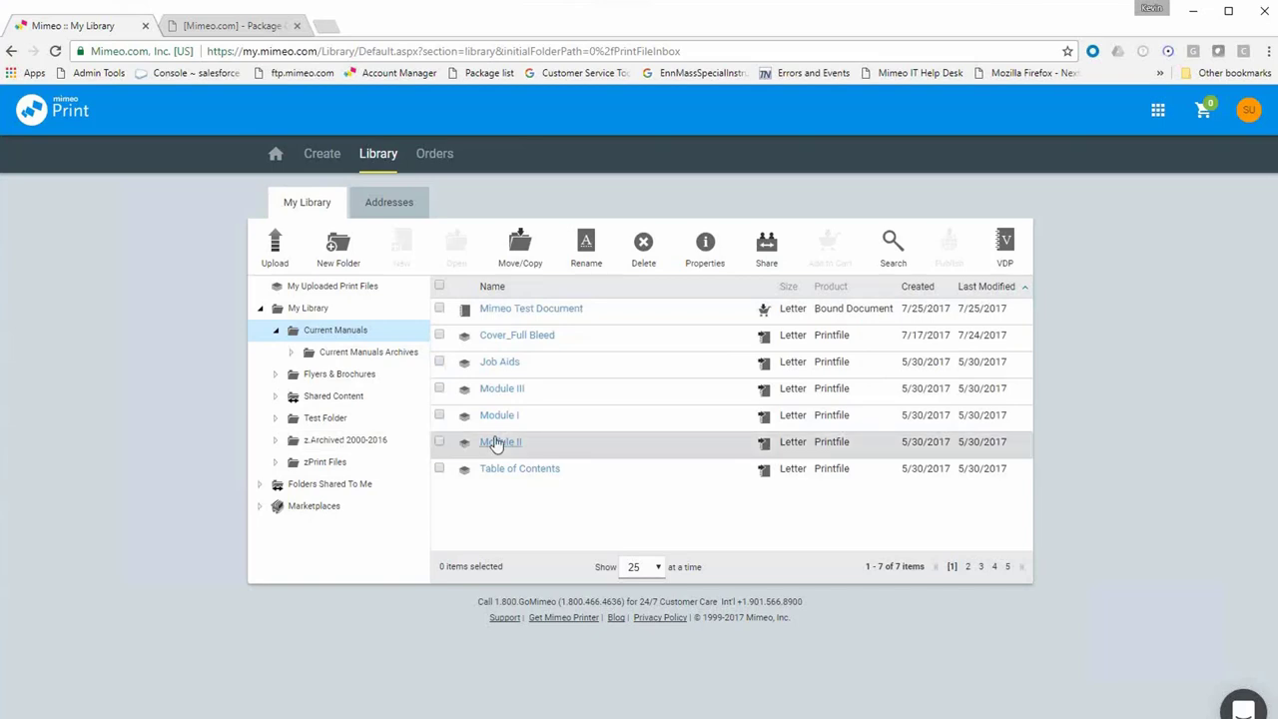
# Create a new Spiral Bound document from Cover_Full Bleed, Table of Contents, Module I, Module II, Module III and Job Aids.
pyautogui.click(599, 345)
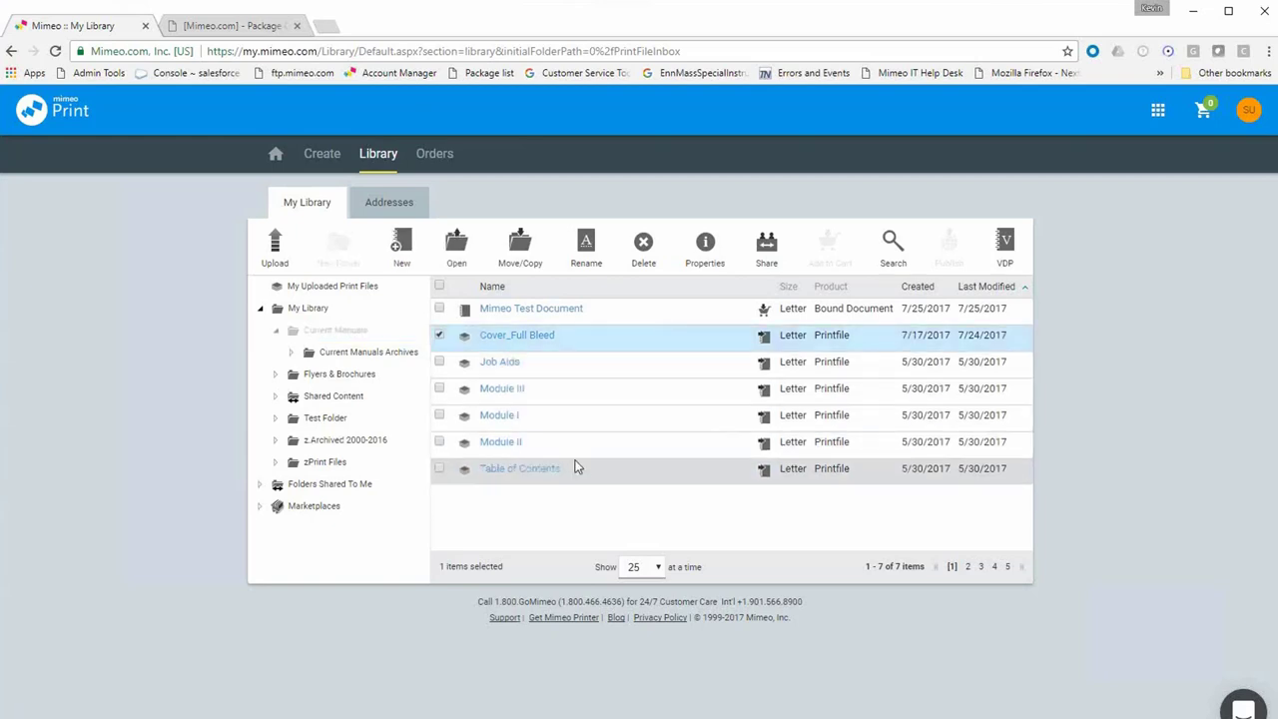
pyautogui.click(599, 480)
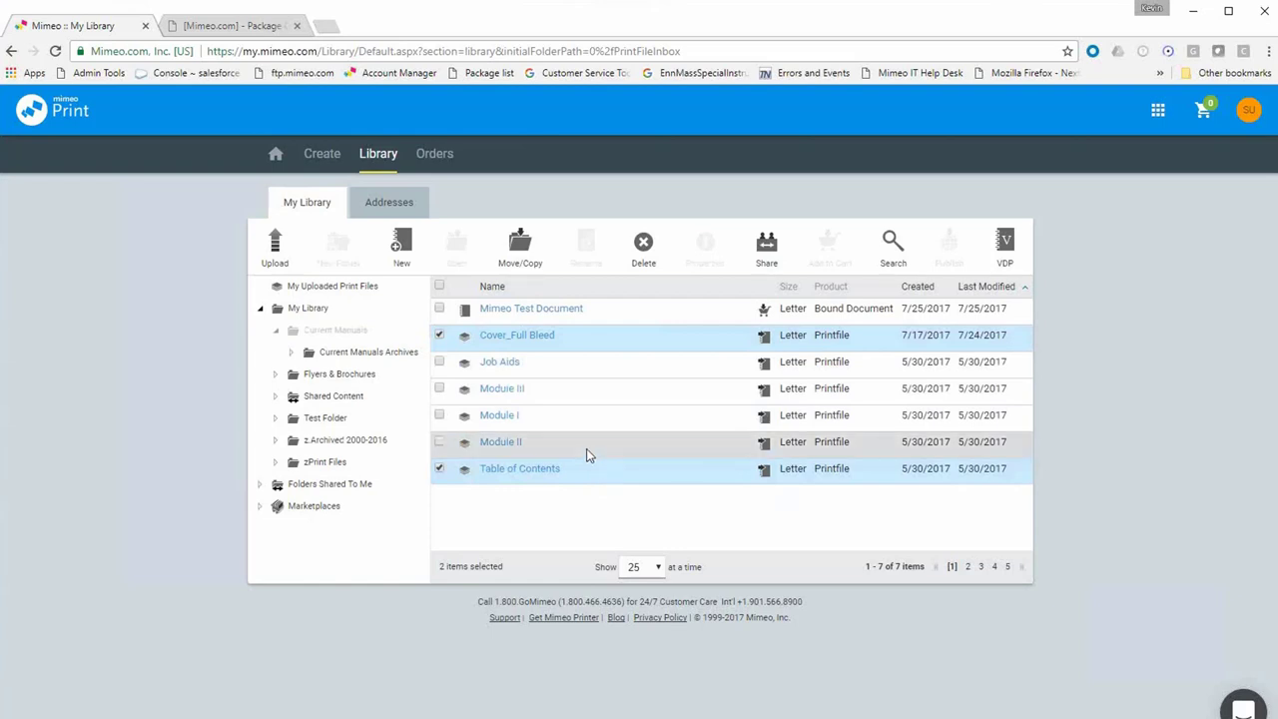
pyautogui.click(599, 427)
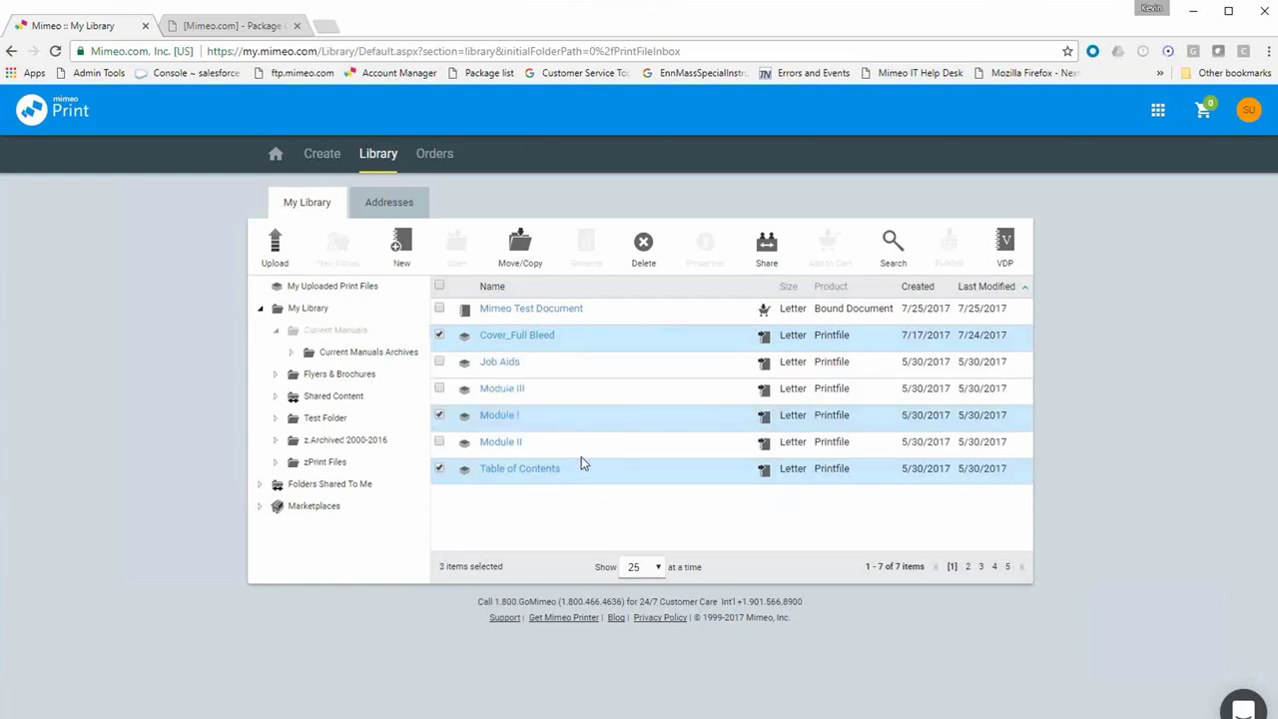
pyautogui.click(581, 449)
pyautogui.click(579, 399)
pyautogui.click(576, 359)
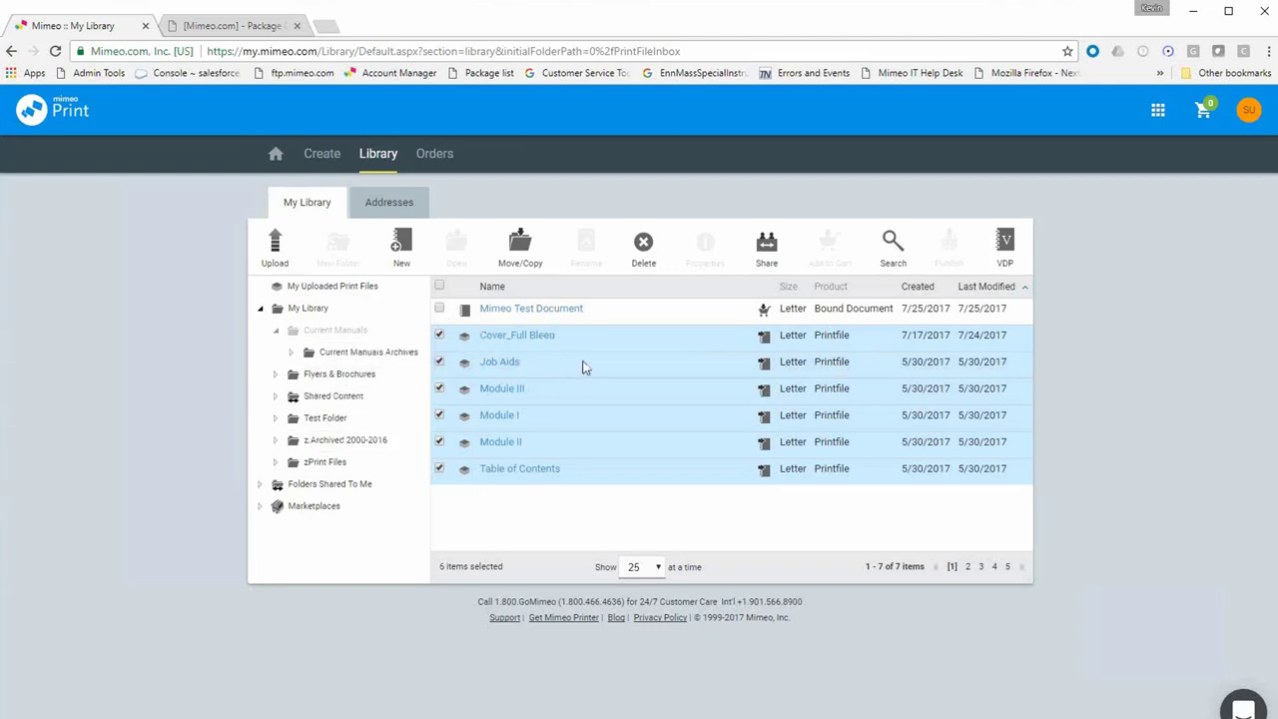
pyautogui.click(409, 263)
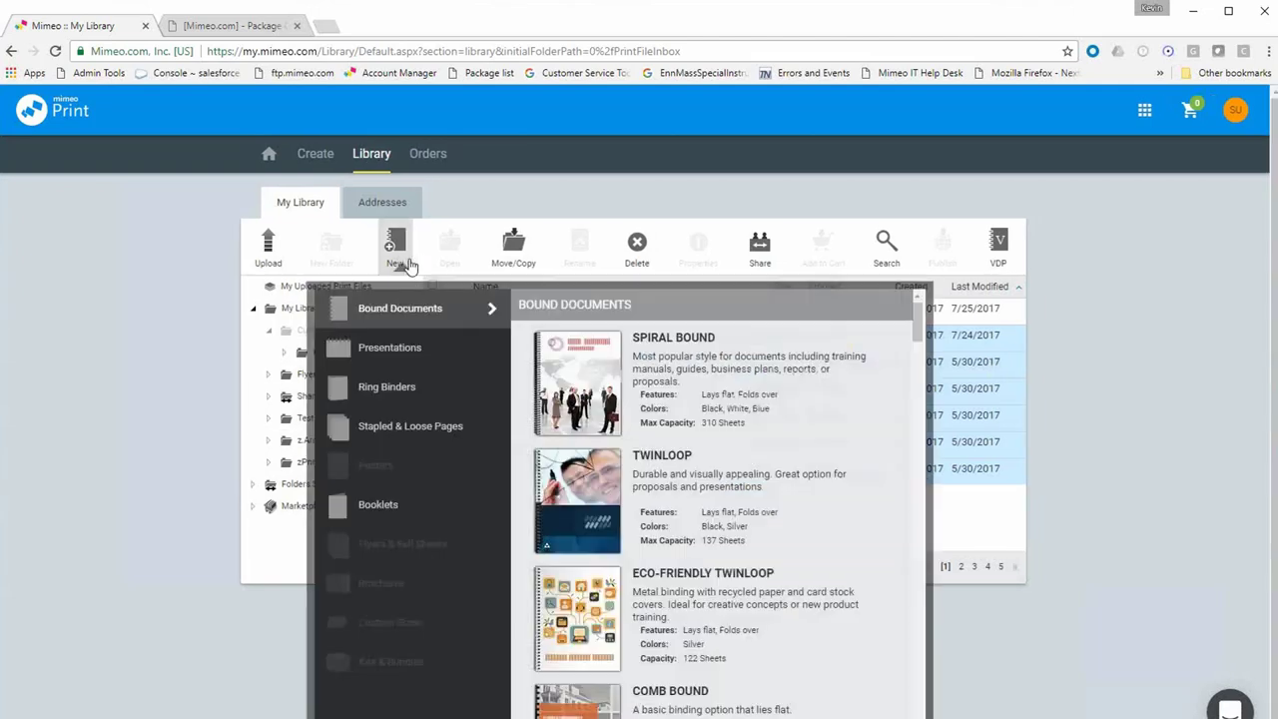
pyautogui.click(655, 378)
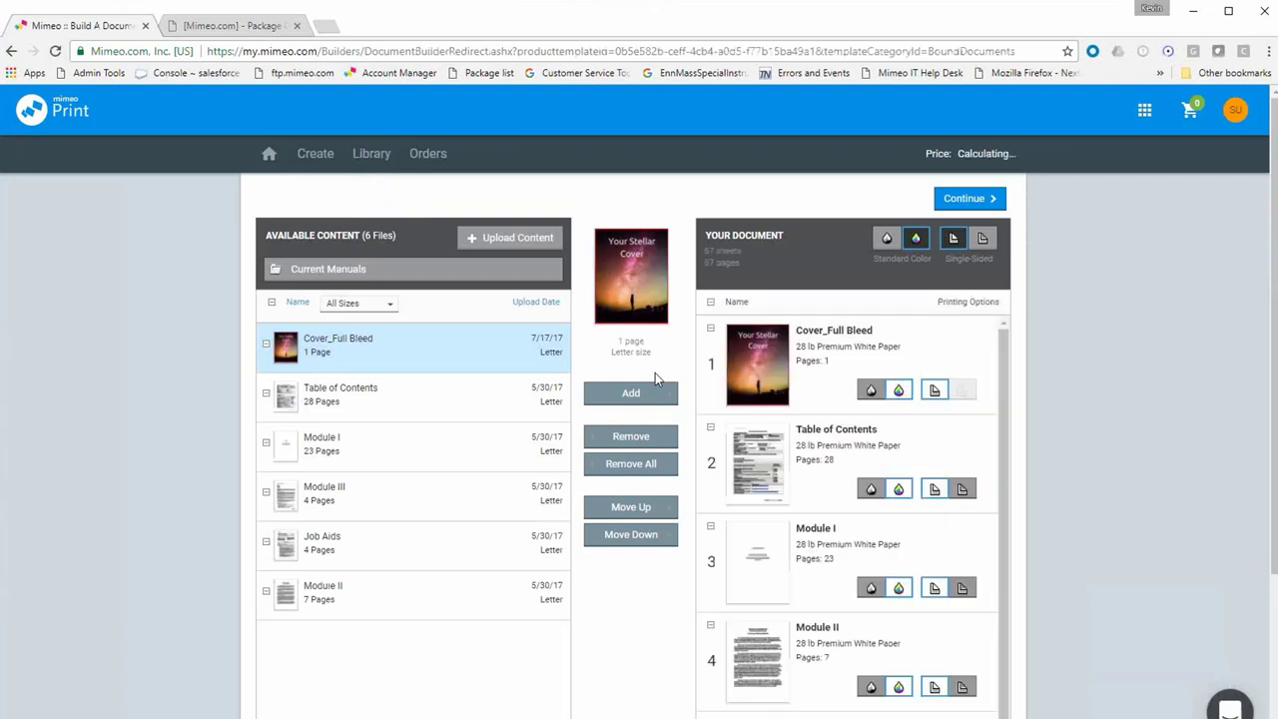
# Examine the new document's file order and printing options, and the library folders available as content sources.
pyautogui.scroll(-1, 655, 372)
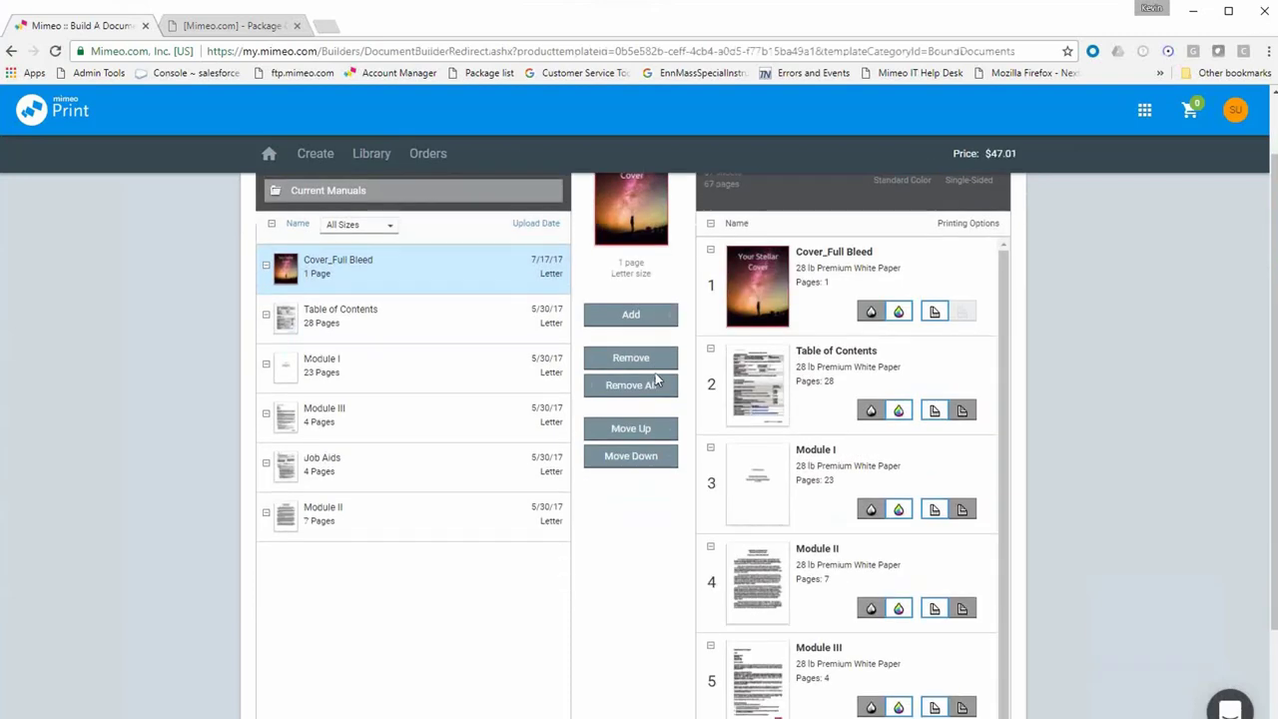
pyautogui.scroll(1, 659, 377)
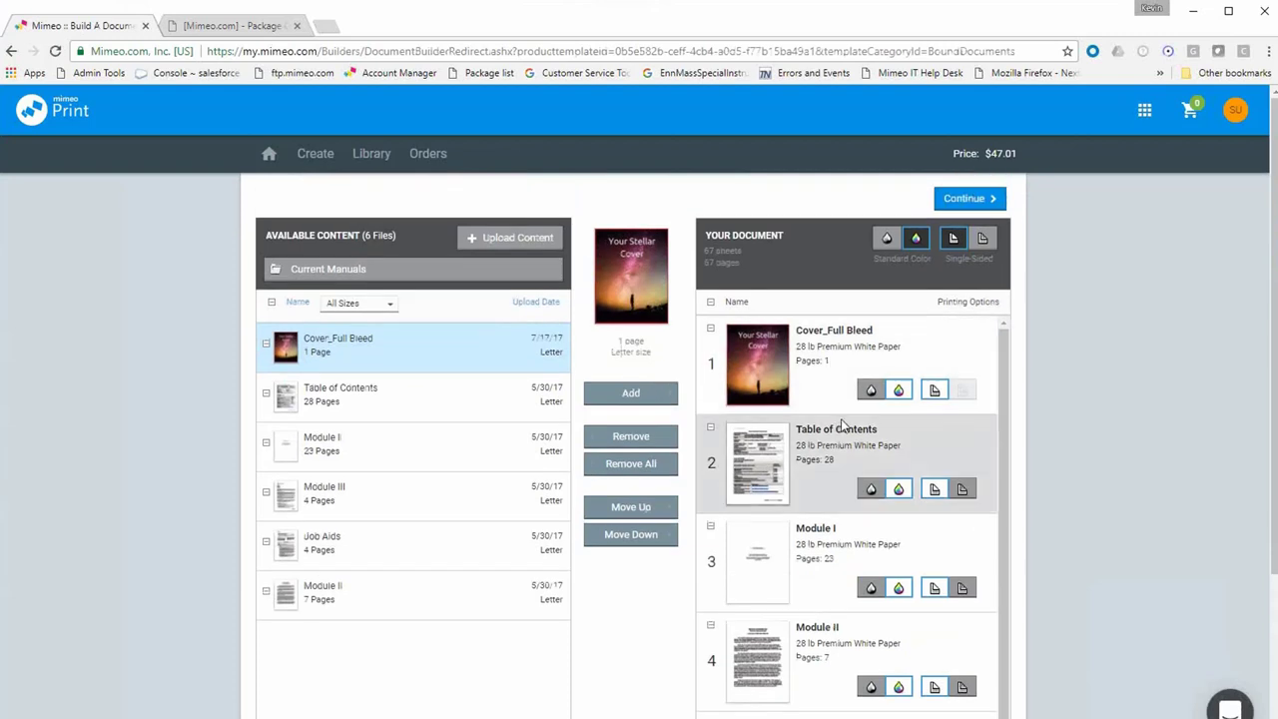
pyautogui.scroll(-2, 864, 452)
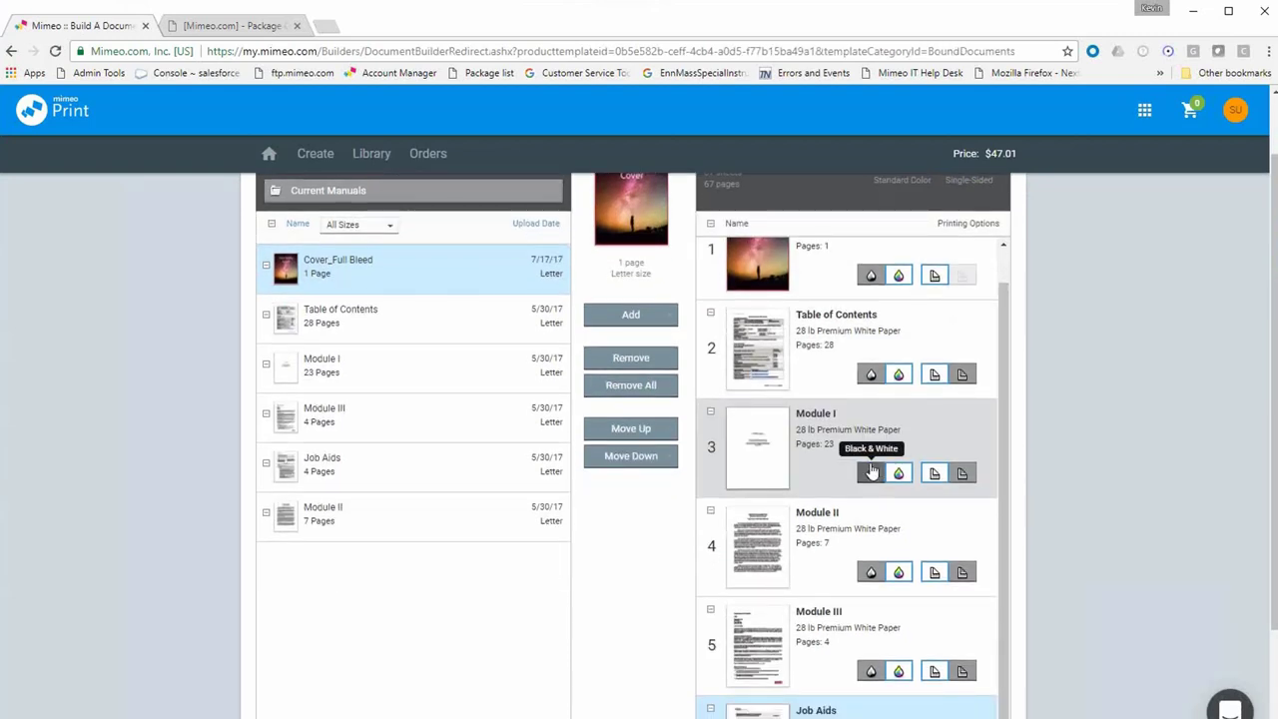
pyautogui.scroll(1, 871, 463)
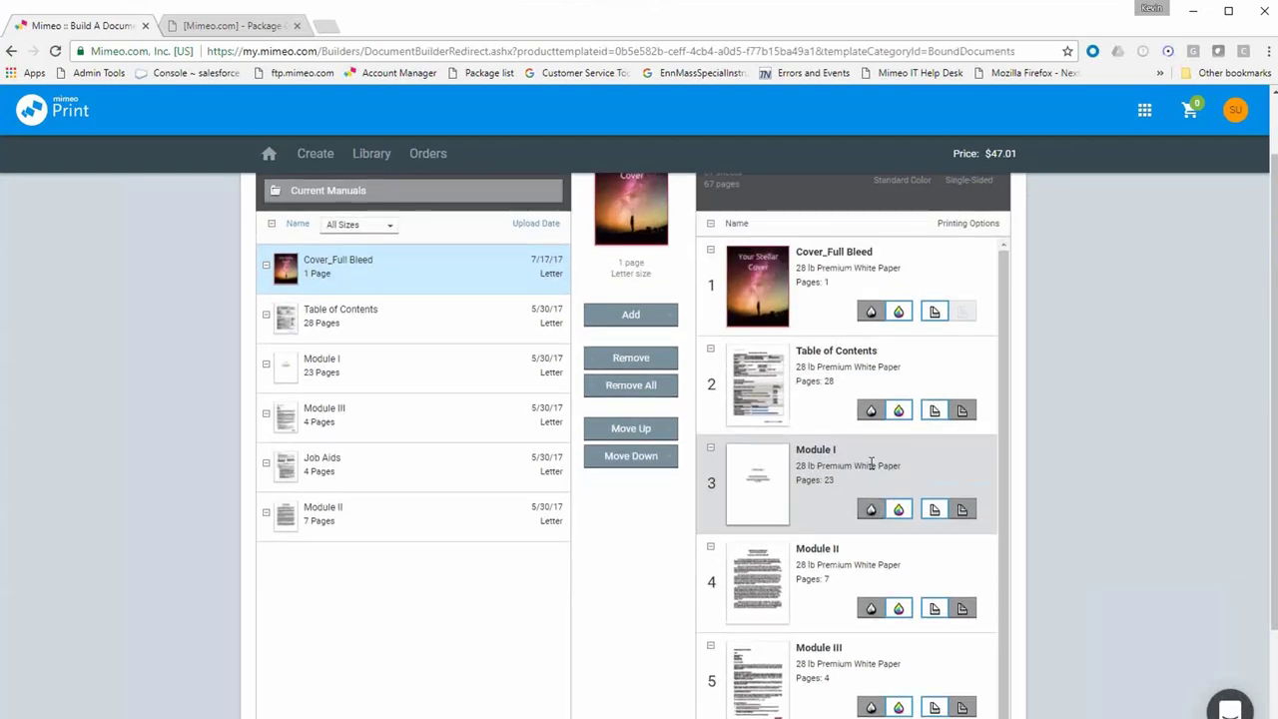
pyautogui.scroll(1, 871, 463)
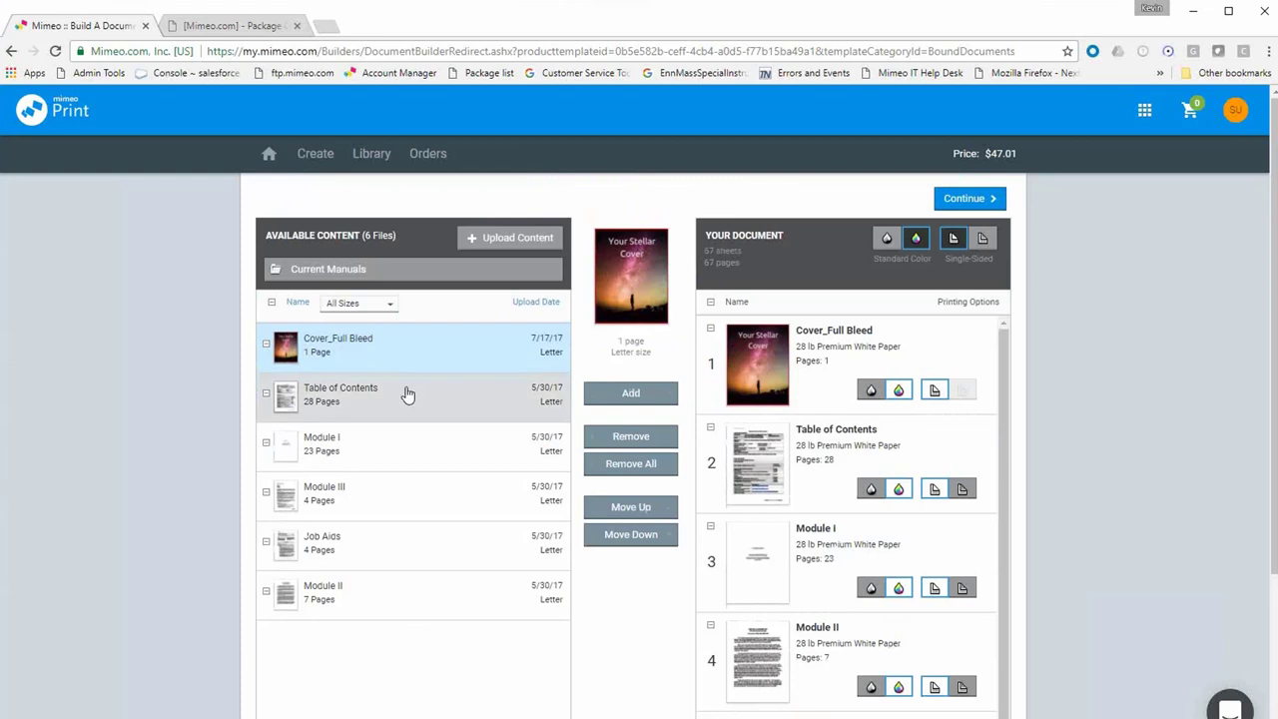
pyautogui.scroll(-1, 402, 436)
pyautogui.scroll(1, 403, 437)
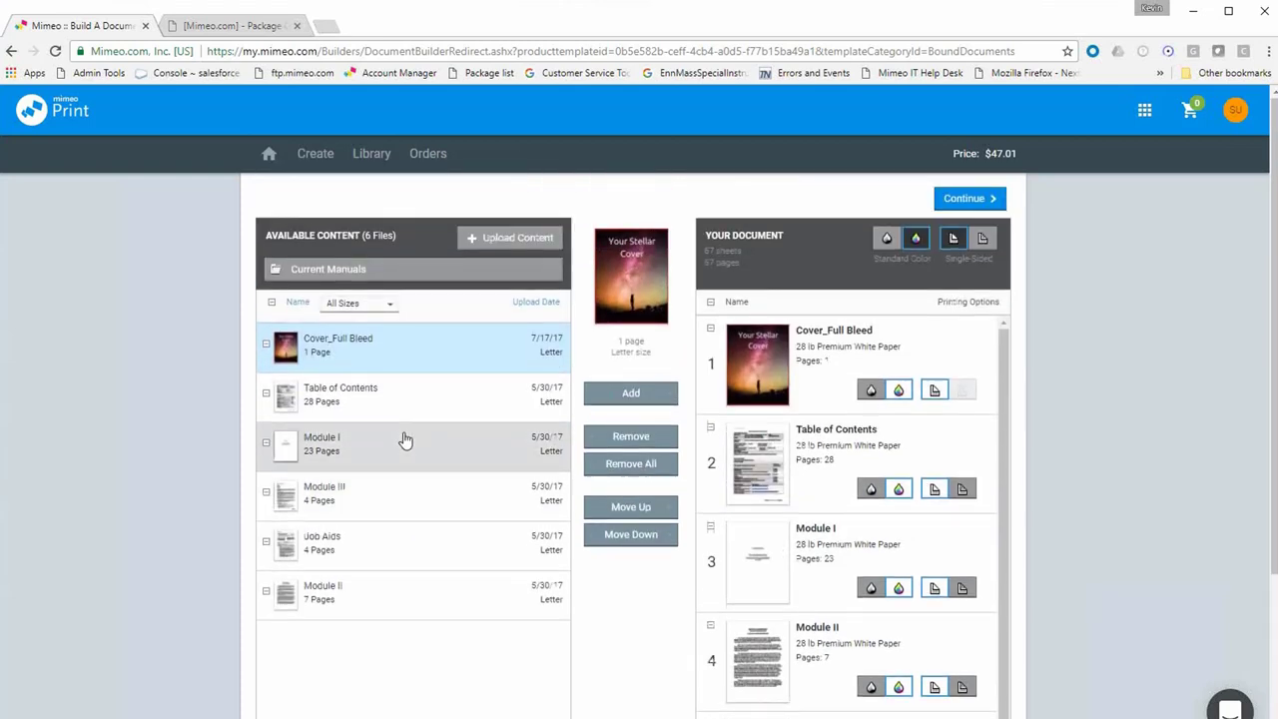
pyautogui.click(317, 272)
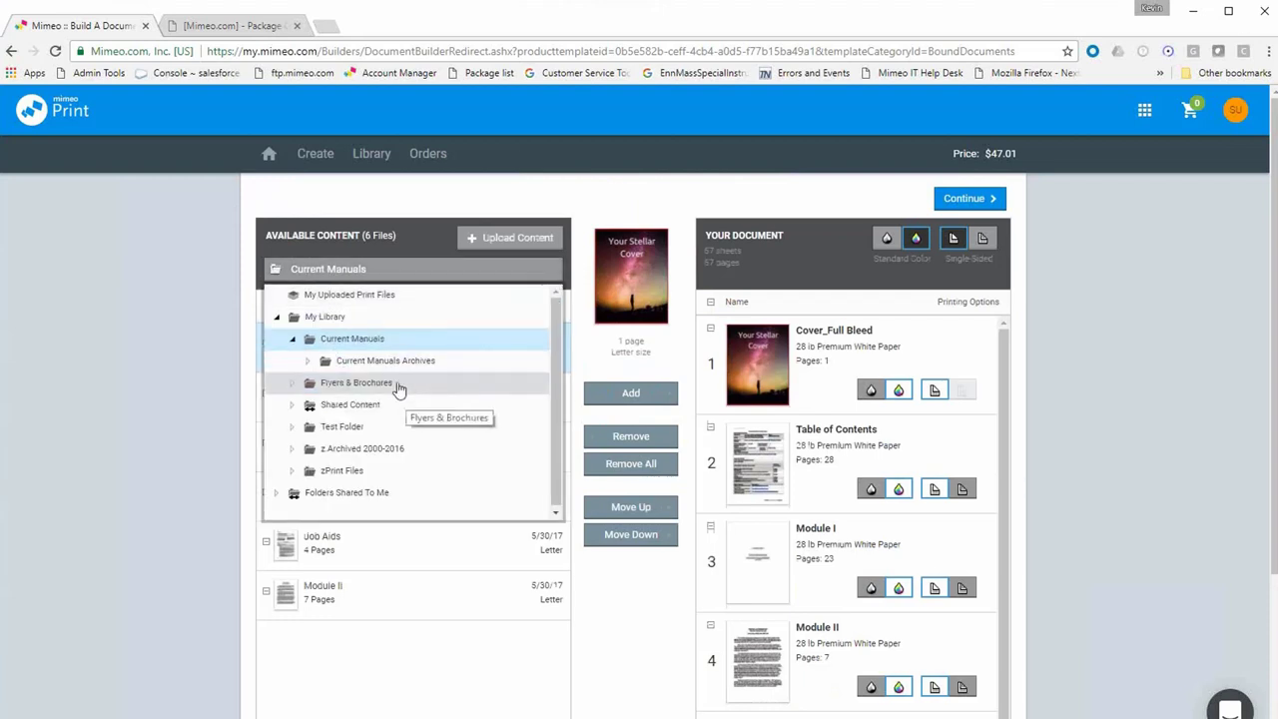
pyautogui.click(185, 434)
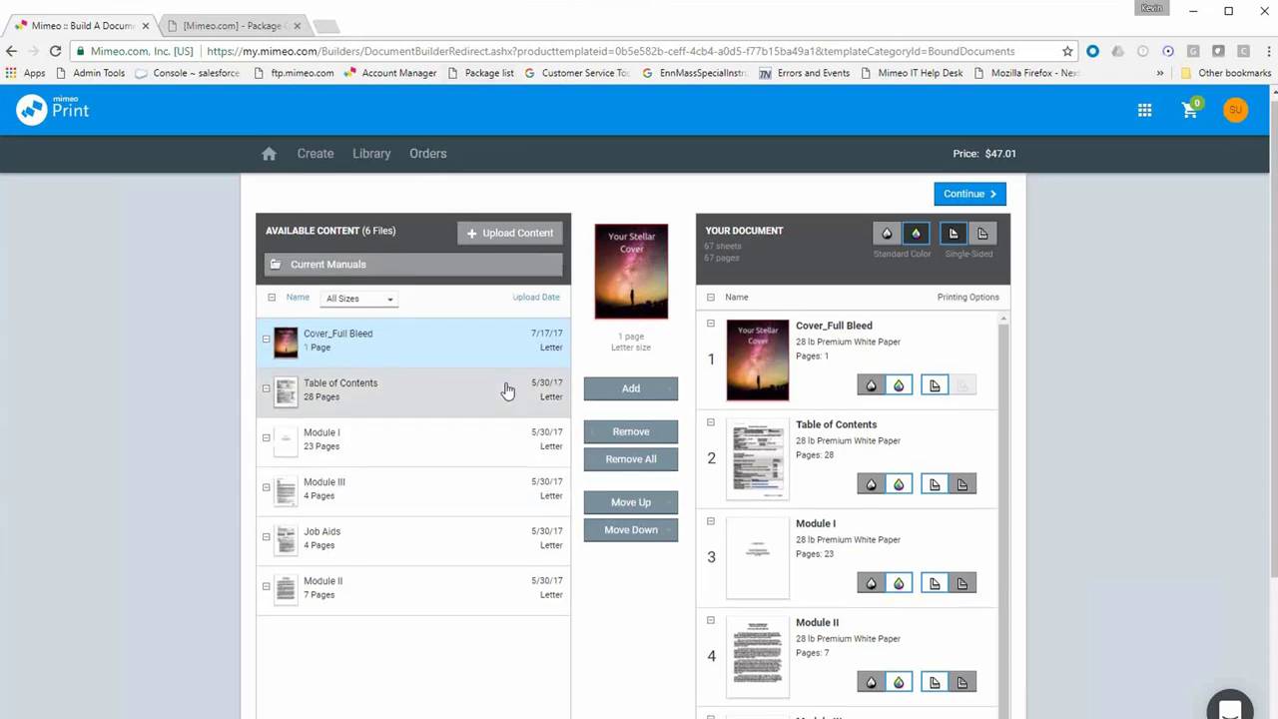
pyautogui.scroll(-3, 507, 391)
pyautogui.scroll(1, 508, 390)
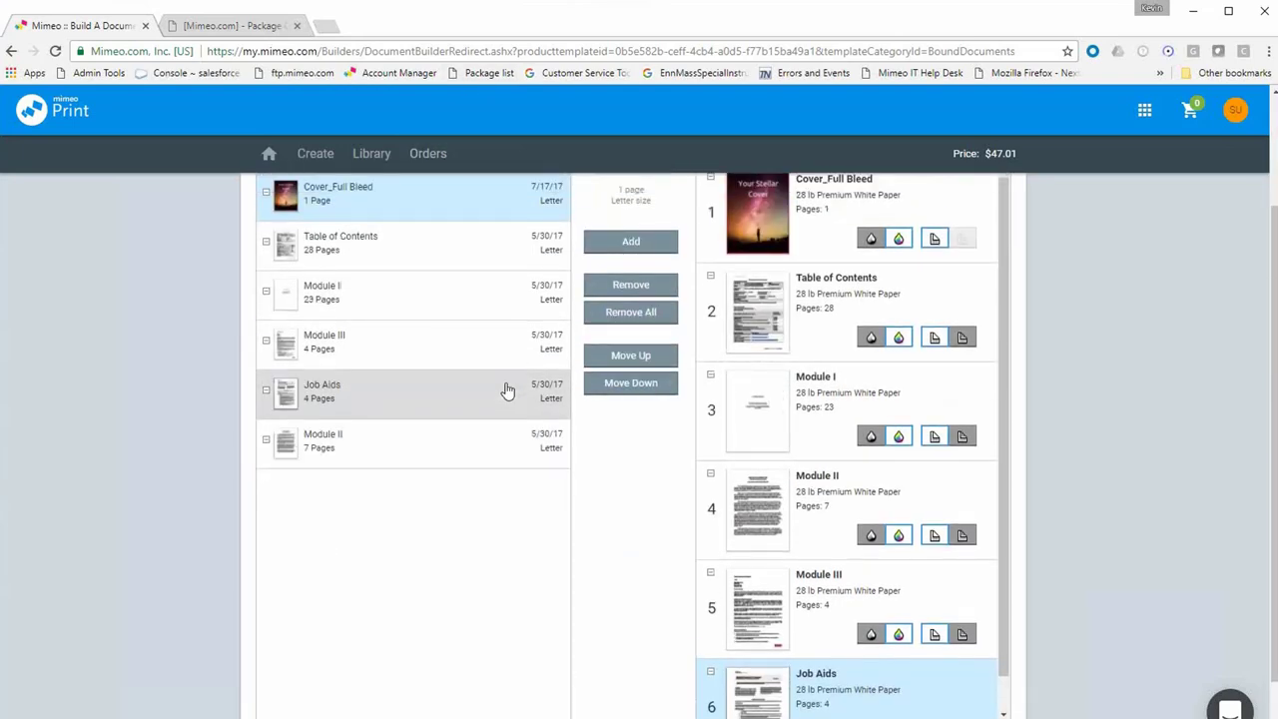
pyautogui.scroll(2, 550, 413)
pyautogui.scroll(-1, 399, 556)
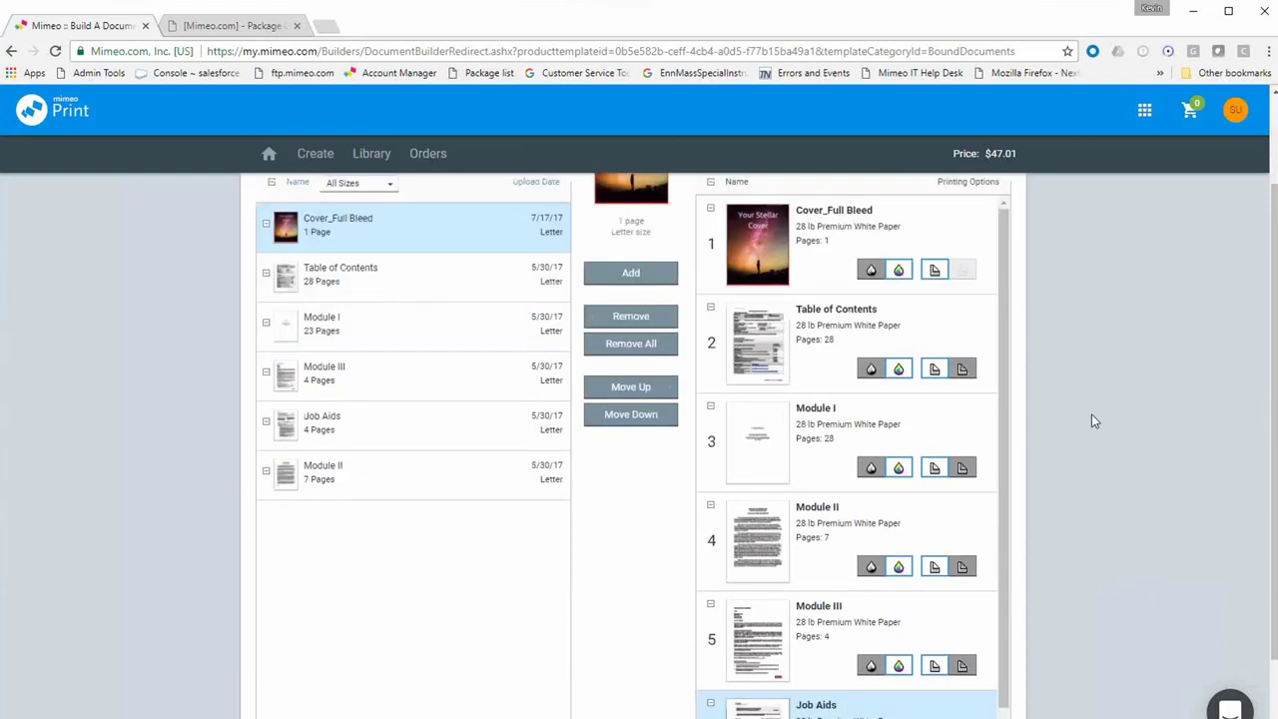
# Add a second copy of Job Aids from the available content to the document.
pyautogui.scroll(-1, 528, 470)
pyautogui.click(420, 328)
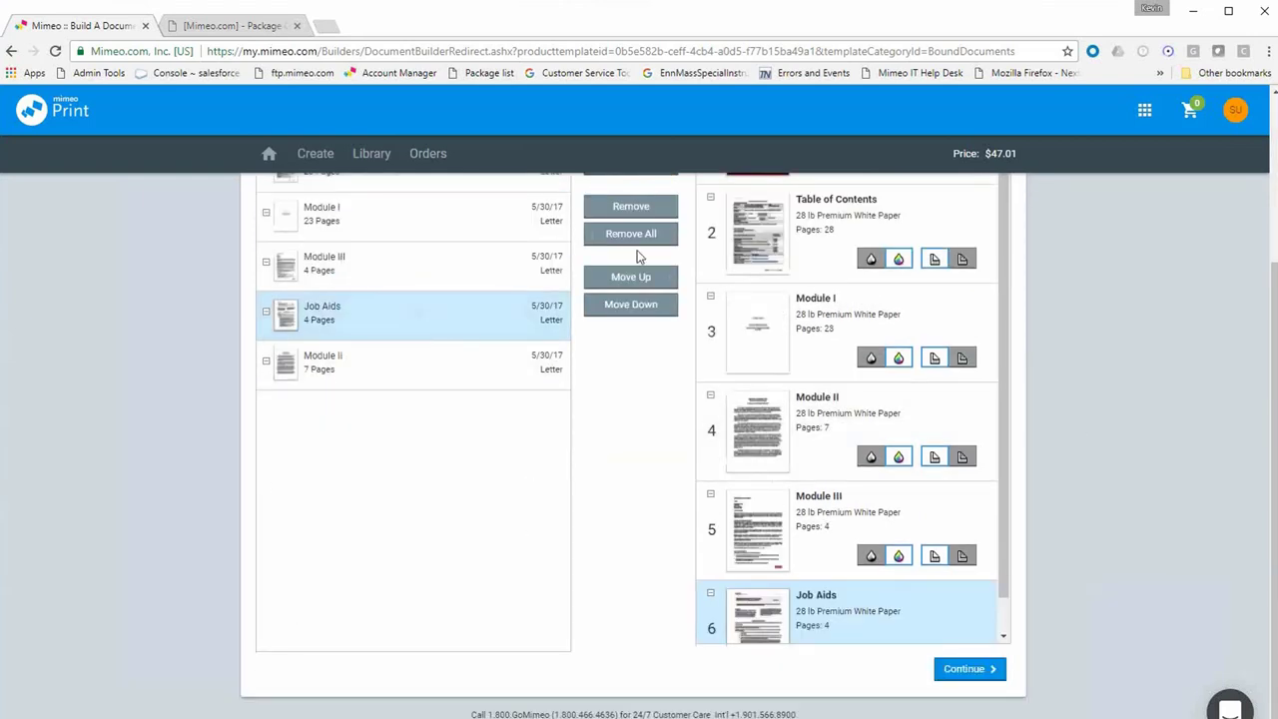
pyautogui.scroll(3, 639, 251)
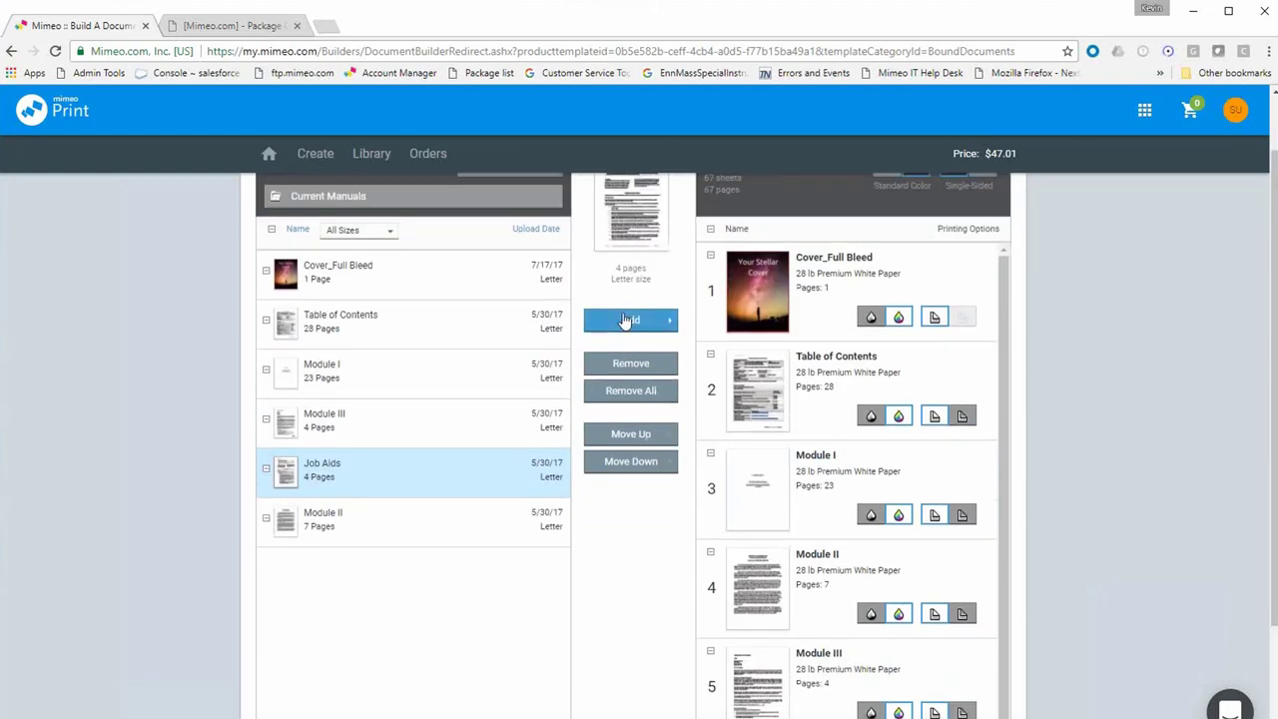
pyautogui.click(626, 319)
pyautogui.scroll(-2, 626, 319)
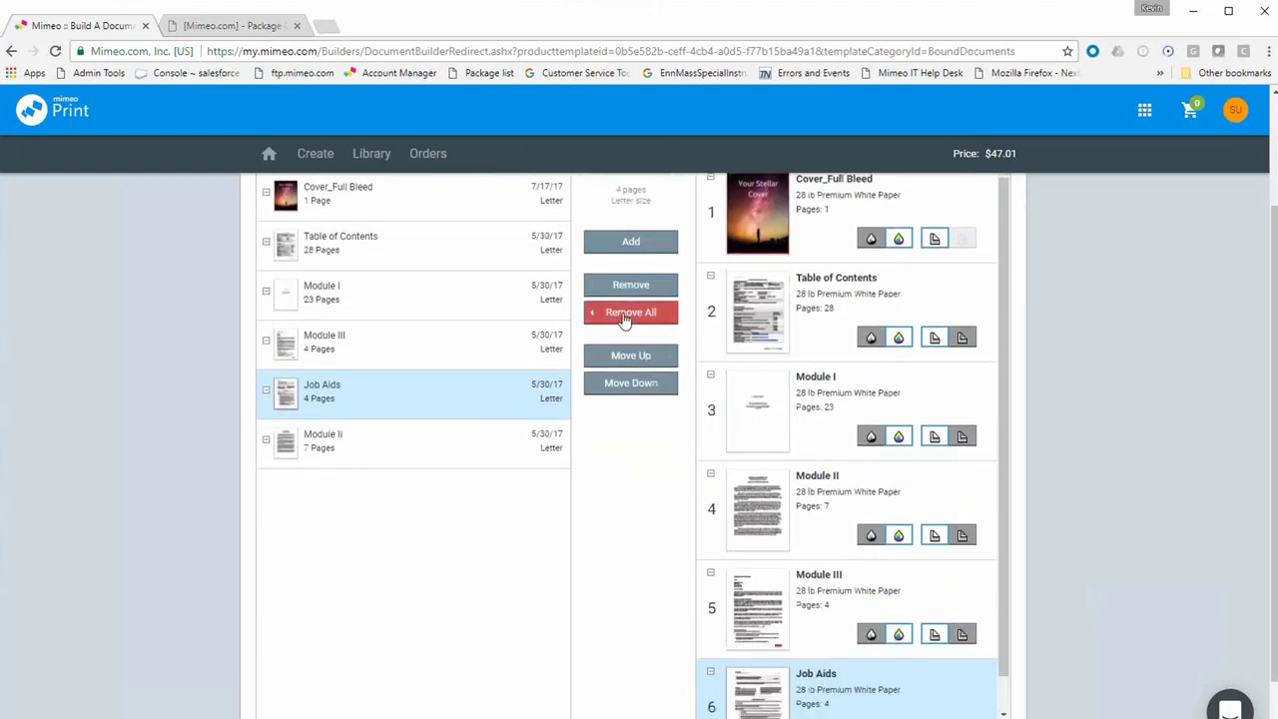
pyautogui.scroll(-2, 804, 674)
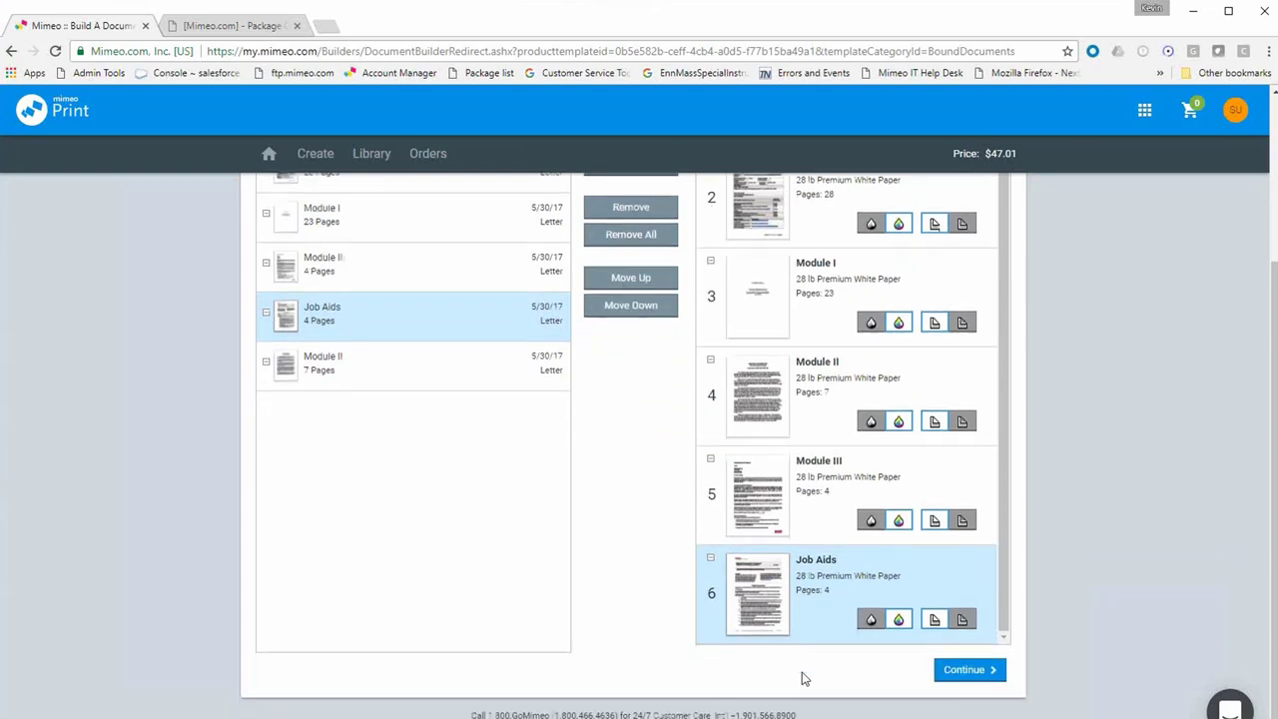
pyautogui.scroll(5, 811, 677)
pyautogui.click(640, 396)
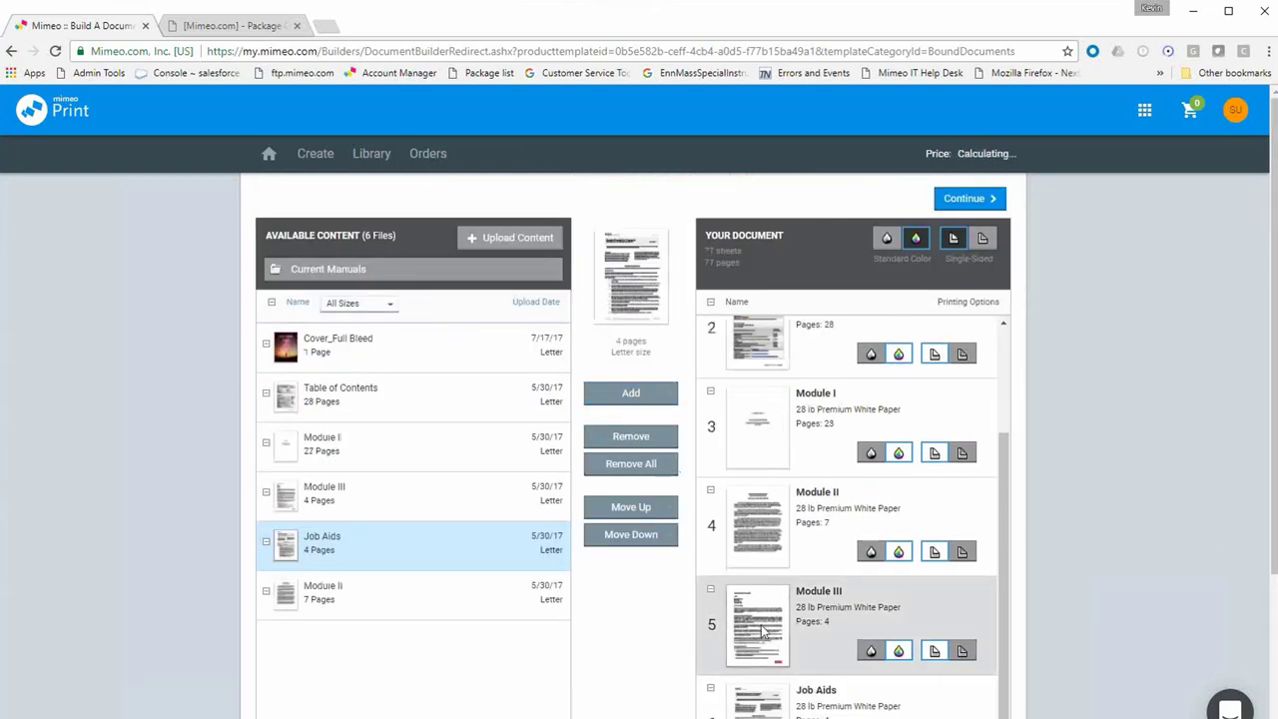
# Move the added Job Aids copy up one position in the document order.
pyautogui.scroll(-3, 721, 523)
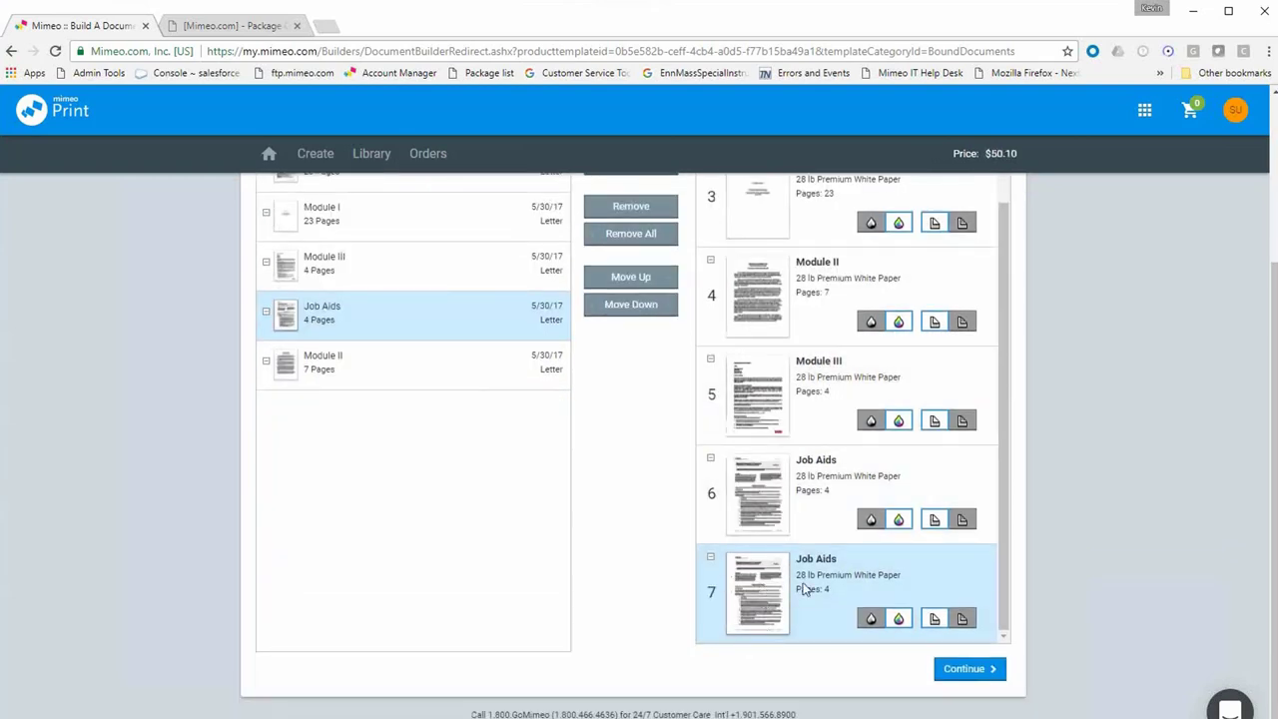
pyautogui.scroll(1, 739, 440)
pyautogui.scroll(-1, 739, 449)
pyautogui.click(629, 280)
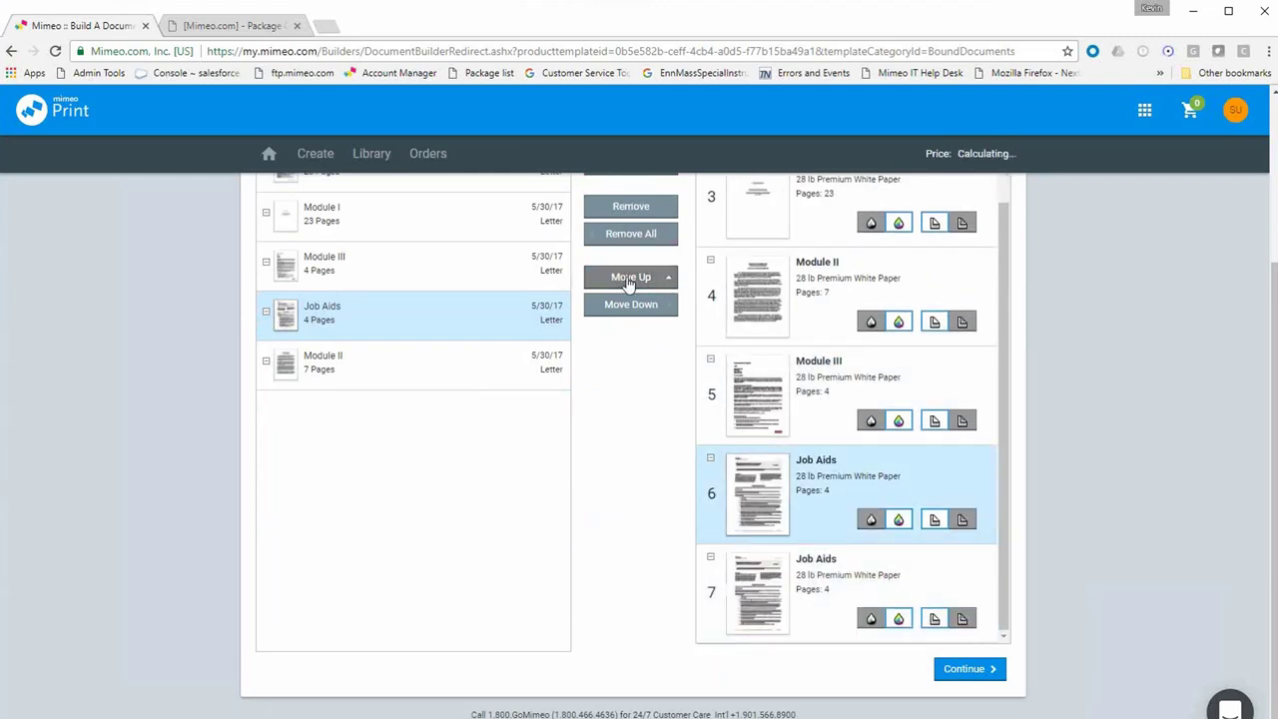
# Move the extra Job Aids copy back to the end of the document order and remove it from the document.
pyautogui.click(629, 281)
pyautogui.click(639, 307)
pyautogui.click(641, 307)
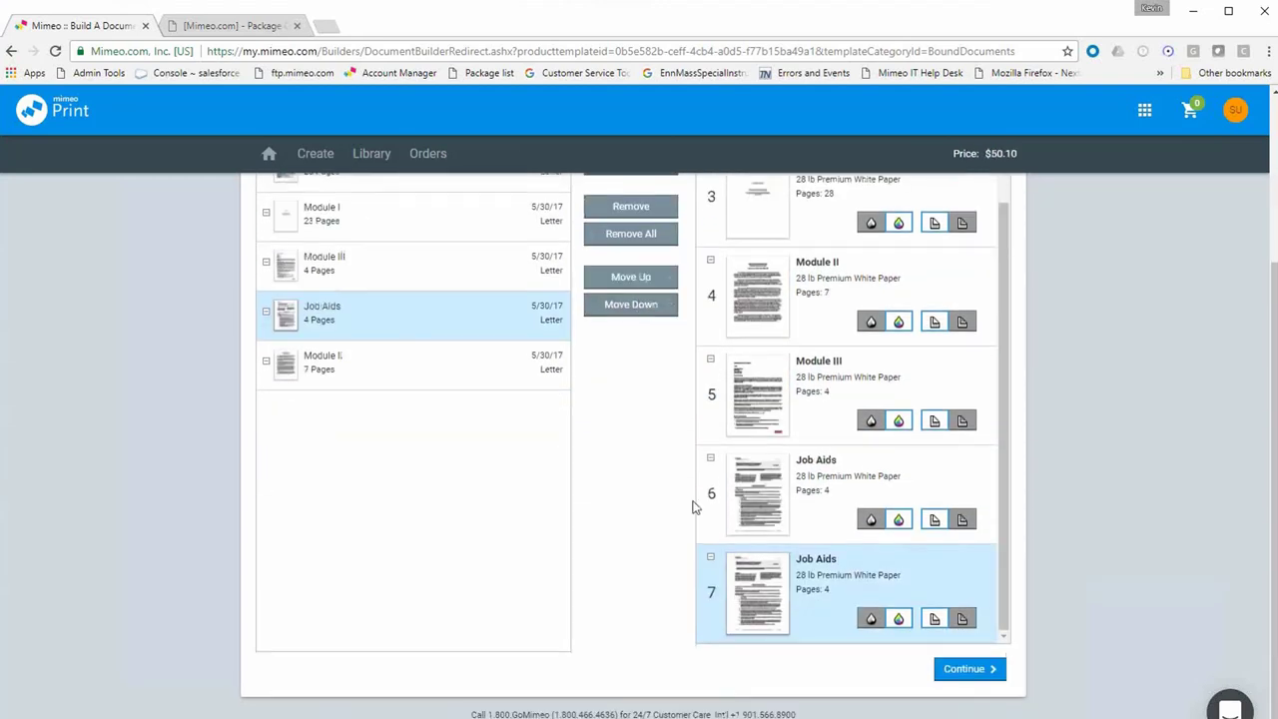
pyautogui.click(611, 439)
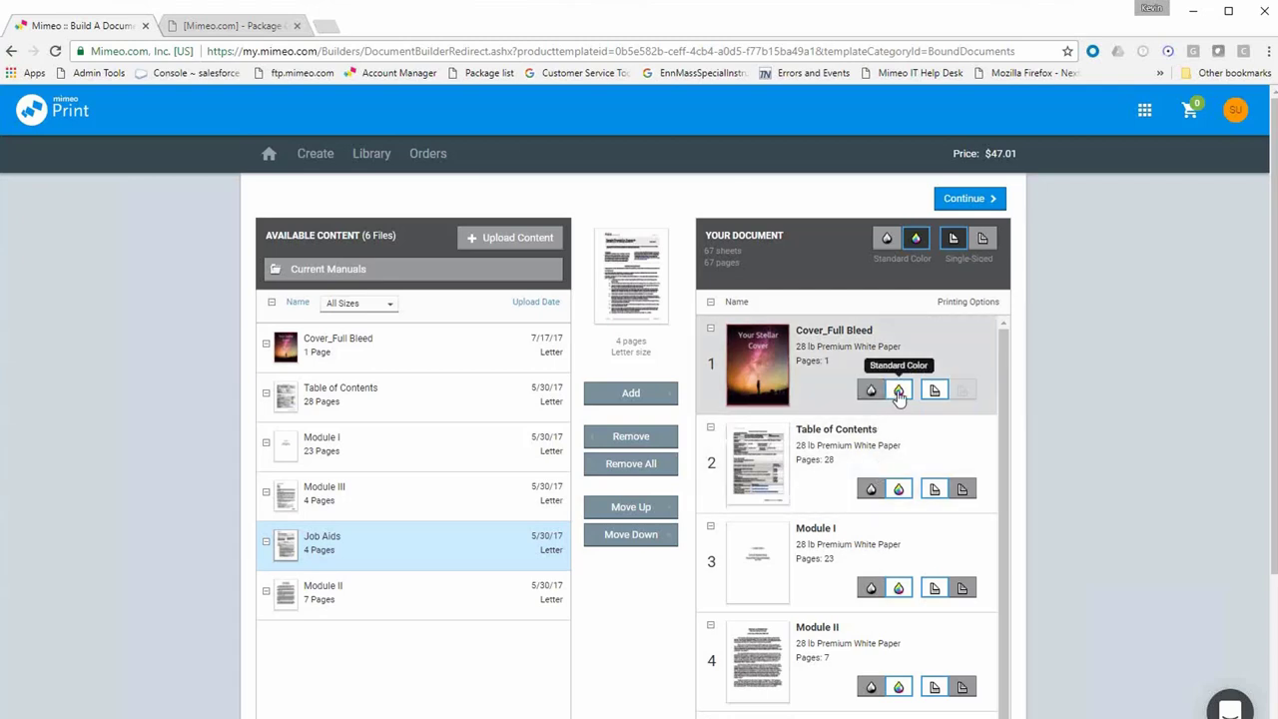
# Set Module I to print in black and white and switch the whole document to double-sided printing.
pyautogui.scroll(-1, 969, 396)
pyautogui.scroll(1, 969, 396)
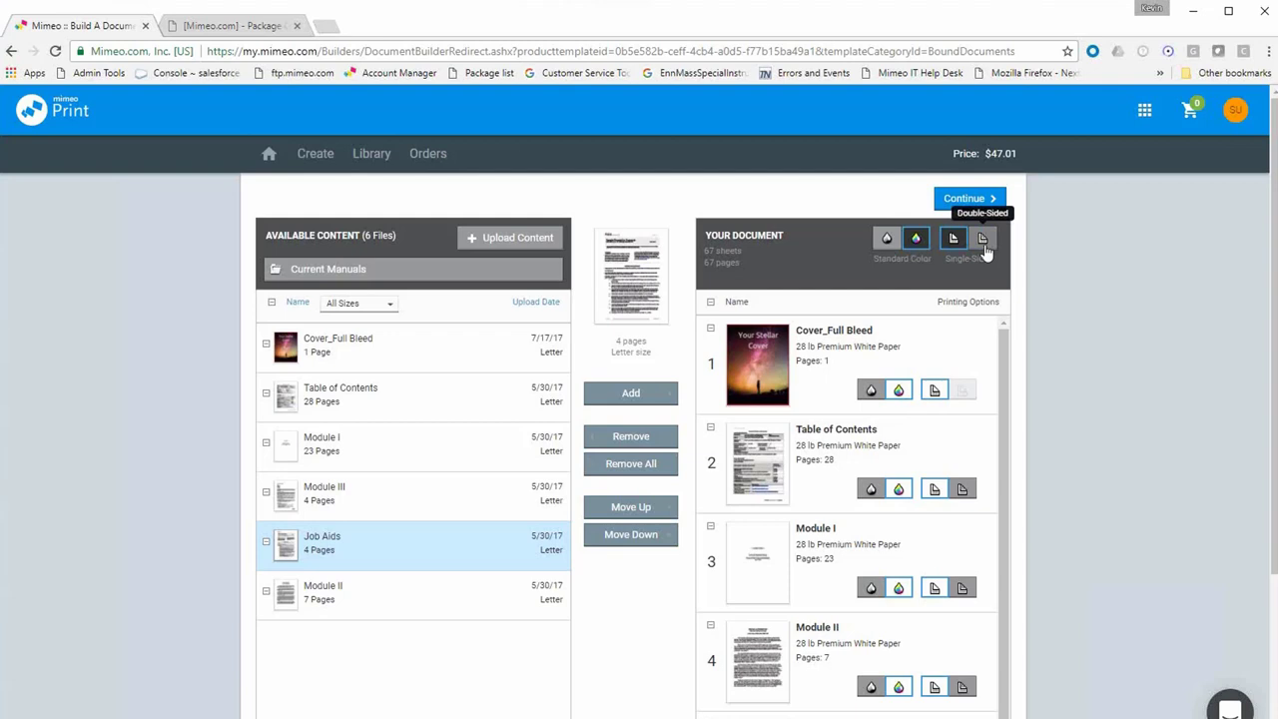
pyautogui.scroll(-1, 912, 433)
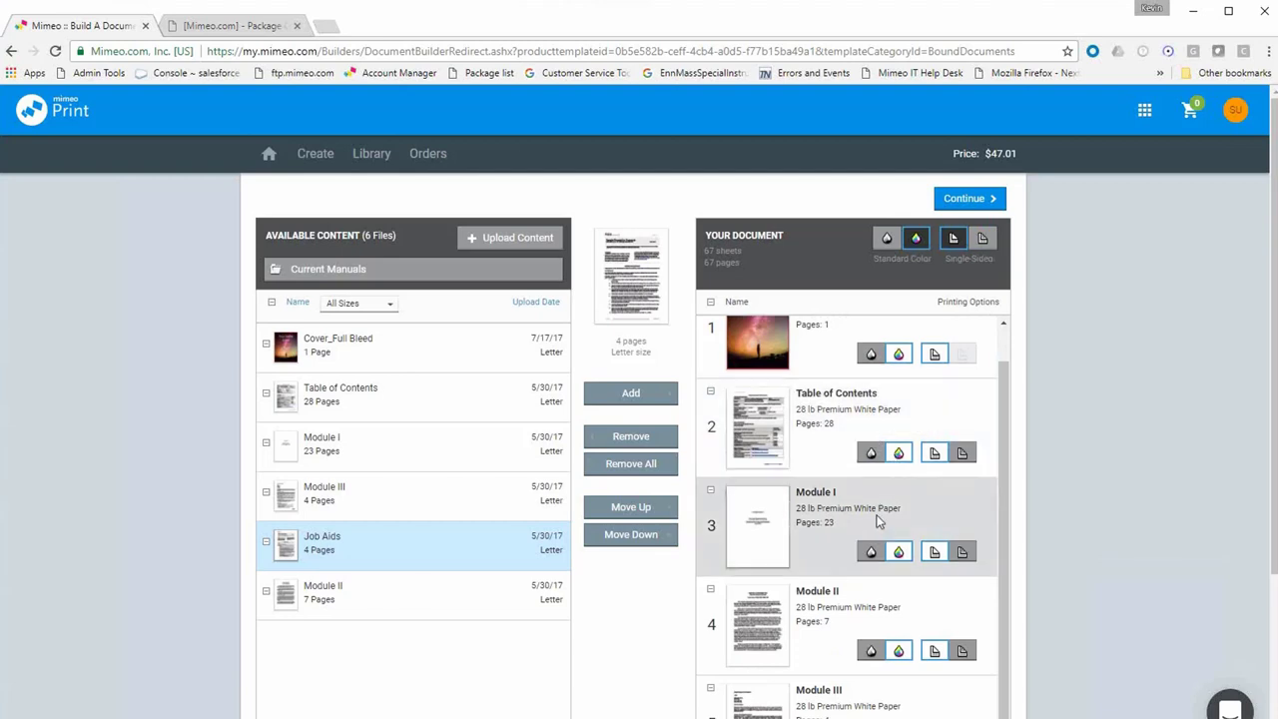
pyautogui.click(869, 552)
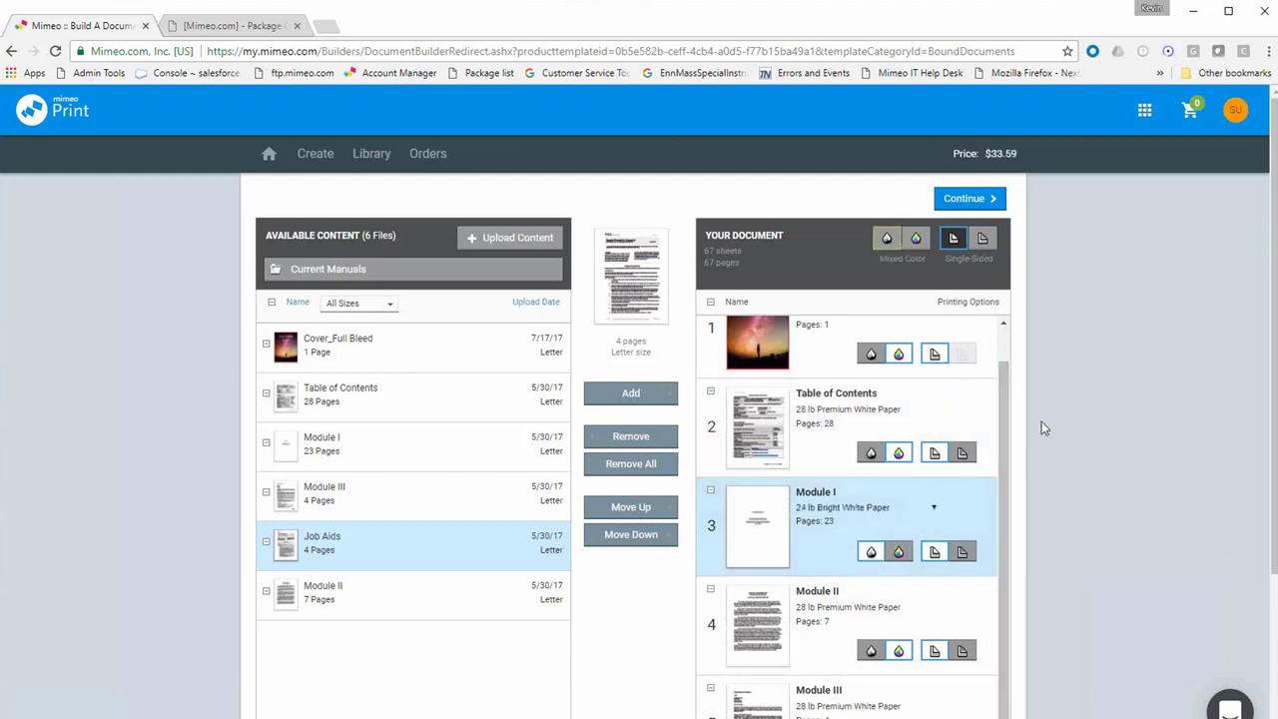
pyautogui.click(983, 238)
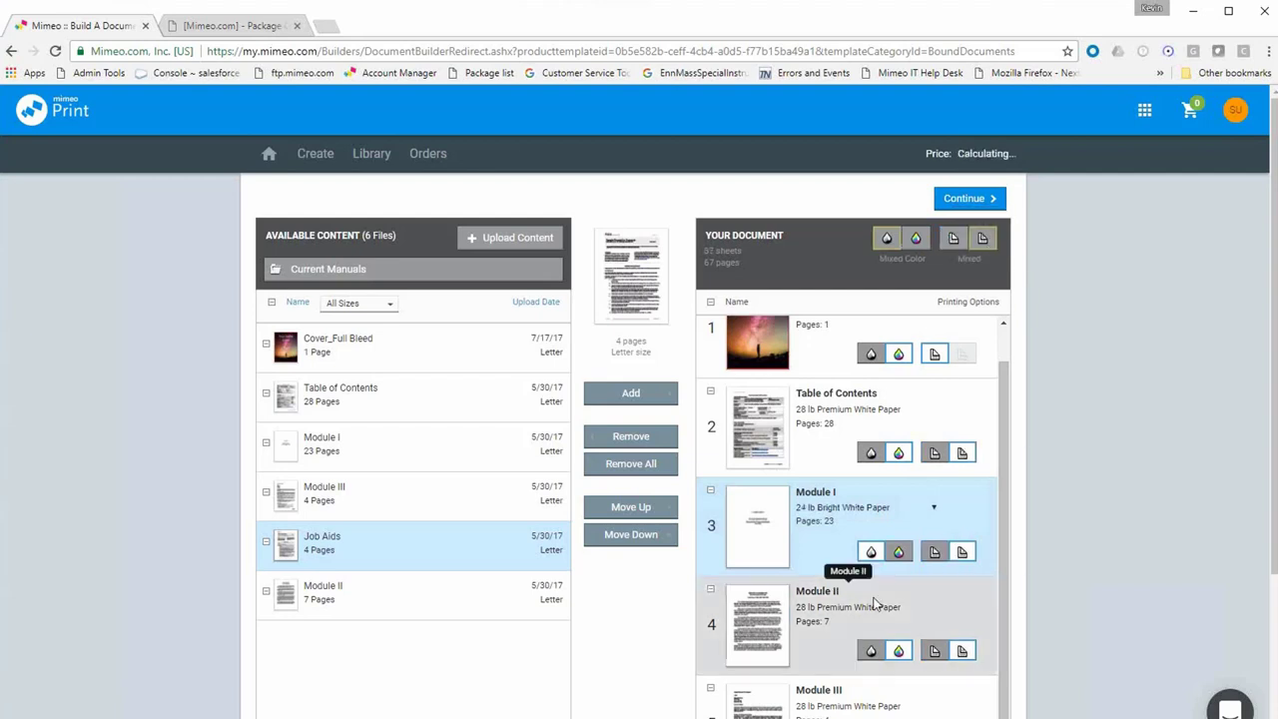
# Examine the files' print settings and the paper stocks offered for Module I, leaving the paper selection as it is.
pyautogui.scroll(-3, 875, 603)
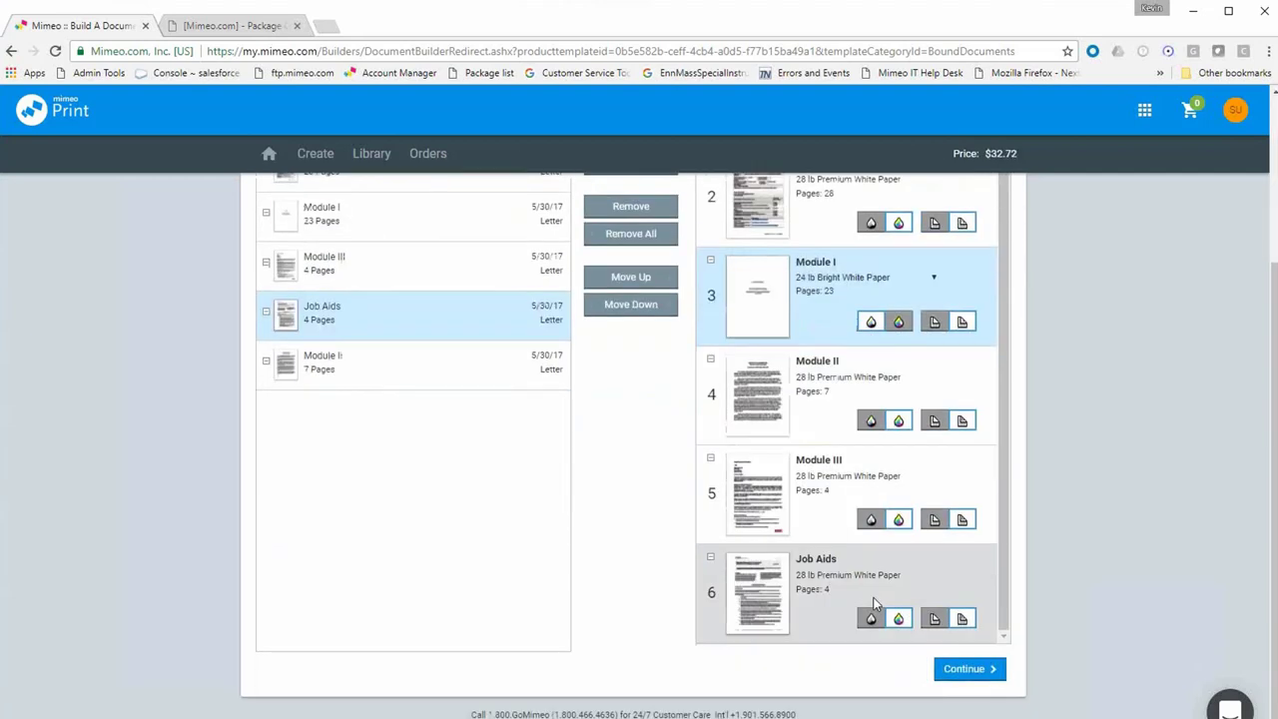
pyautogui.scroll(1, 874, 602)
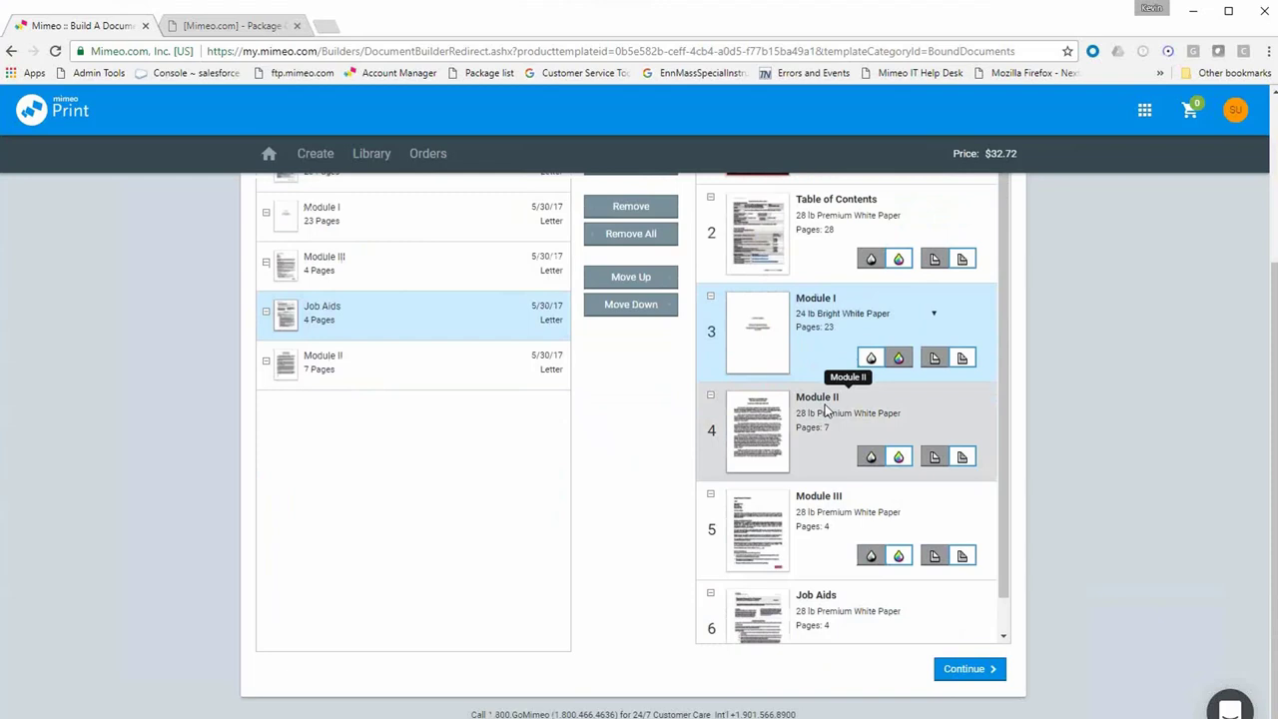
pyautogui.click(935, 316)
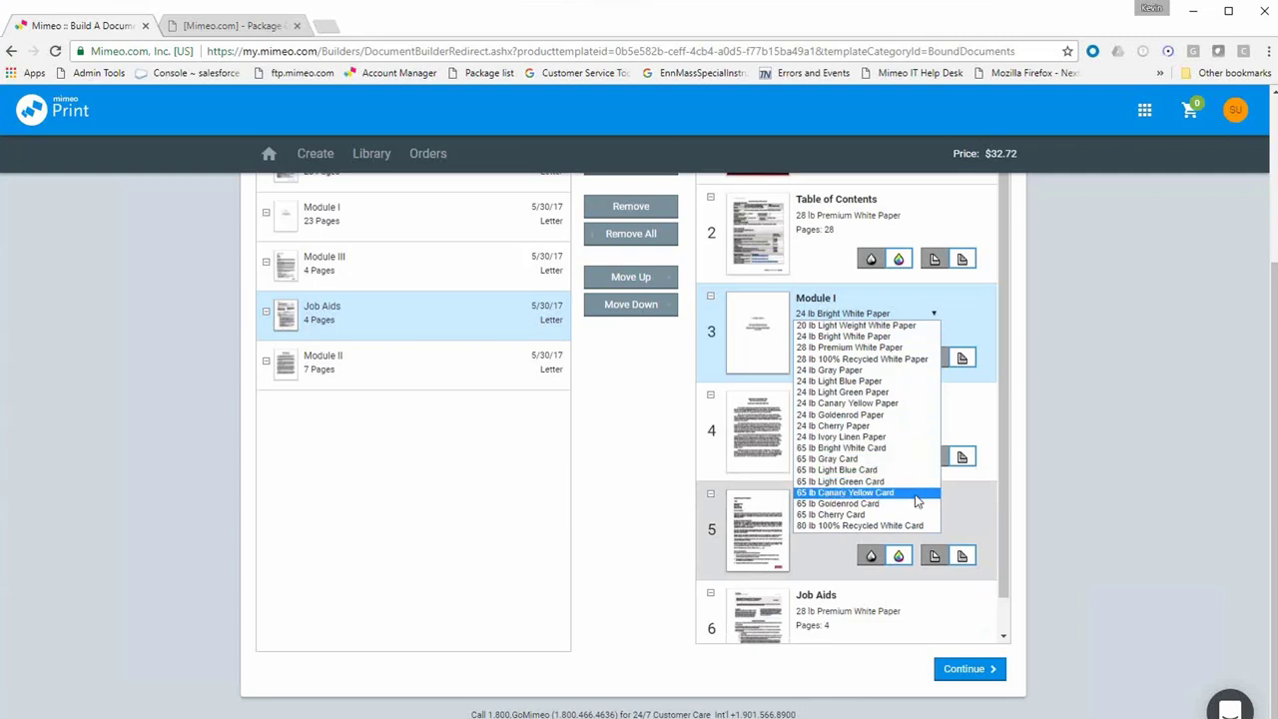
pyautogui.click(1081, 610)
# Continue from the file arrangement to the bound document's preview and finishing options.
pyautogui.scroll(3, 1083, 611)
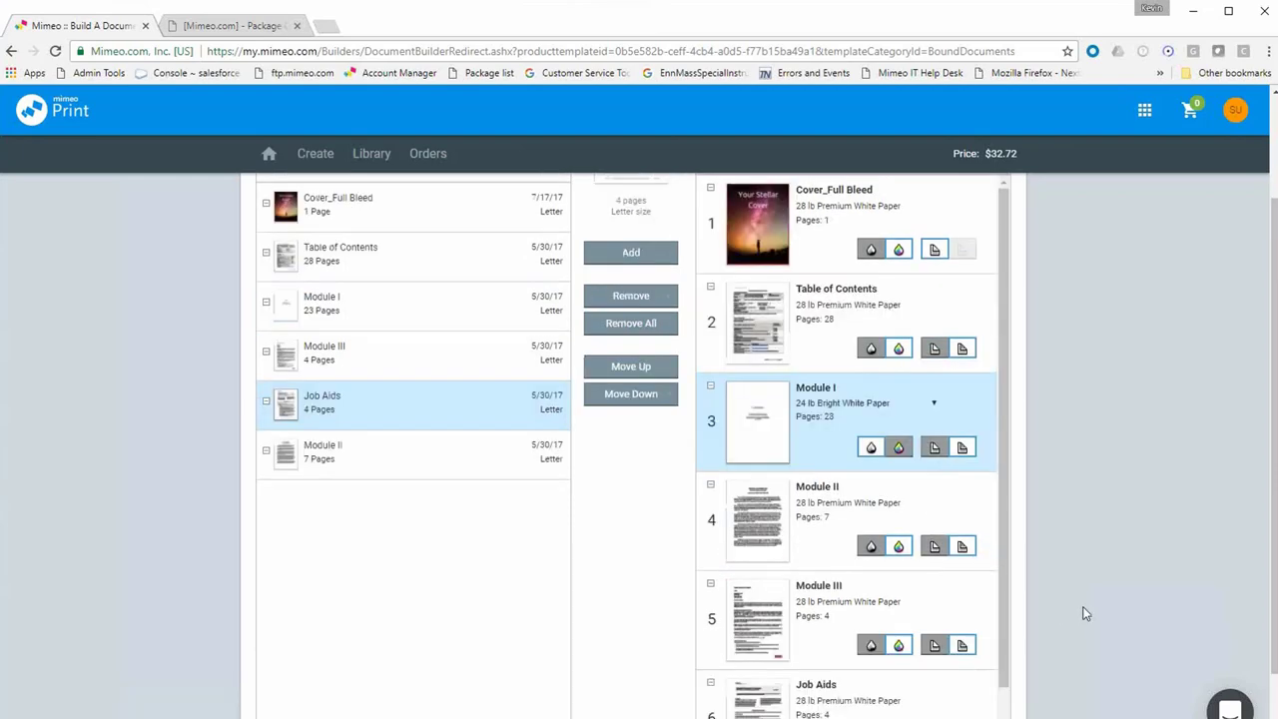
pyautogui.scroll(-3, 1085, 613)
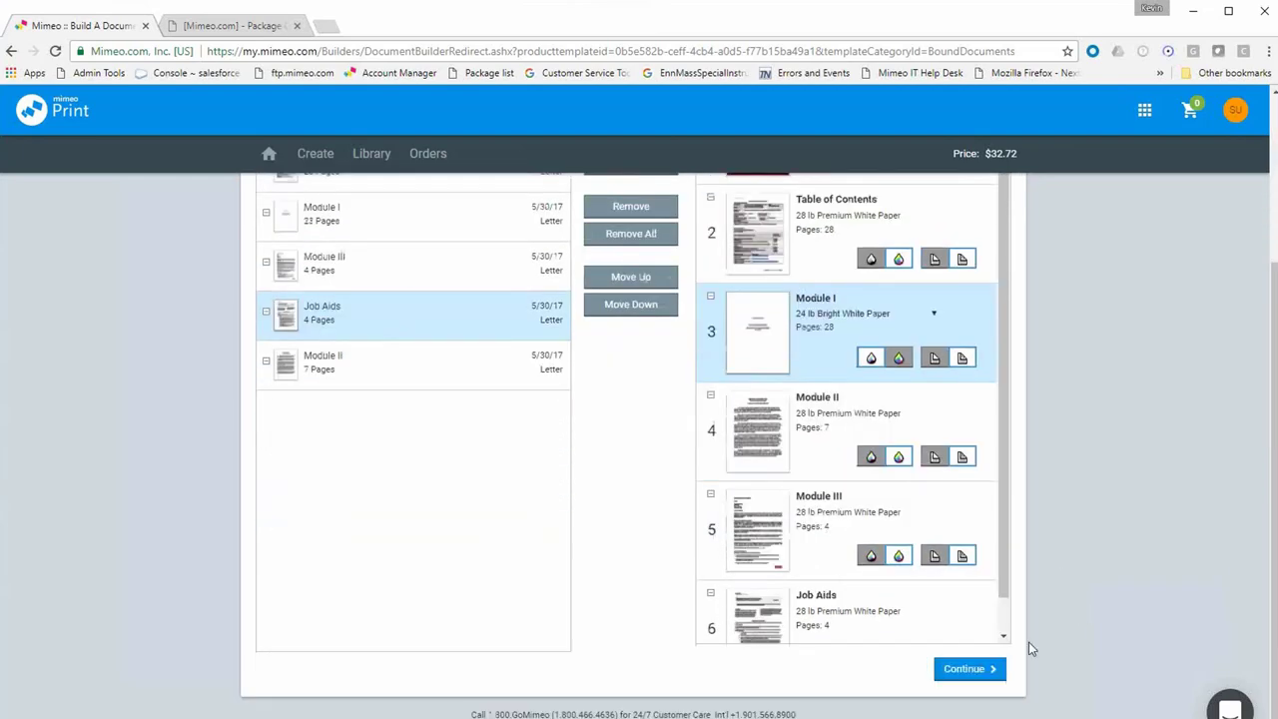
pyautogui.click(969, 670)
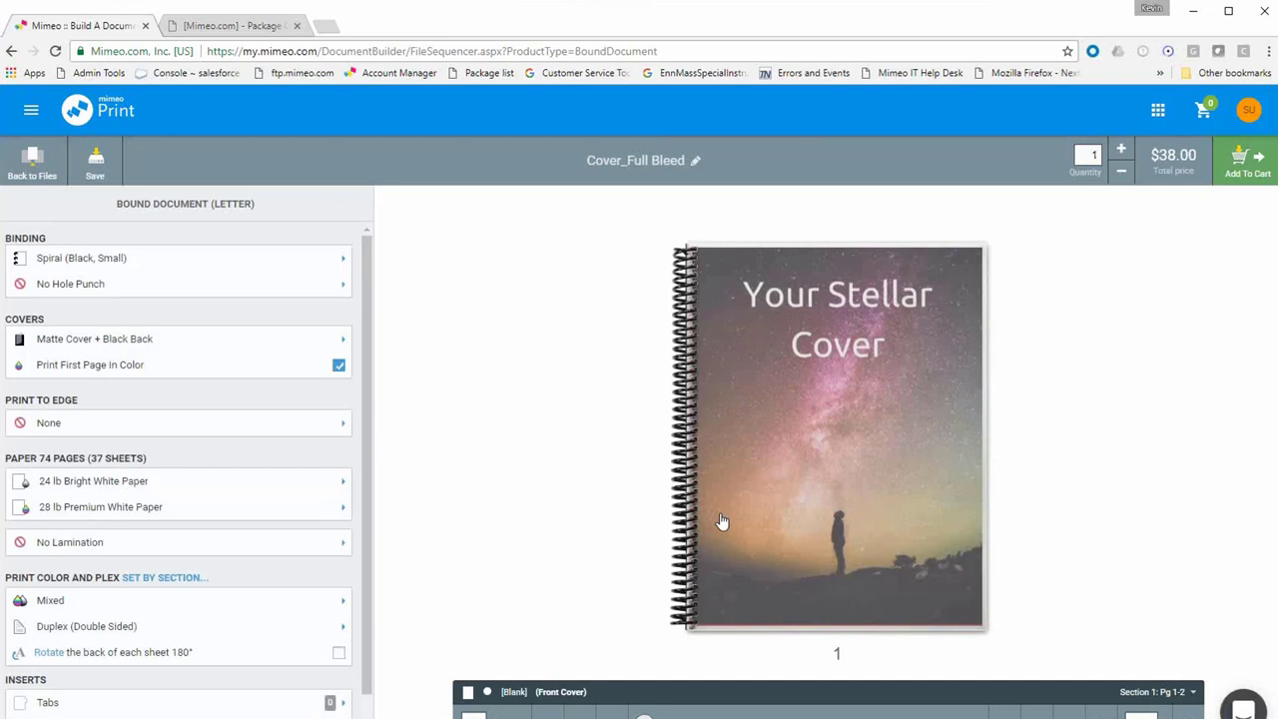
# Look through the document preview page by page and section by section to the back cover, and return to the front cover.
pyautogui.click(1004, 713)
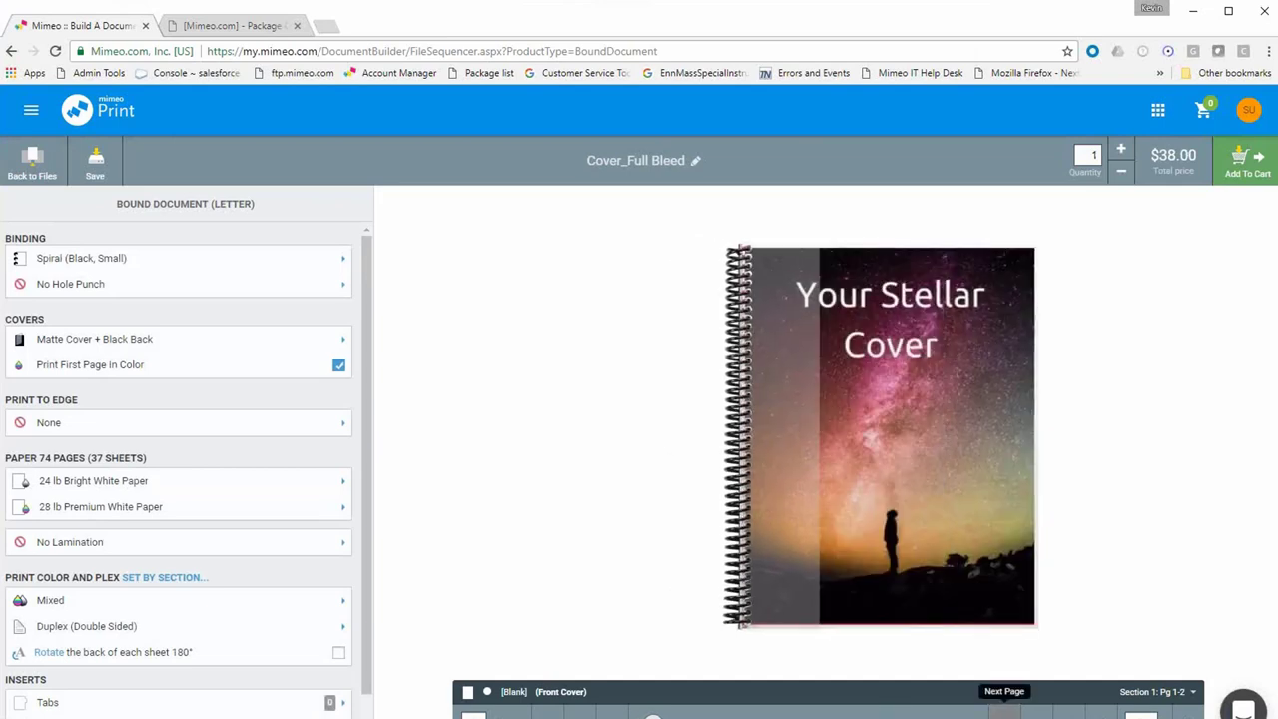
pyautogui.click(1004, 713)
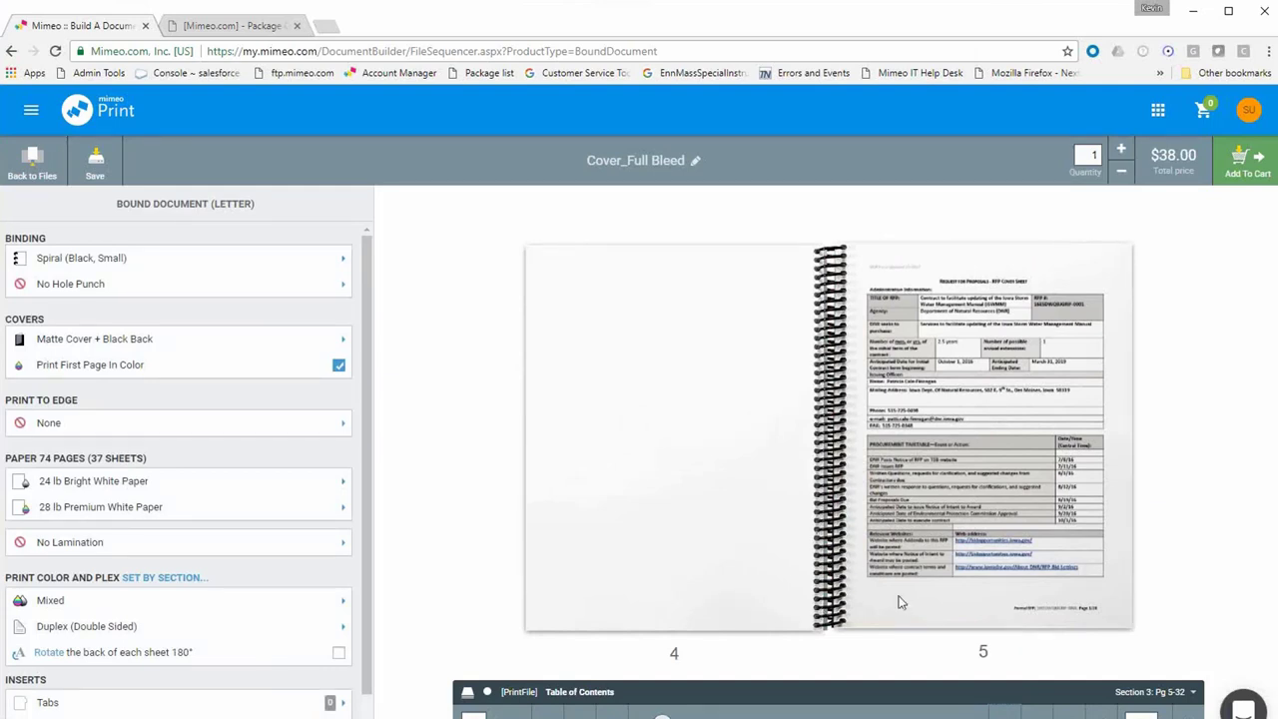
pyautogui.click(1005, 713)
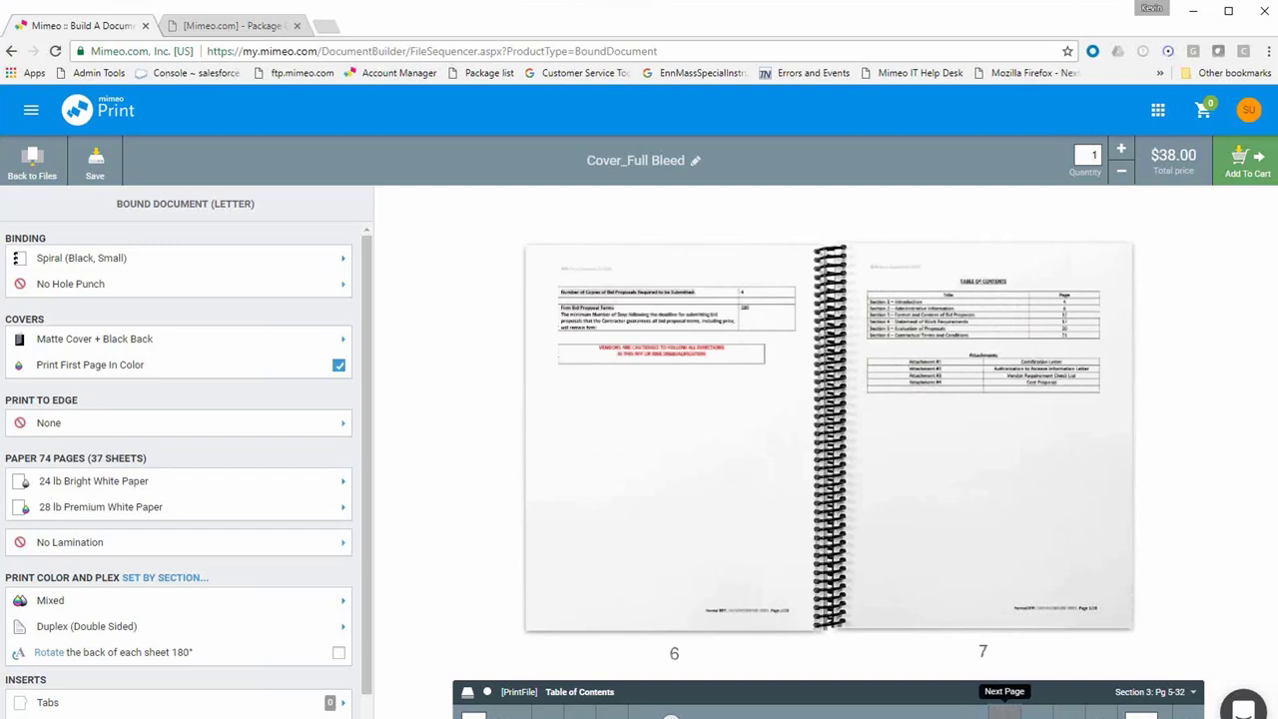
pyautogui.click(1004, 713)
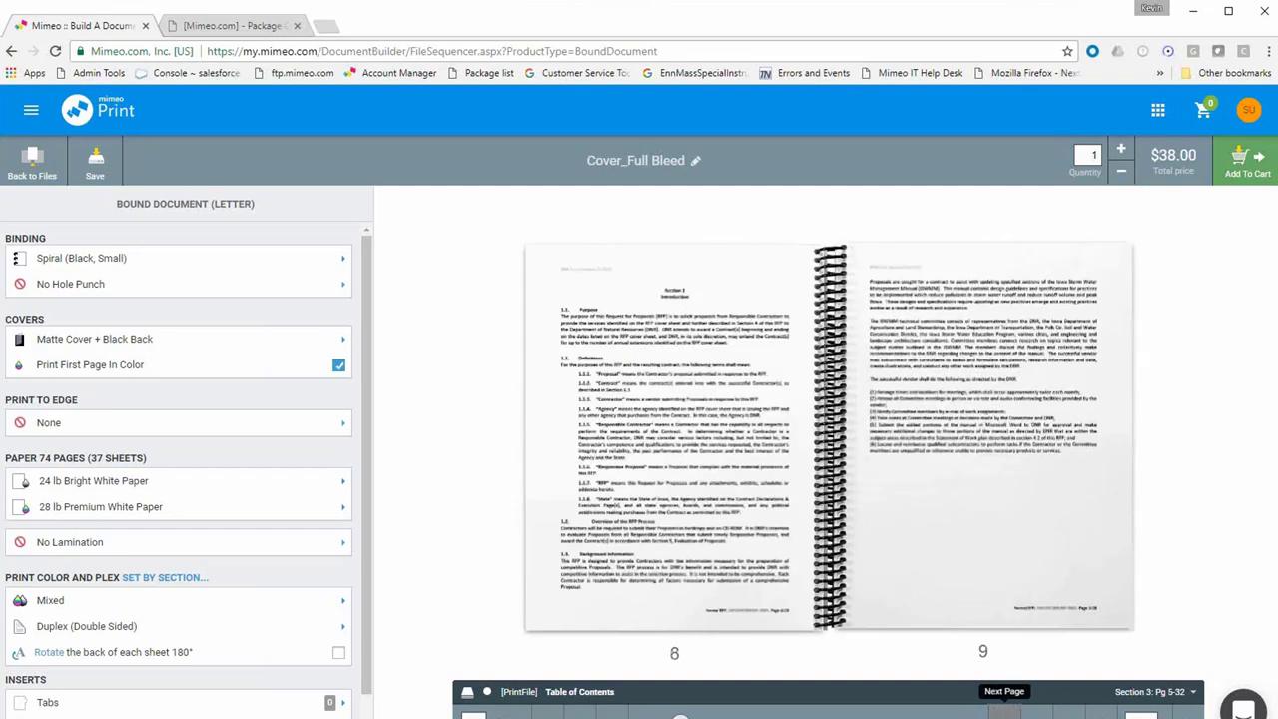
pyautogui.click(1036, 713)
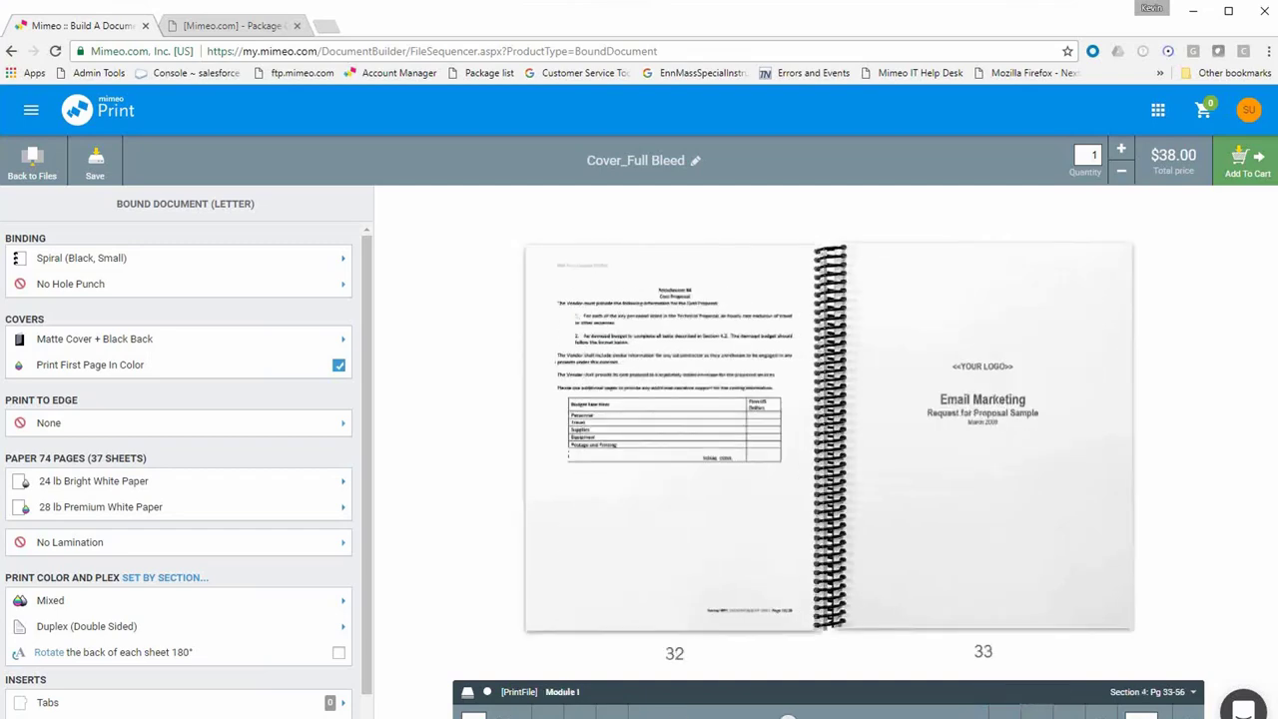
pyautogui.click(1036, 713)
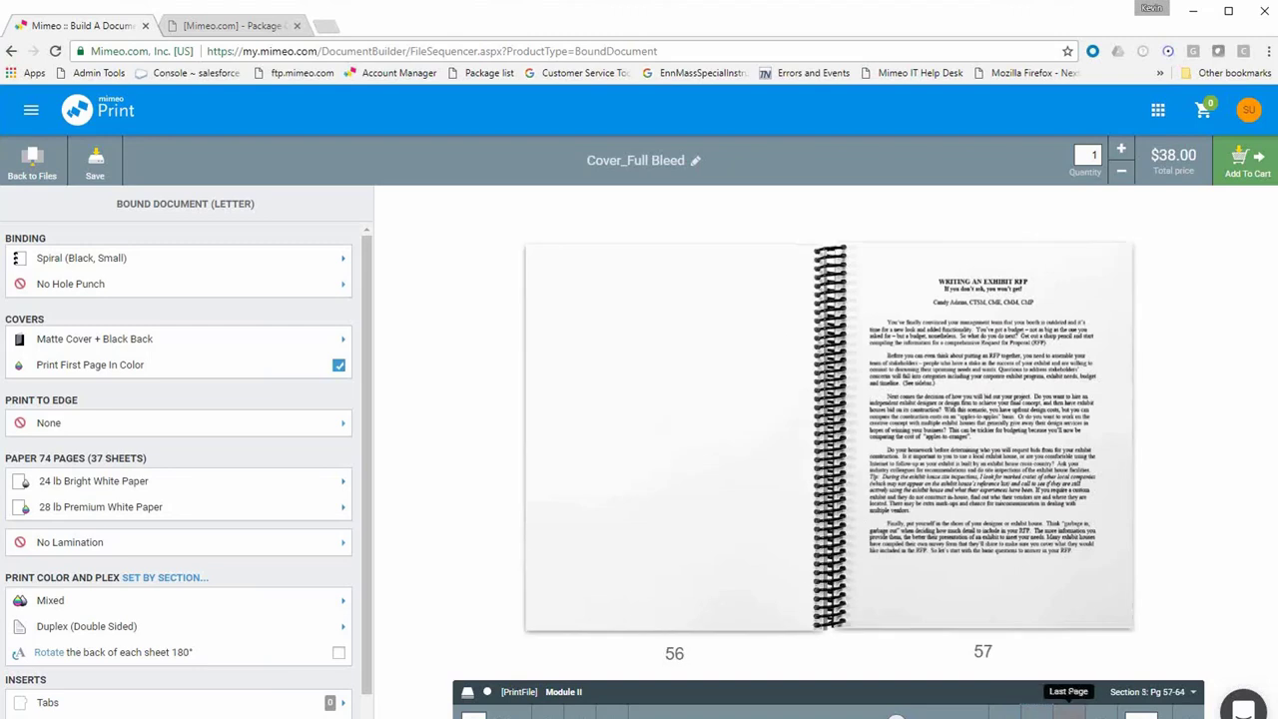
pyautogui.click(1068, 713)
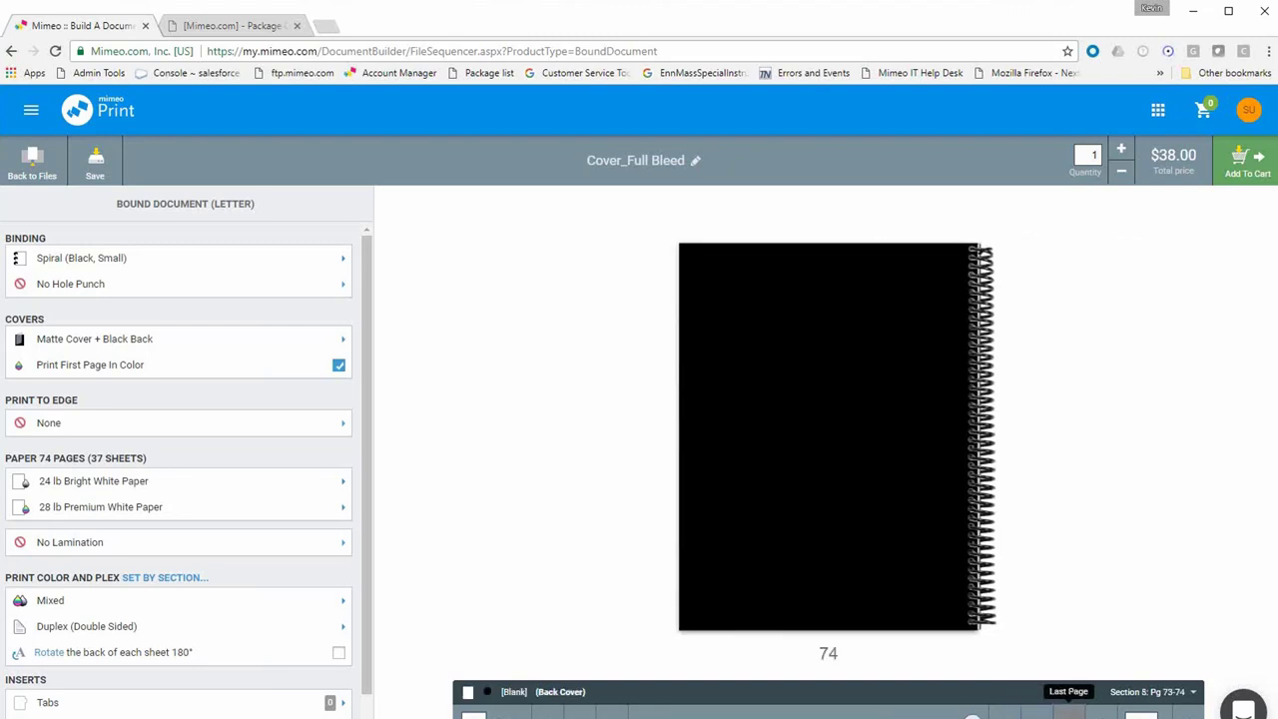
pyautogui.click(547, 713)
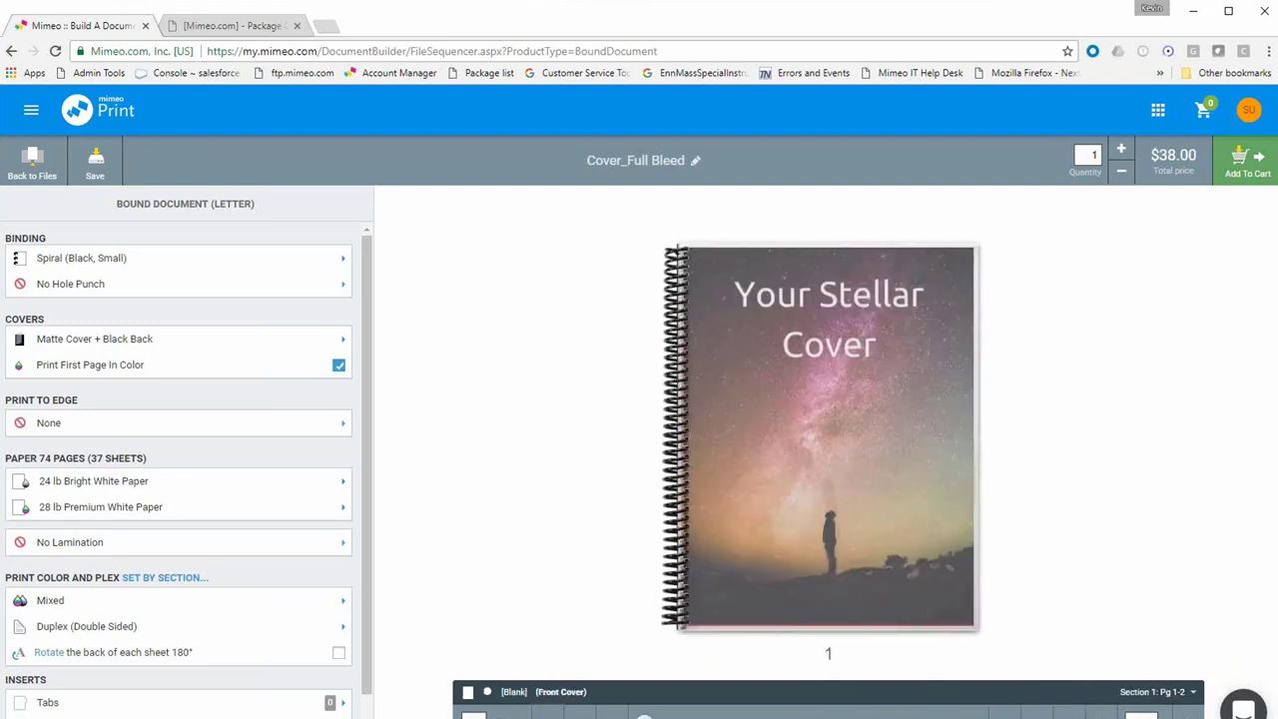
# Zoom in and out on the front cover in the document preview.
pyautogui.scroll(3, 1057, 609)
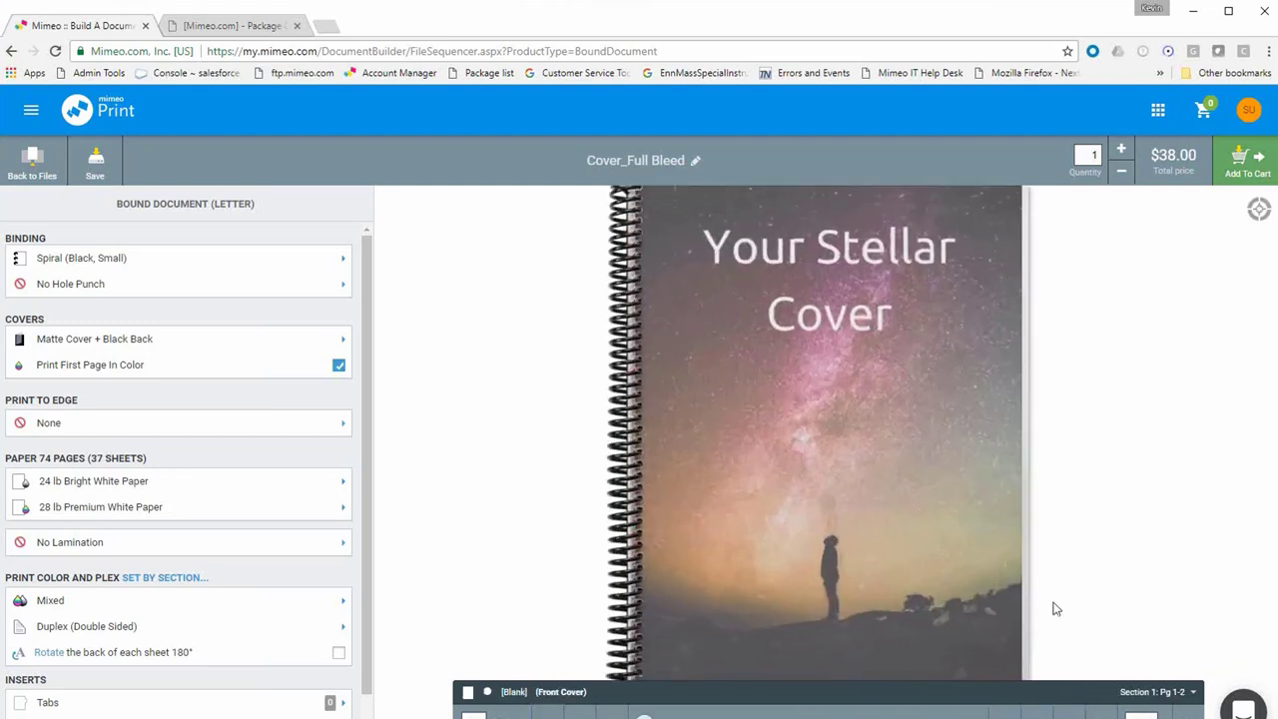
pyautogui.scroll(-3, 1057, 609)
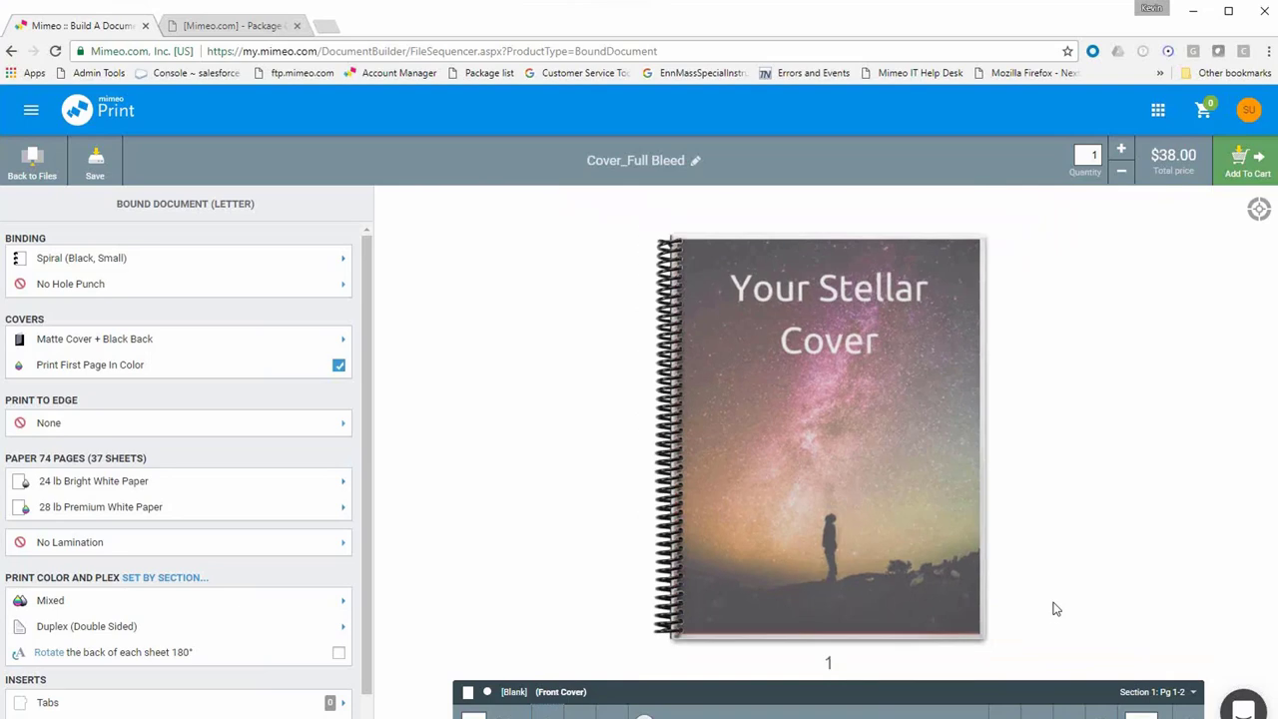
pyautogui.click(1138, 715)
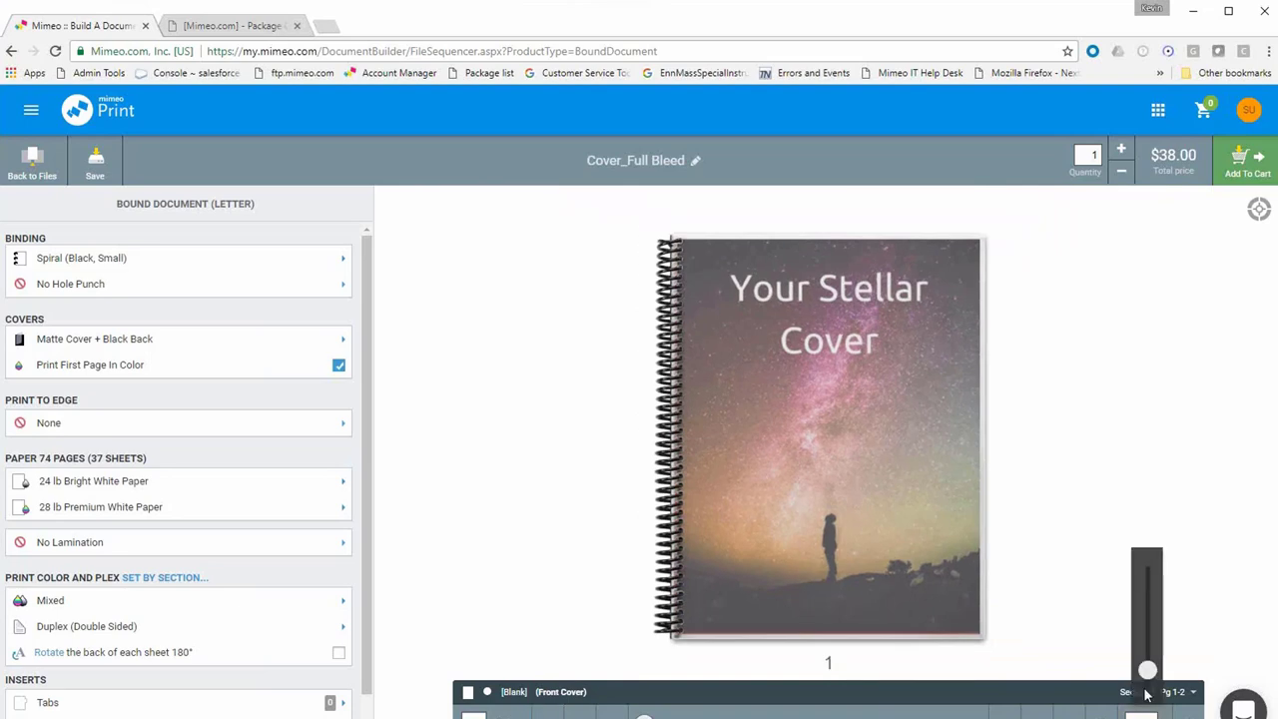
pyautogui.moveTo(1147, 671)
pyautogui.mouseDown()
pyautogui.moveTo(1148, 590)
pyautogui.moveTo(1151, 685)
pyautogui.mouseUp()
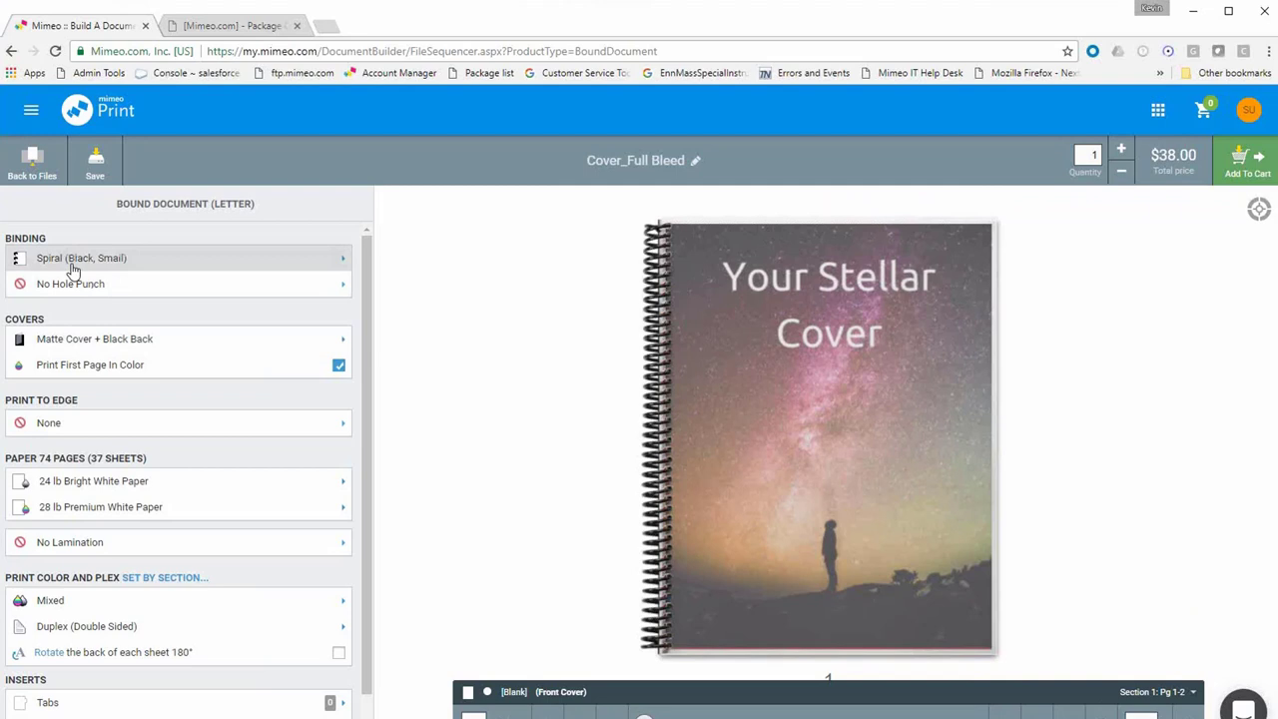
# Look over the available binding types and set the document's hole punching to No Hole Punch.
pyautogui.click(73, 267)
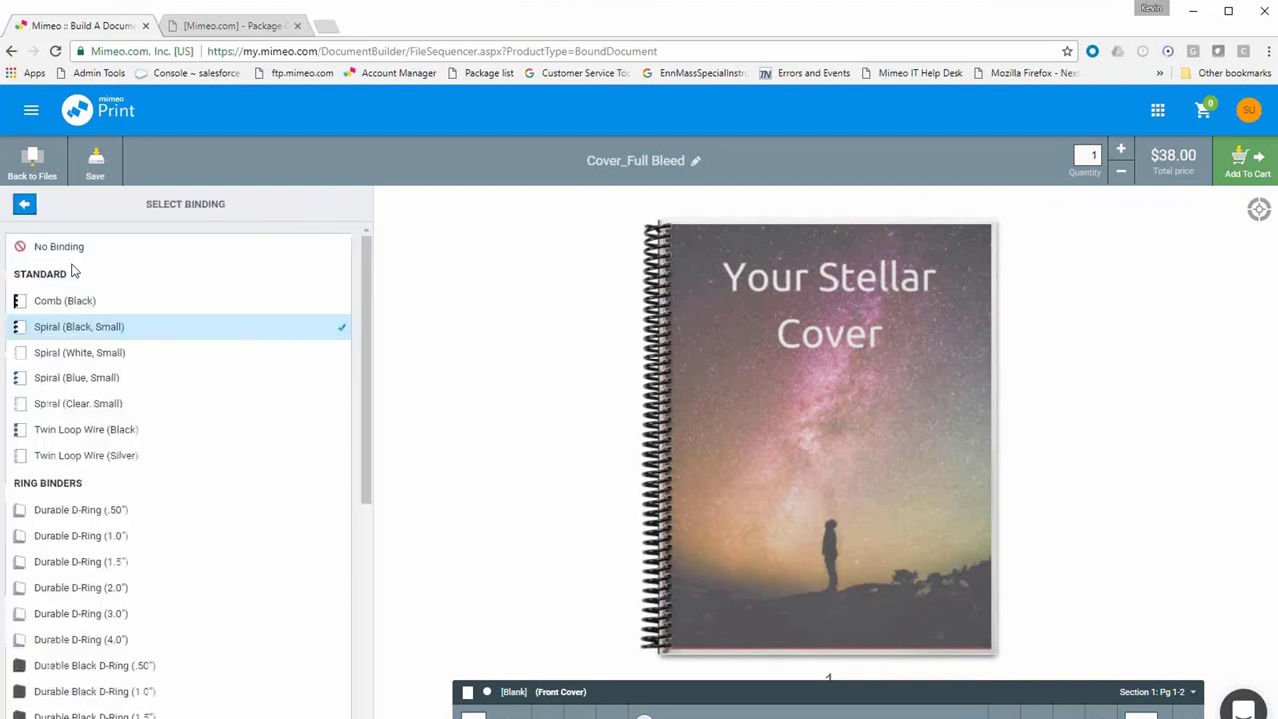
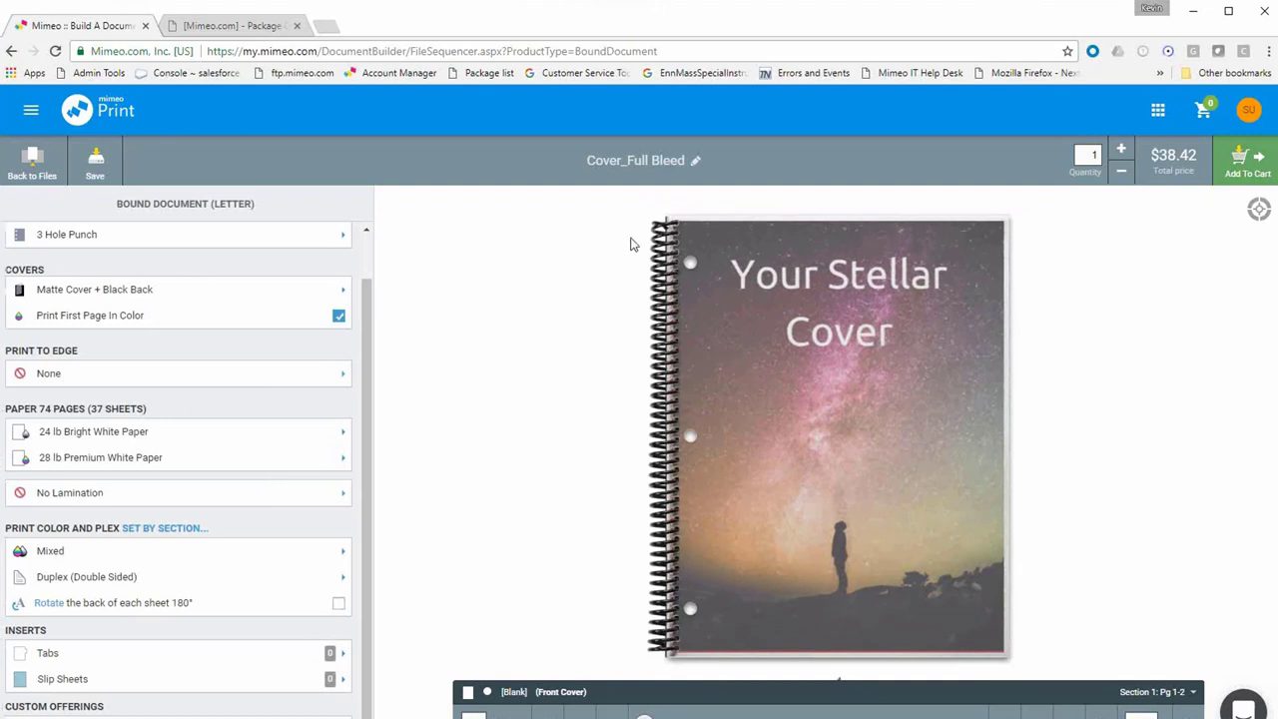
pyautogui.scroll(1, 171, 300)
pyautogui.click(171, 284)
pyautogui.click(146, 249)
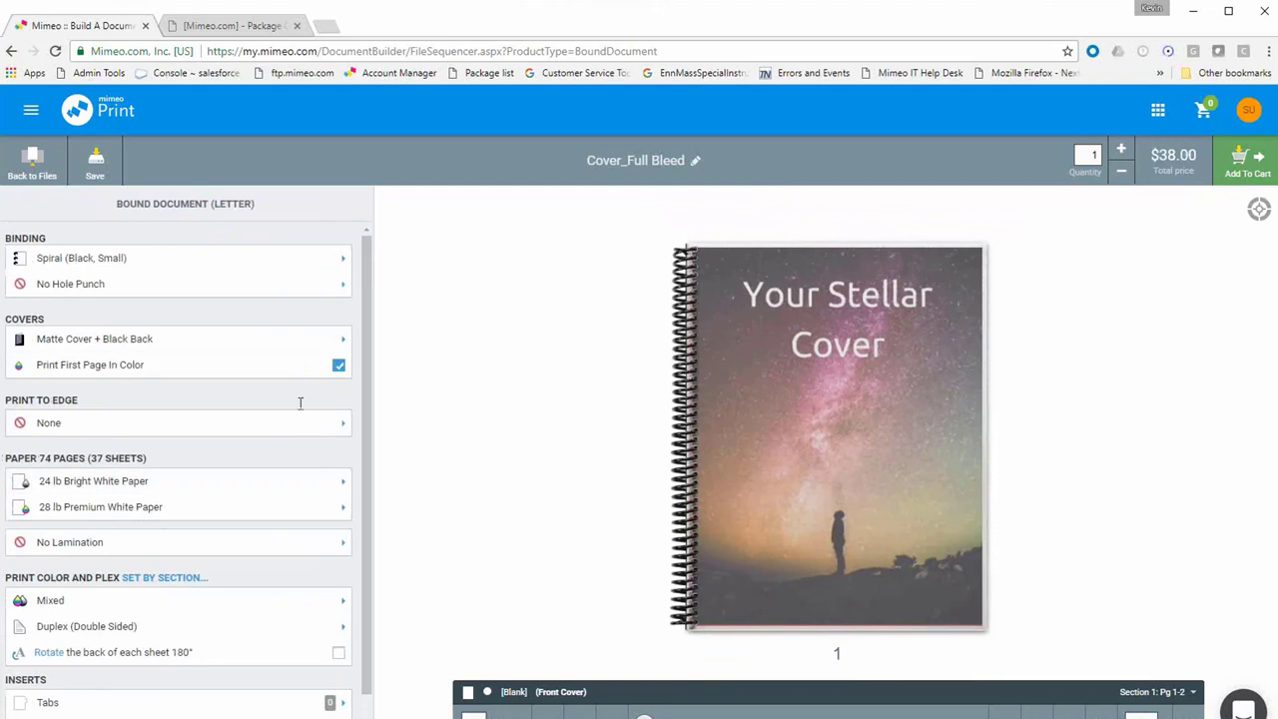
# Change the document's cover stock to 100 lb Glossy White Covers.
pyautogui.click(195, 350)
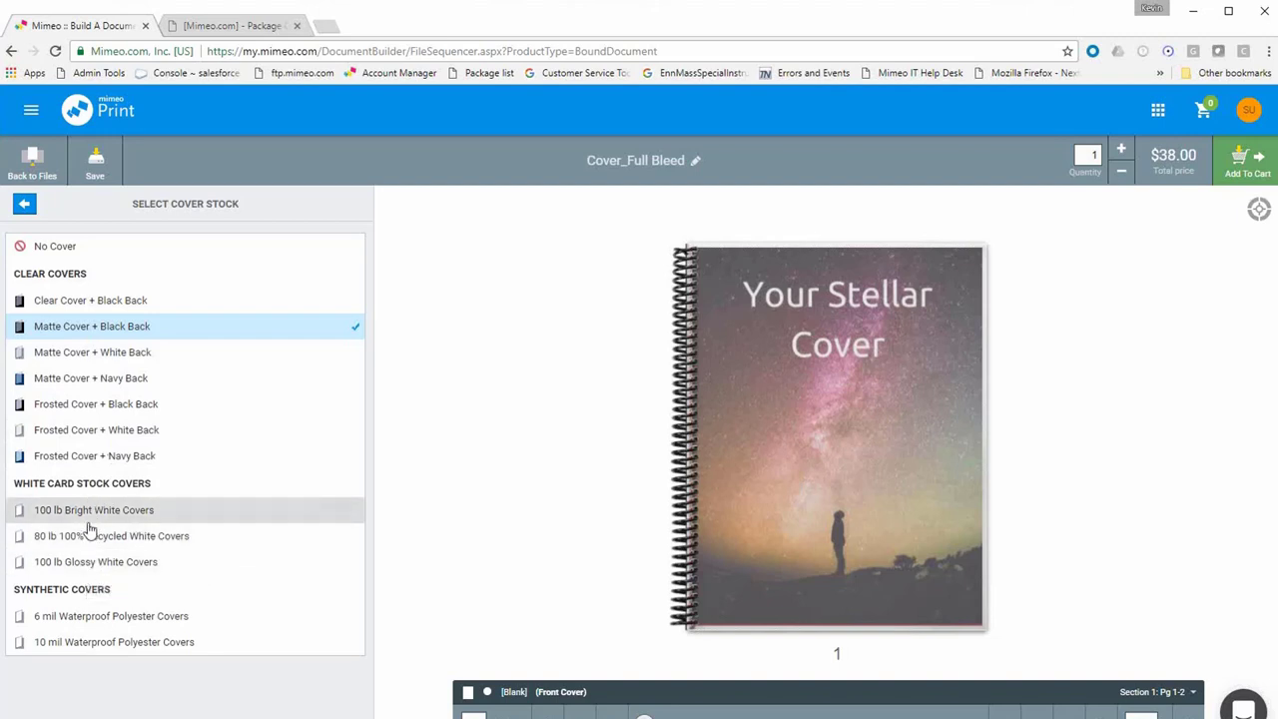
pyautogui.click(140, 564)
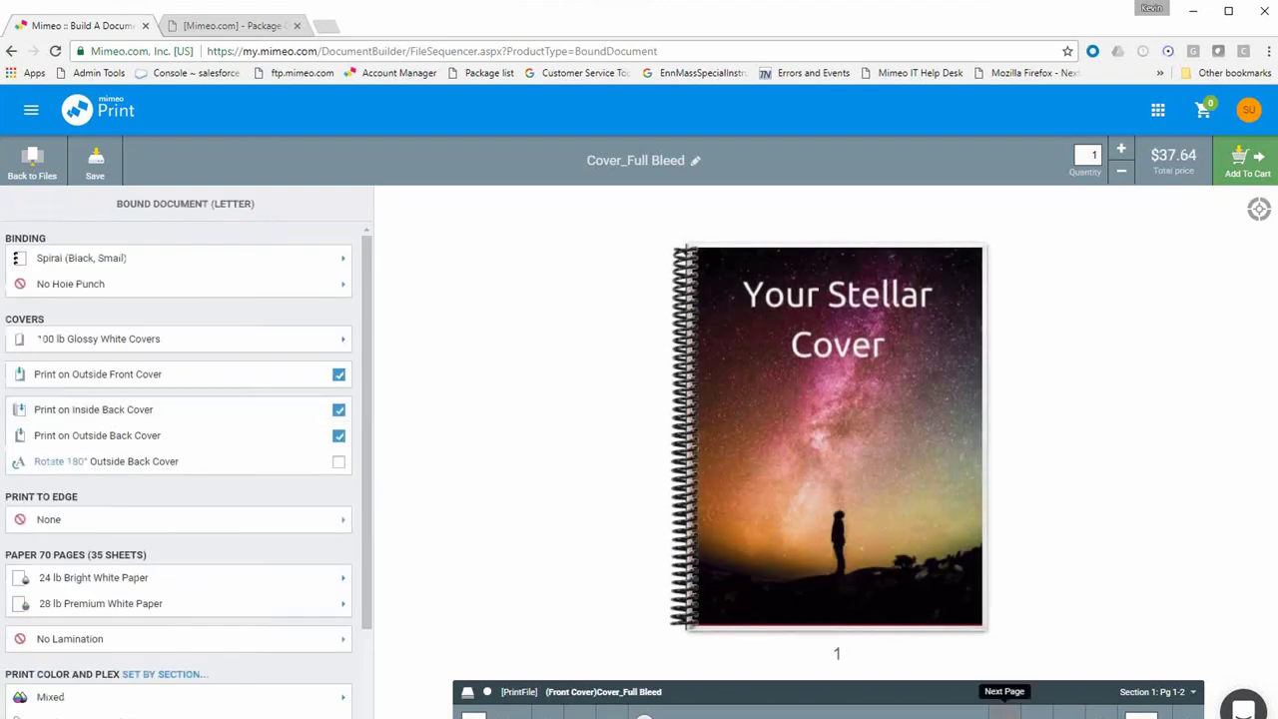
# Check the back cover in the preview, turn off printing on the inside and outside back cover, and return to the front cover.
pyautogui.click(1004, 711)
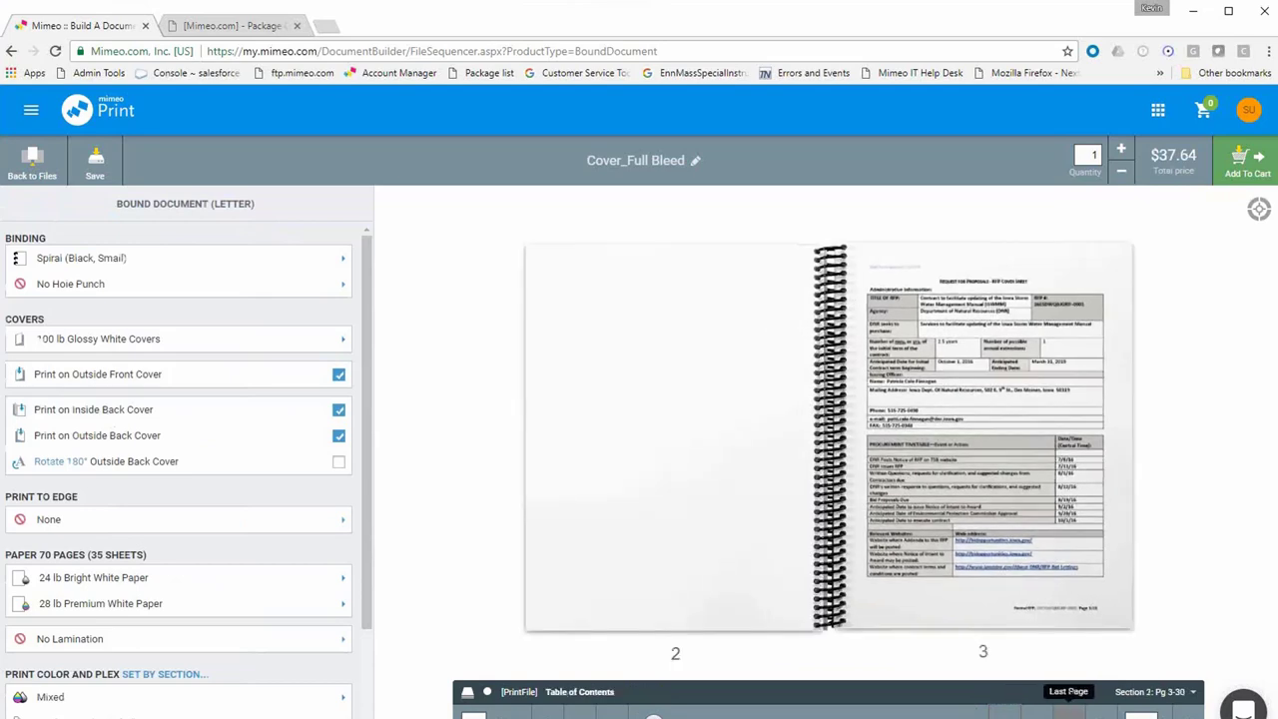
pyautogui.click(1069, 711)
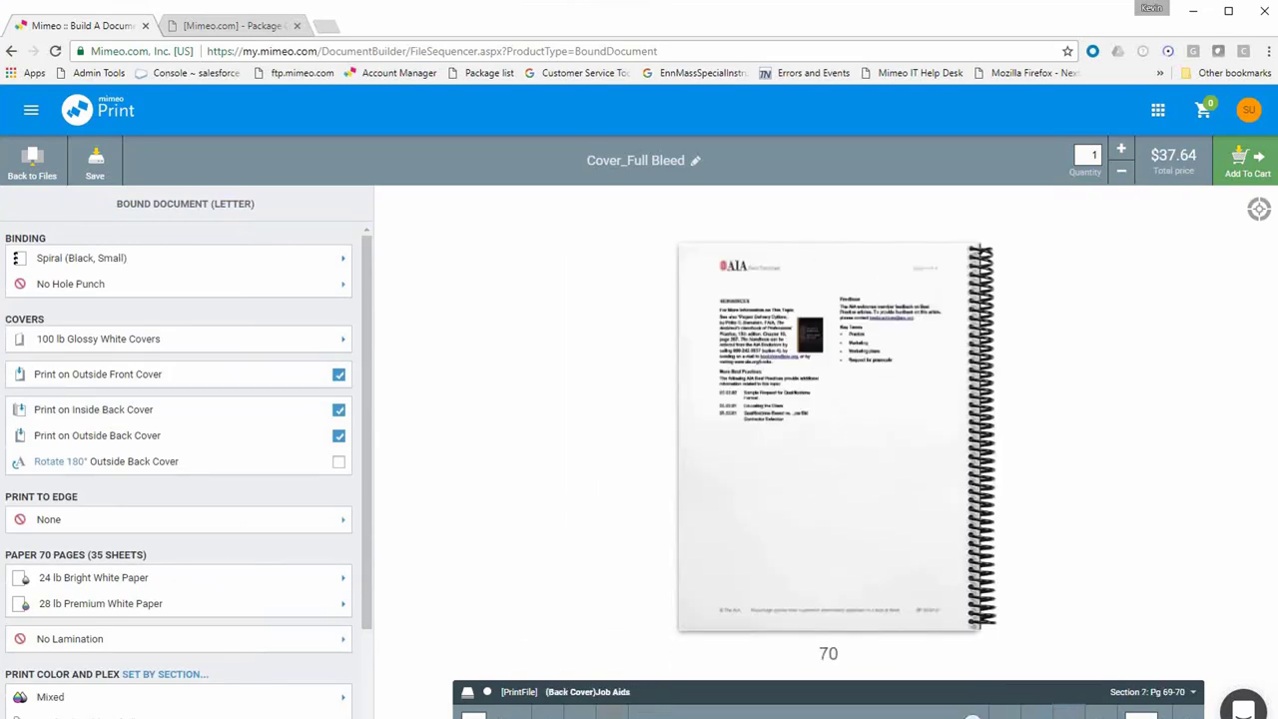
pyautogui.click(611, 711)
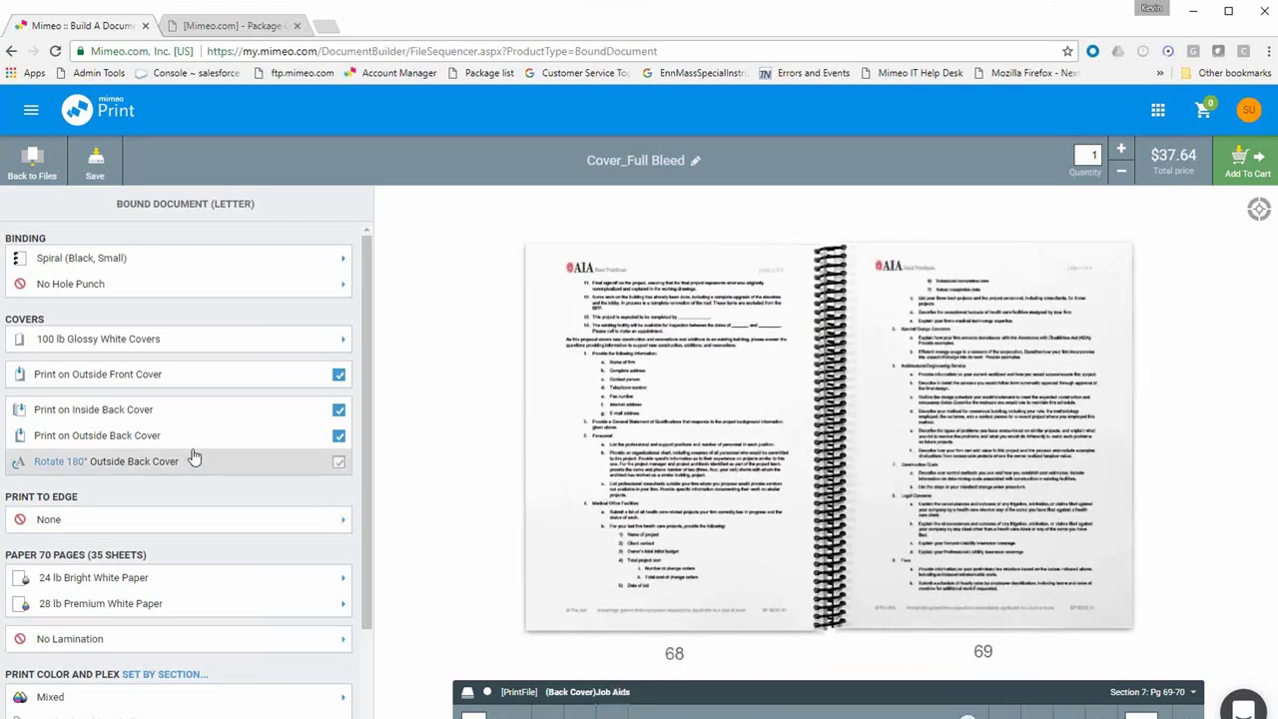
pyautogui.click(1003, 713)
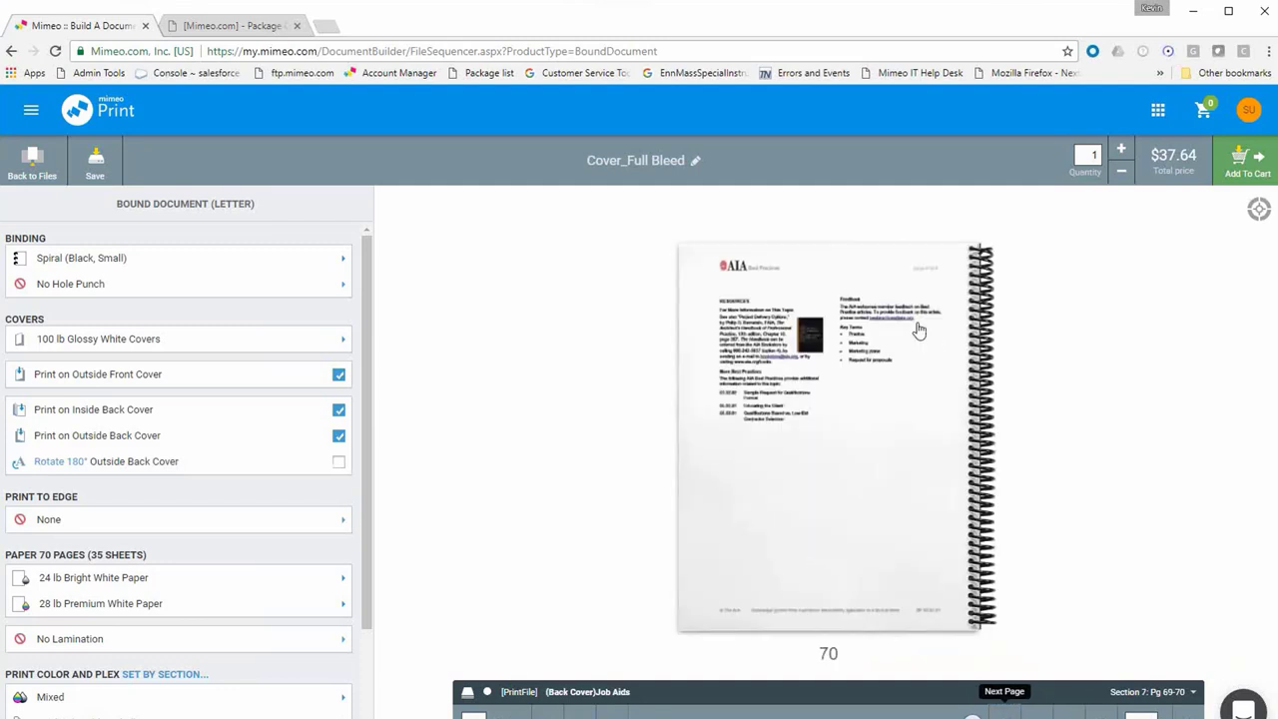
pyautogui.click(239, 436)
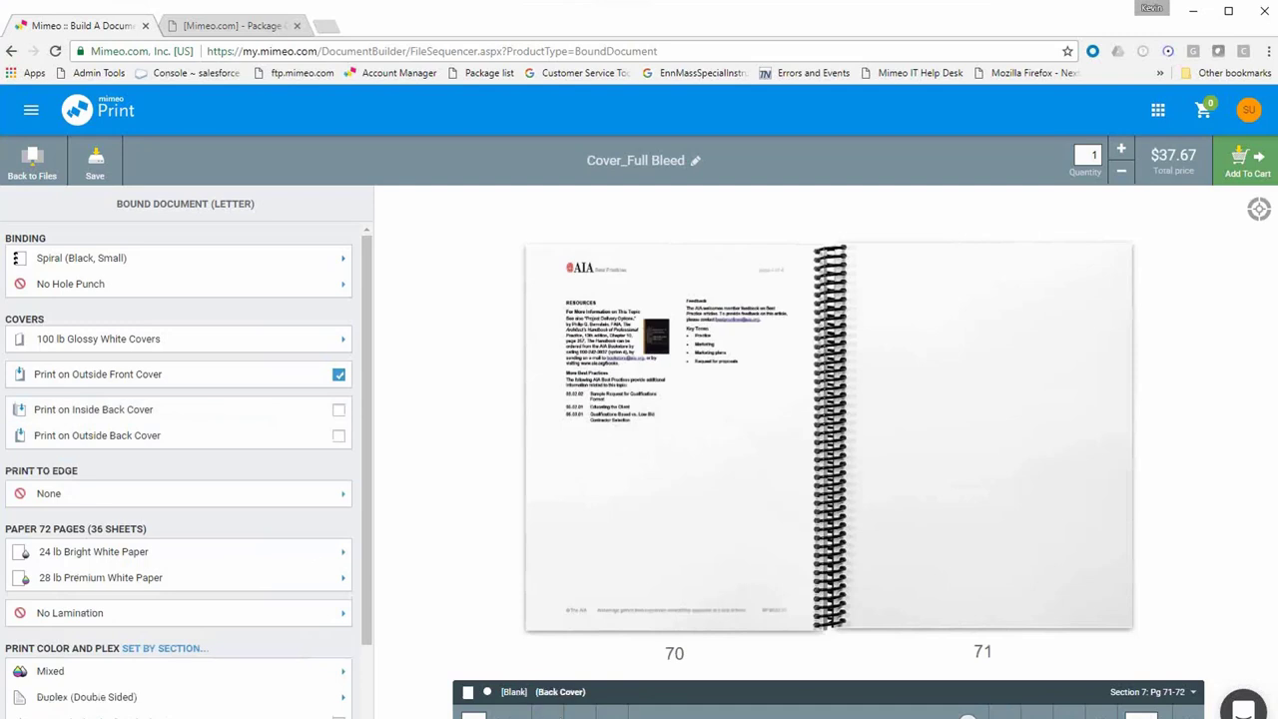
pyautogui.click(546, 715)
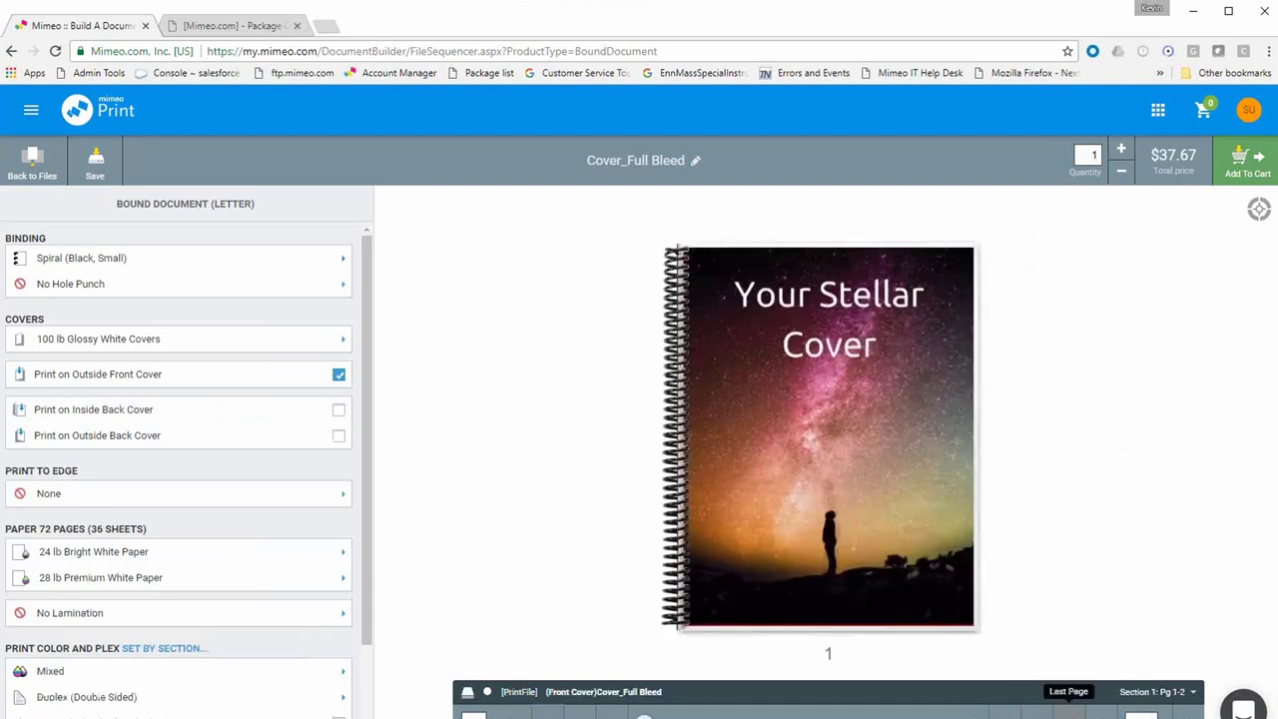
# Check the document's last page, return to the first, and switch printing on the outside back cover on and back off.
pyautogui.click(1068, 715)
pyautogui.click(546, 715)
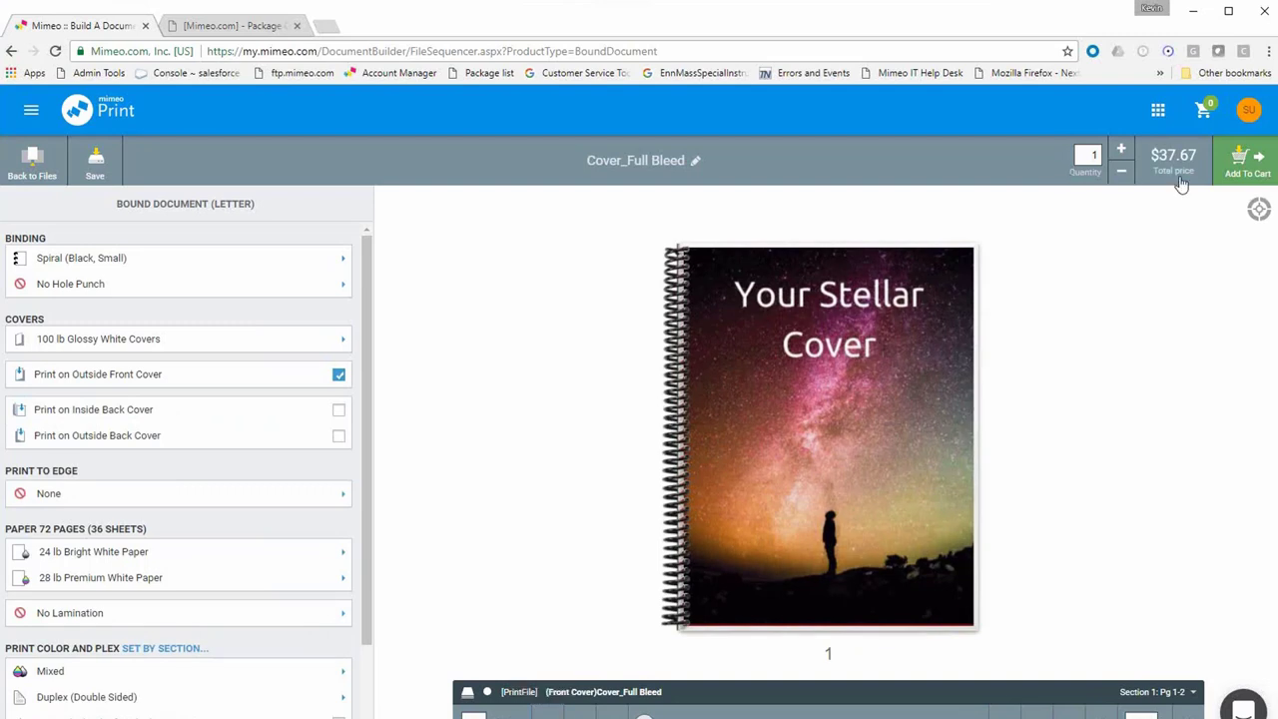
pyautogui.click(289, 445)
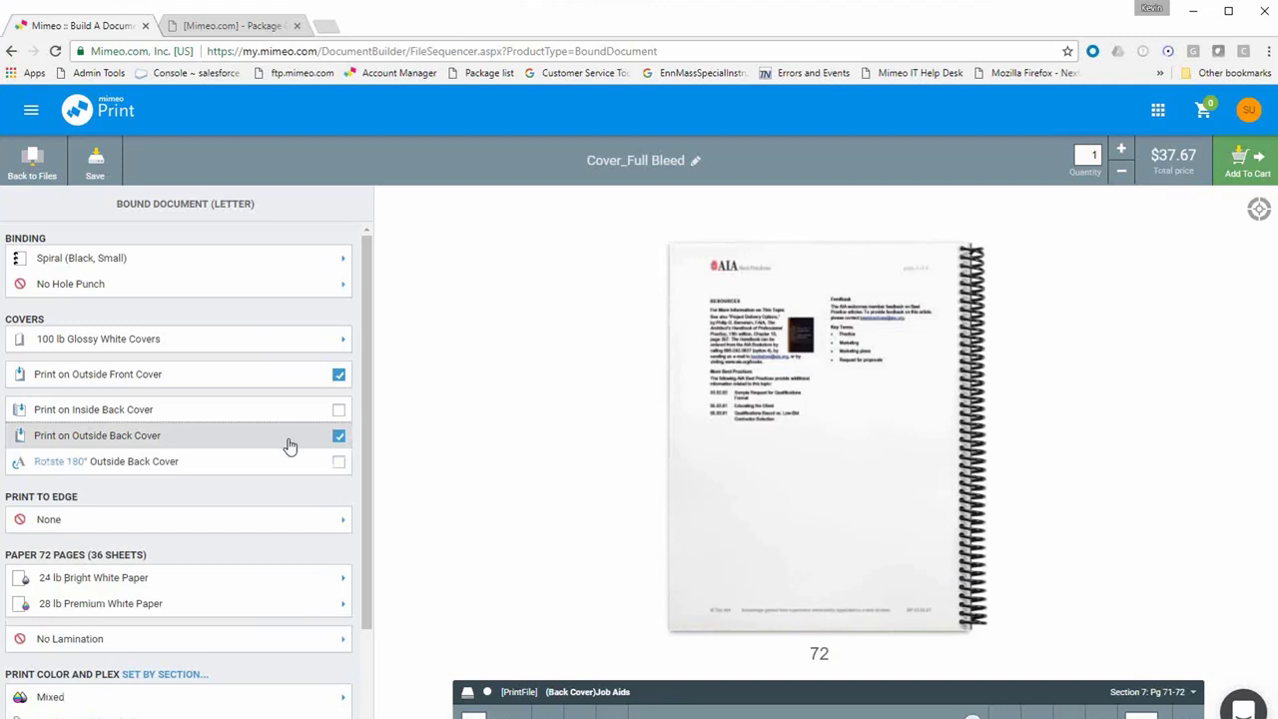
pyautogui.click(289, 445)
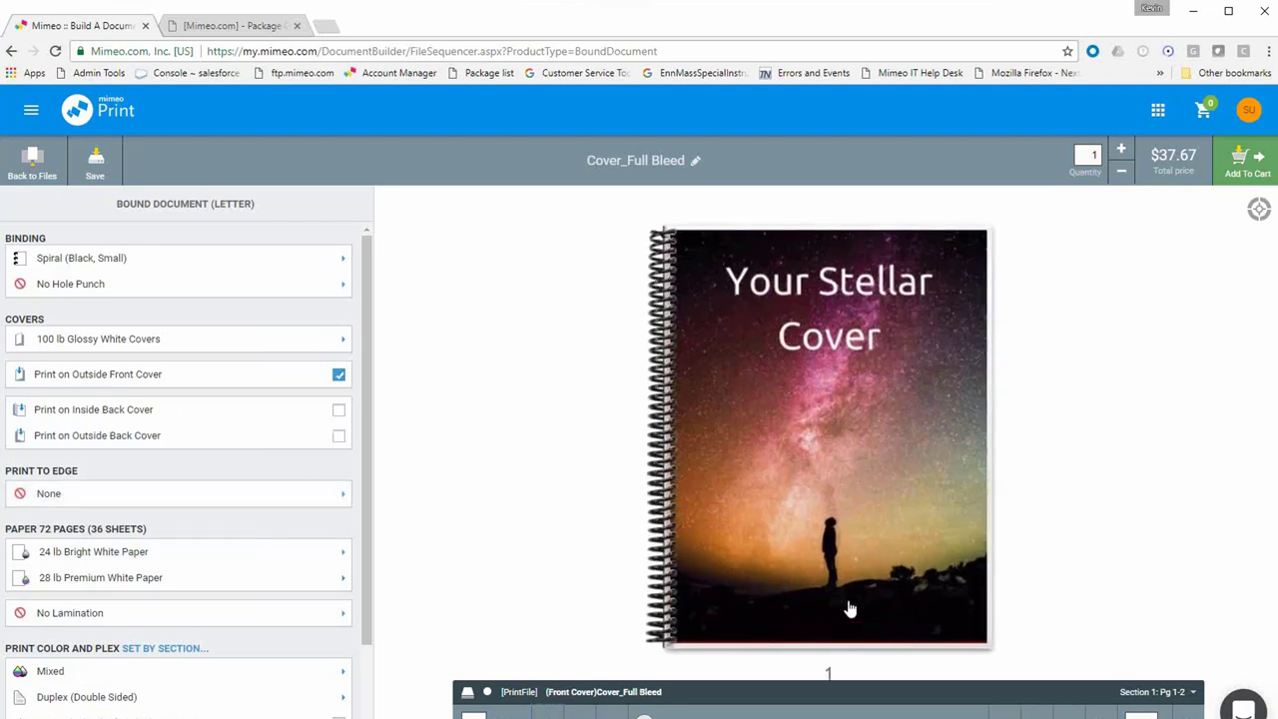
# Set Print to Edge to Front Cover Only, switching it back to None once to compare the cover preview.
pyautogui.click(270, 494)
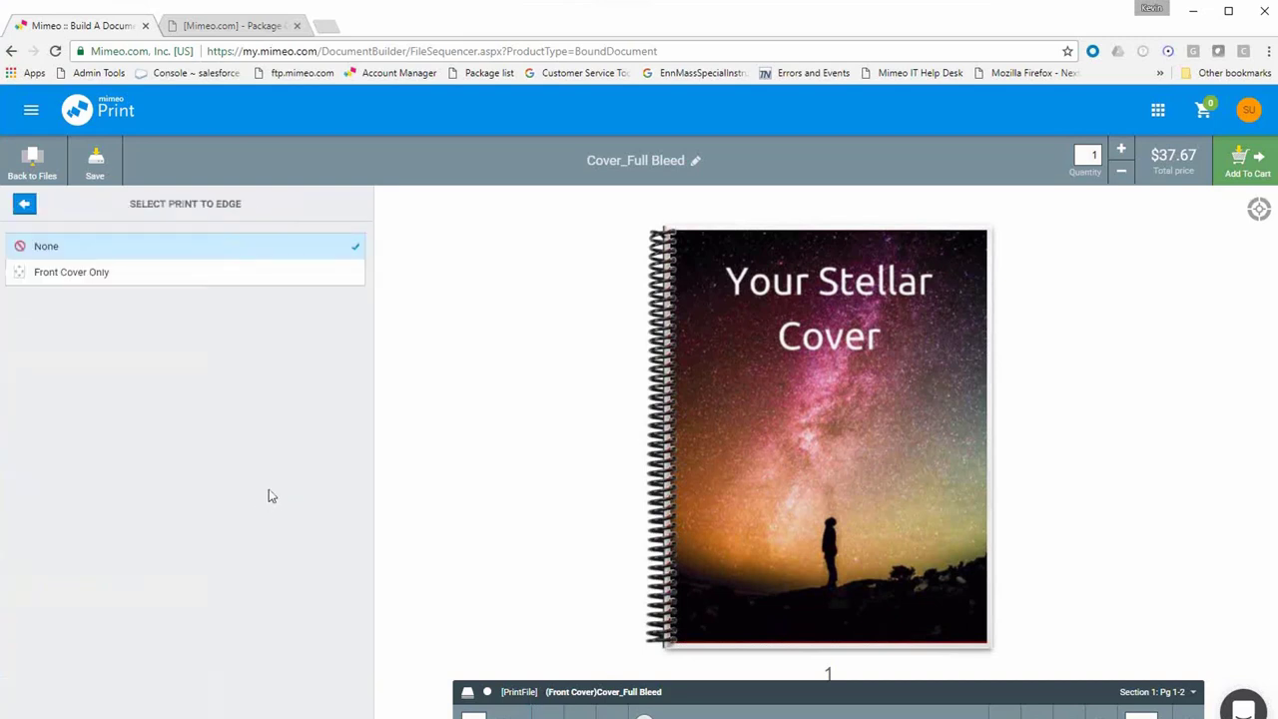
pyautogui.click(85, 273)
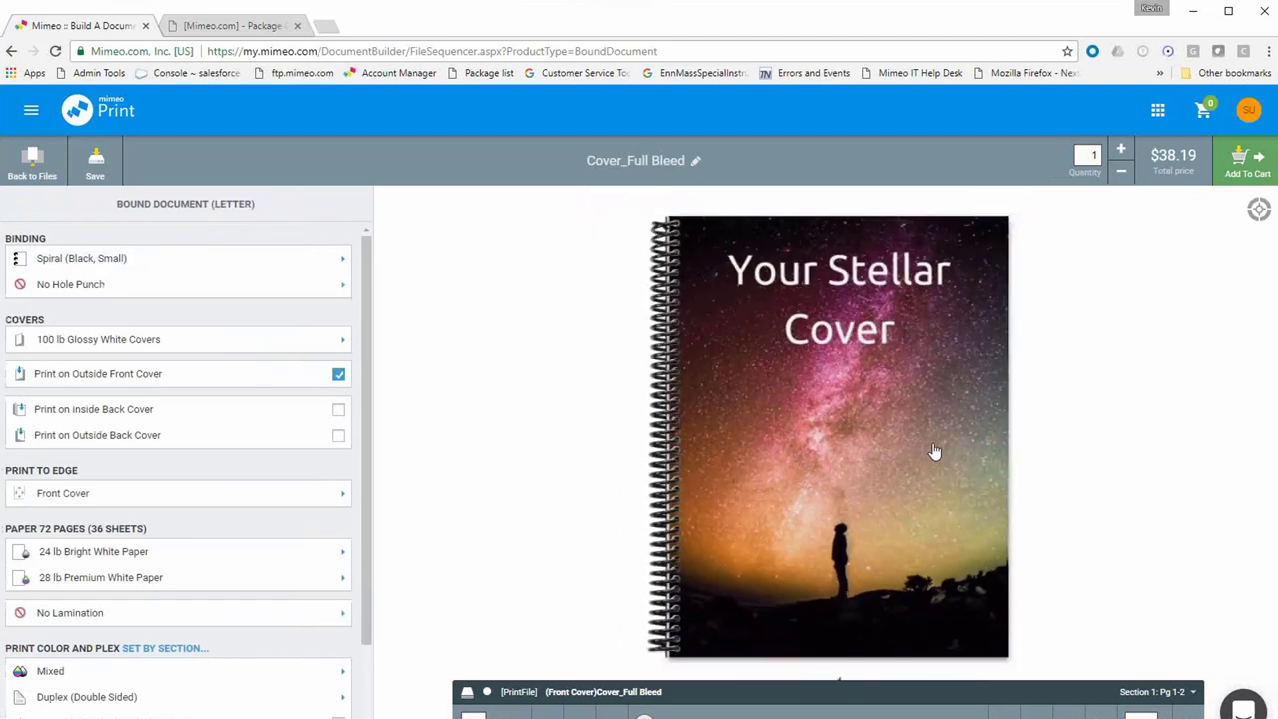
pyautogui.click(132, 491)
pyautogui.click(142, 255)
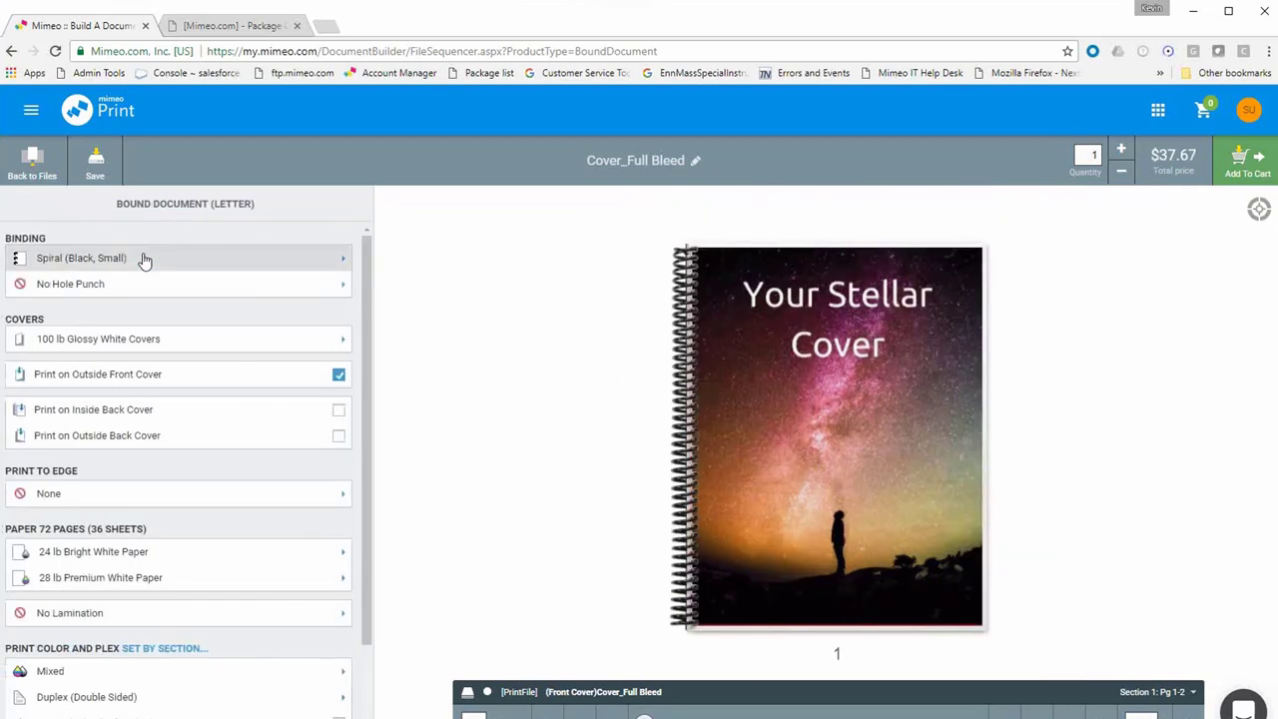
pyautogui.click(132, 496)
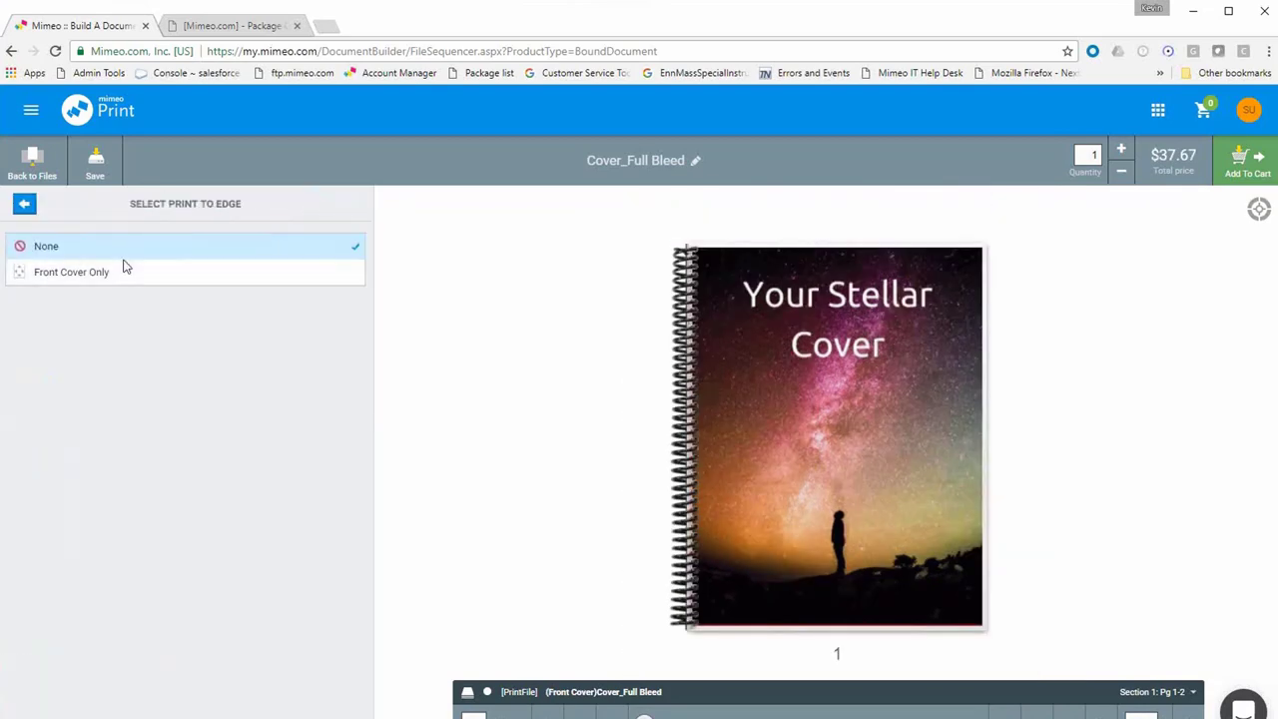
pyautogui.click(123, 268)
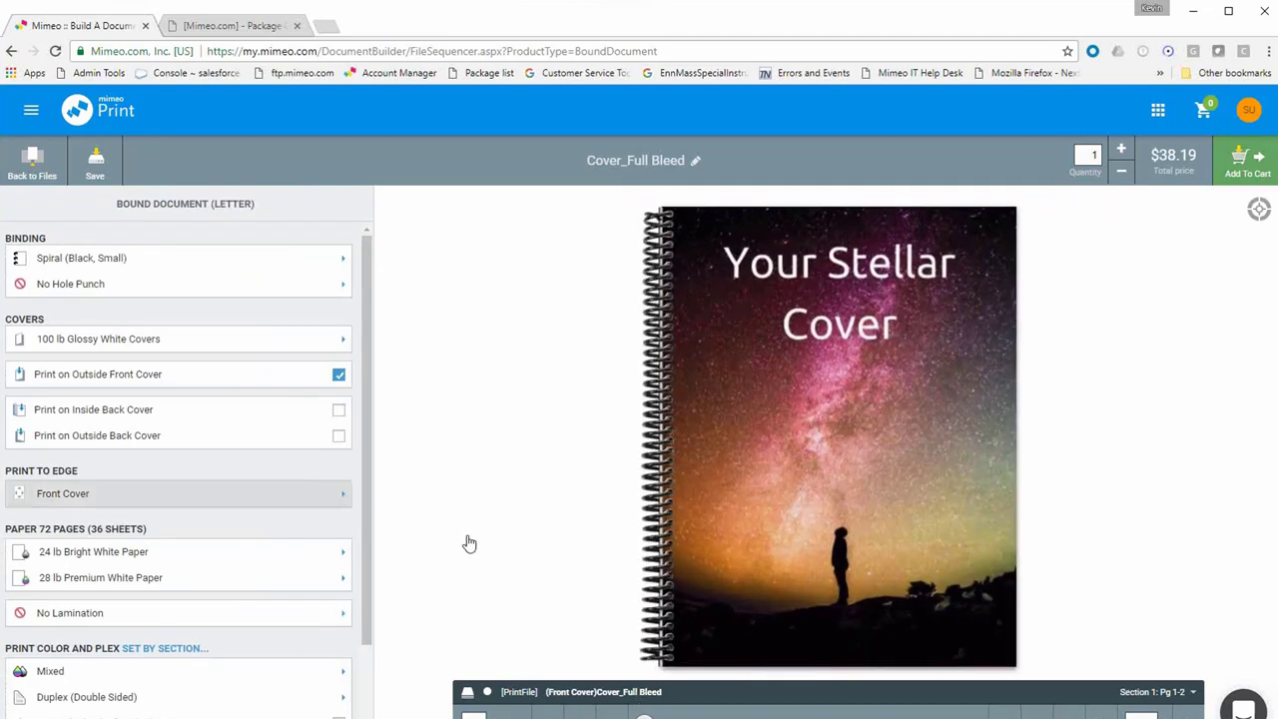
# Look over the available paper stocks for both paper settings and the simplex and duplex options without changing them.
pyautogui.scroll(-3, 469, 543)
pyautogui.click(195, 427)
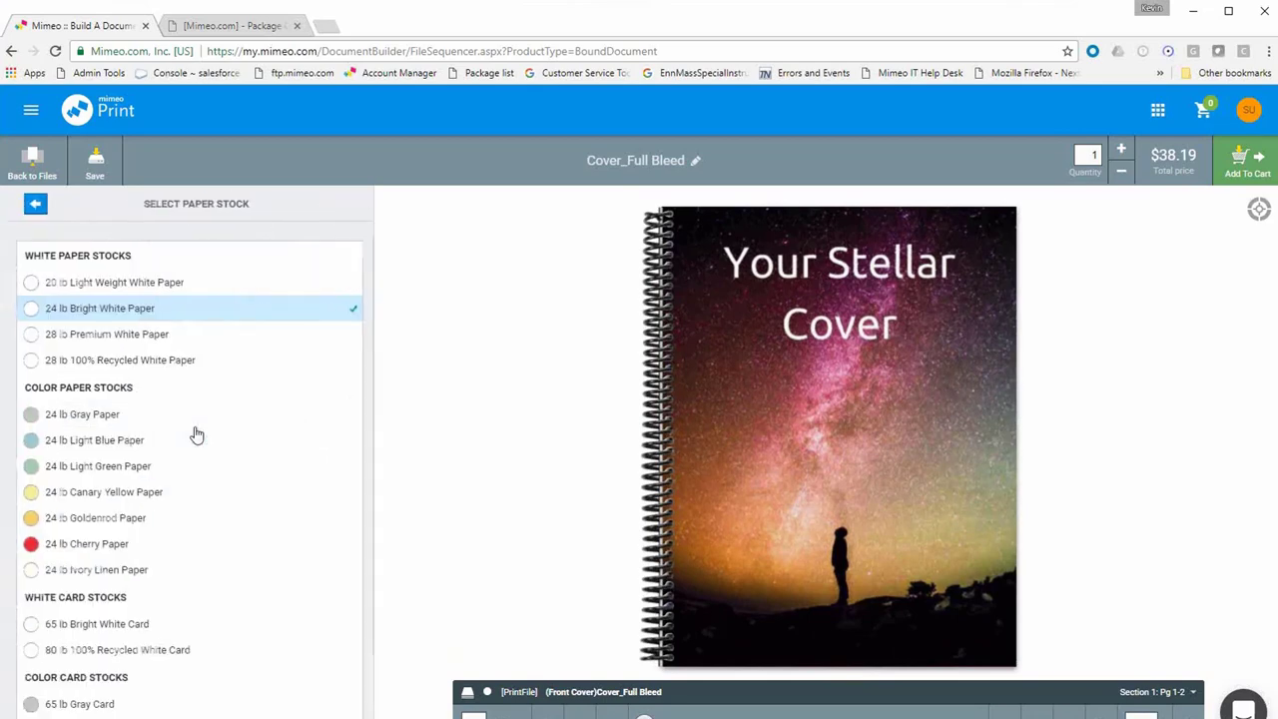
pyautogui.click(22, 210)
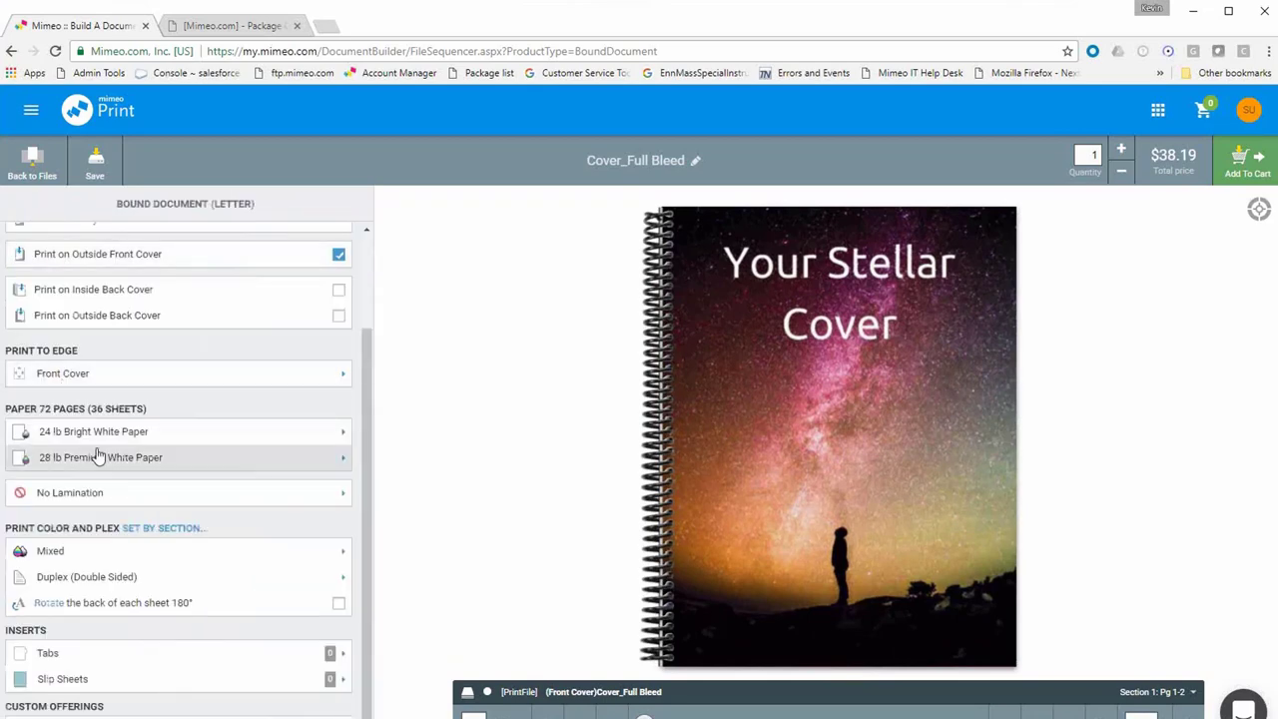
pyautogui.click(98, 457)
pyautogui.click(28, 205)
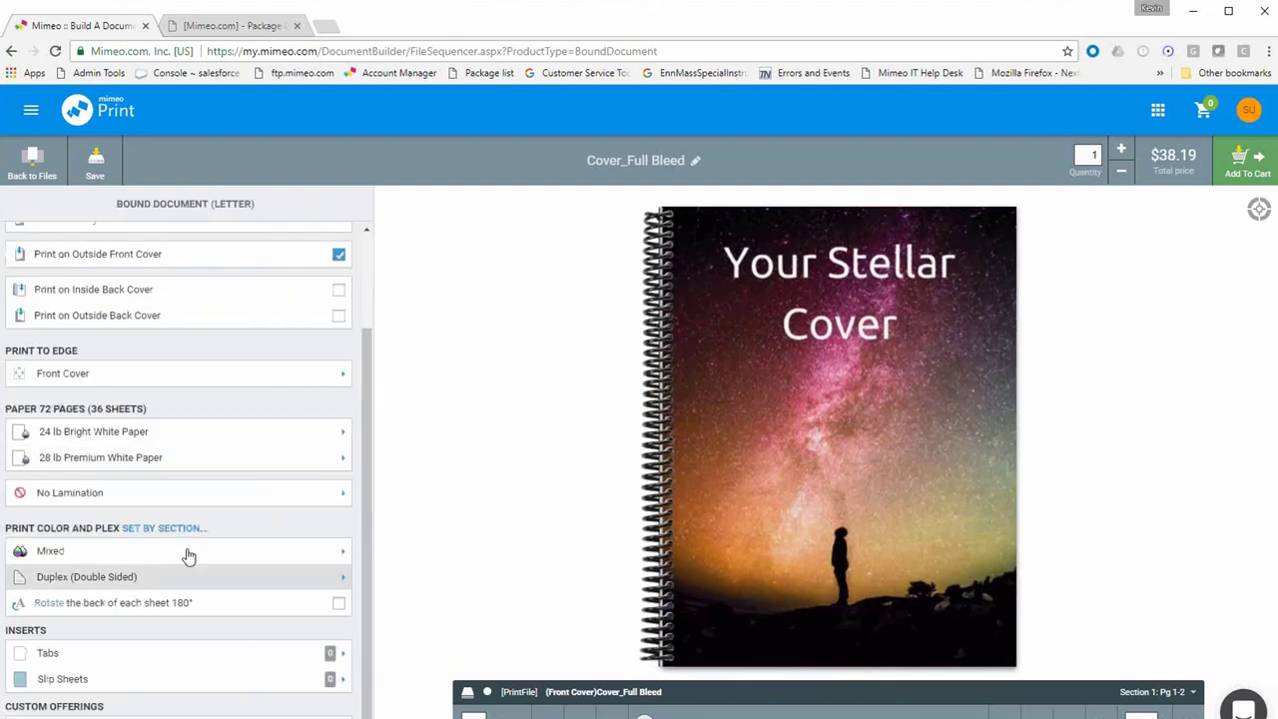
pyautogui.click(160, 577)
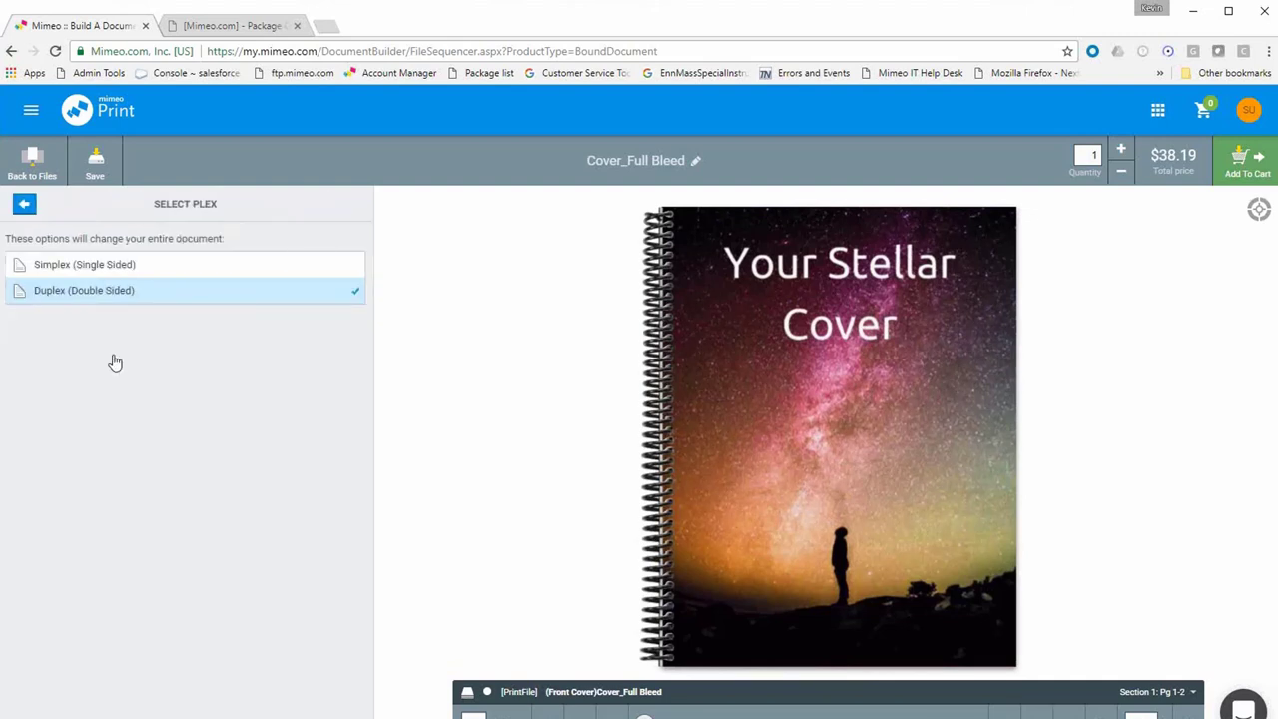
pyautogui.click(26, 206)
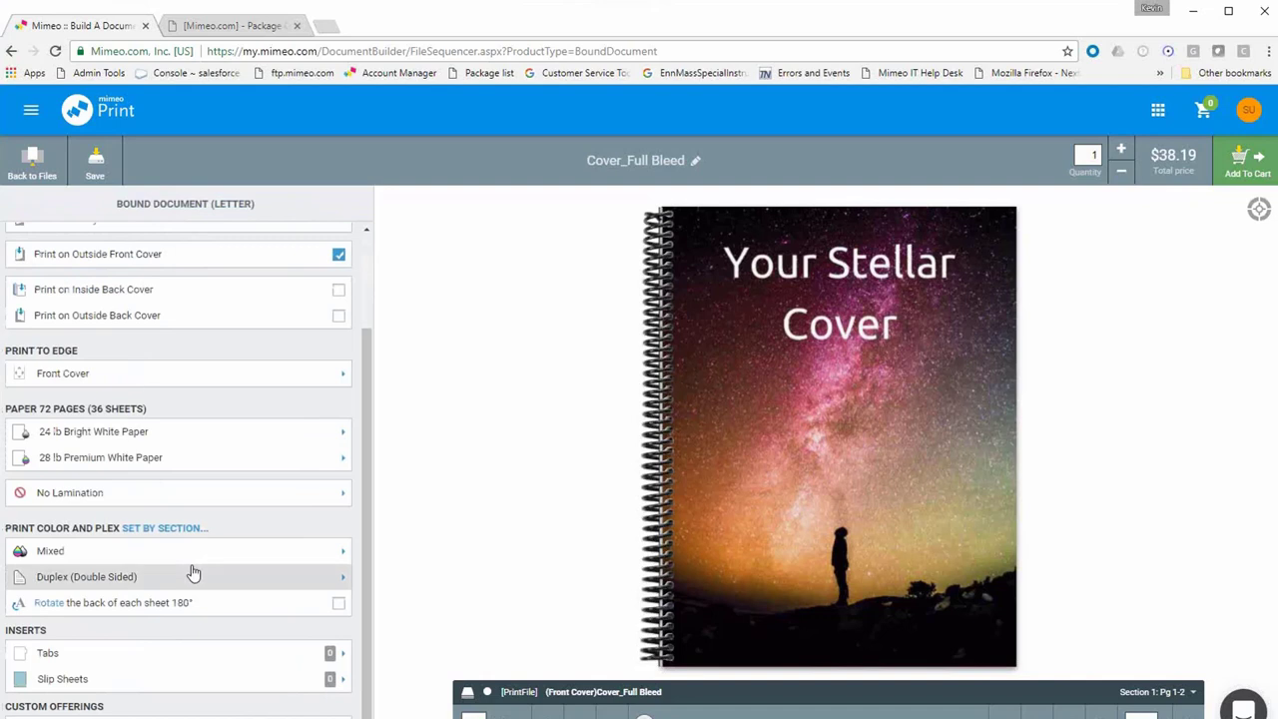
# Open the tab settings and page through the preview to the start of Section 2, Administrative Information.
pyautogui.click(143, 655)
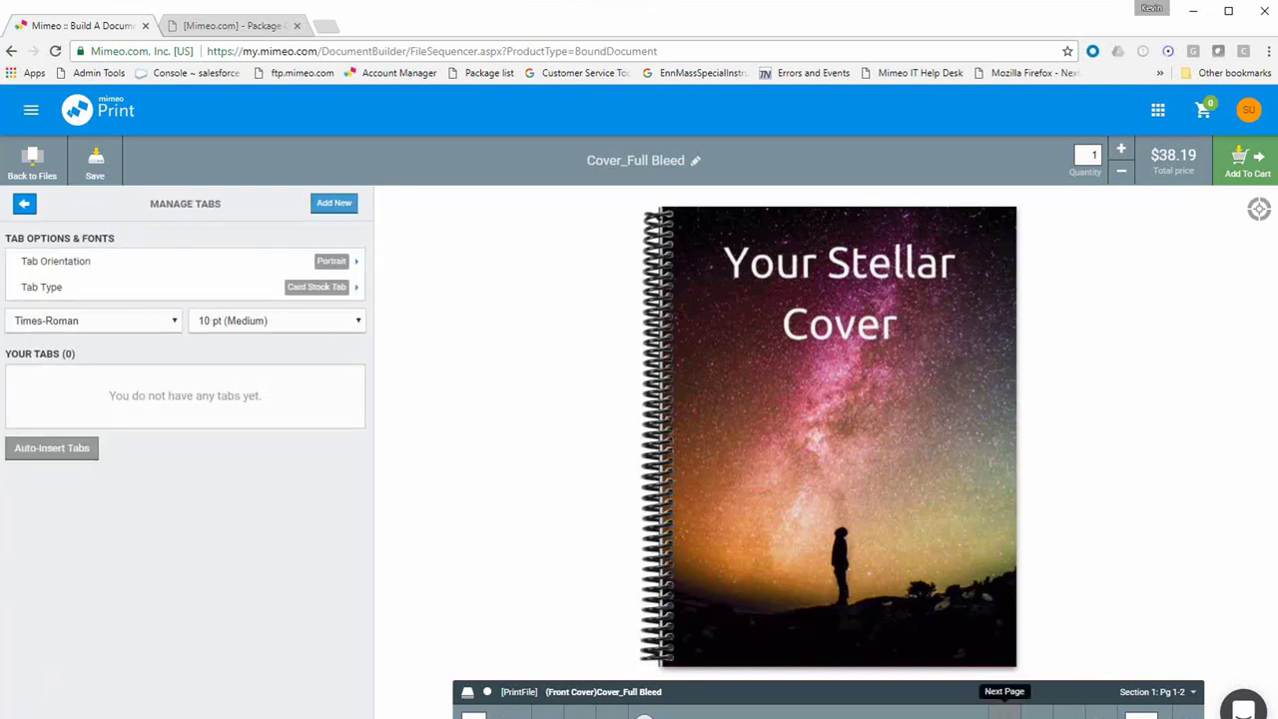
pyautogui.click(1004, 713)
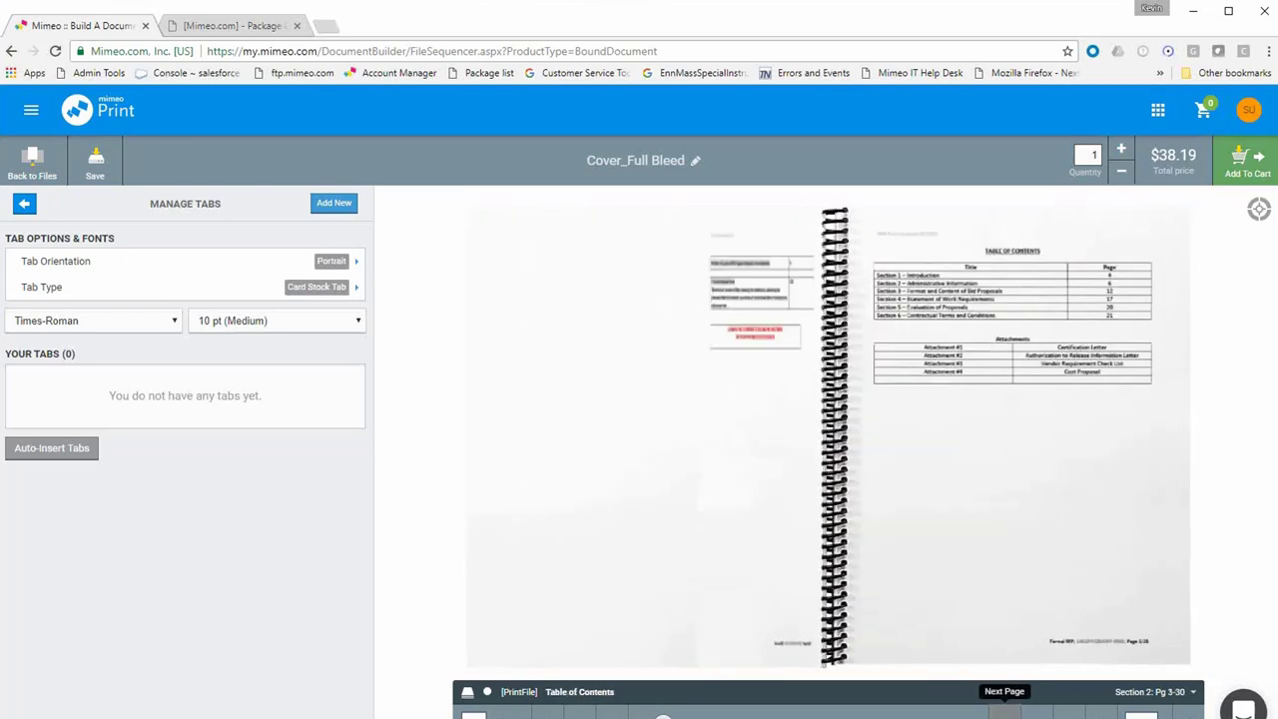
pyautogui.click(1004, 713)
pyautogui.click(1004, 713)
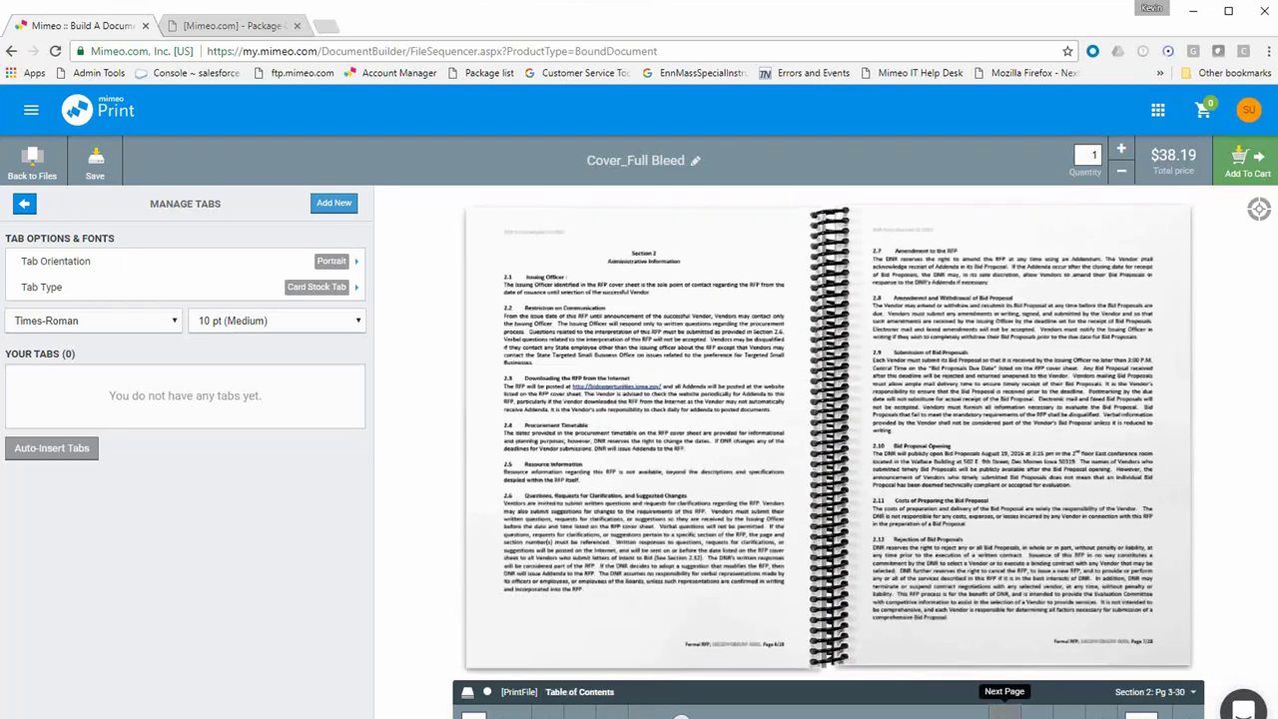
pyautogui.click(1004, 713)
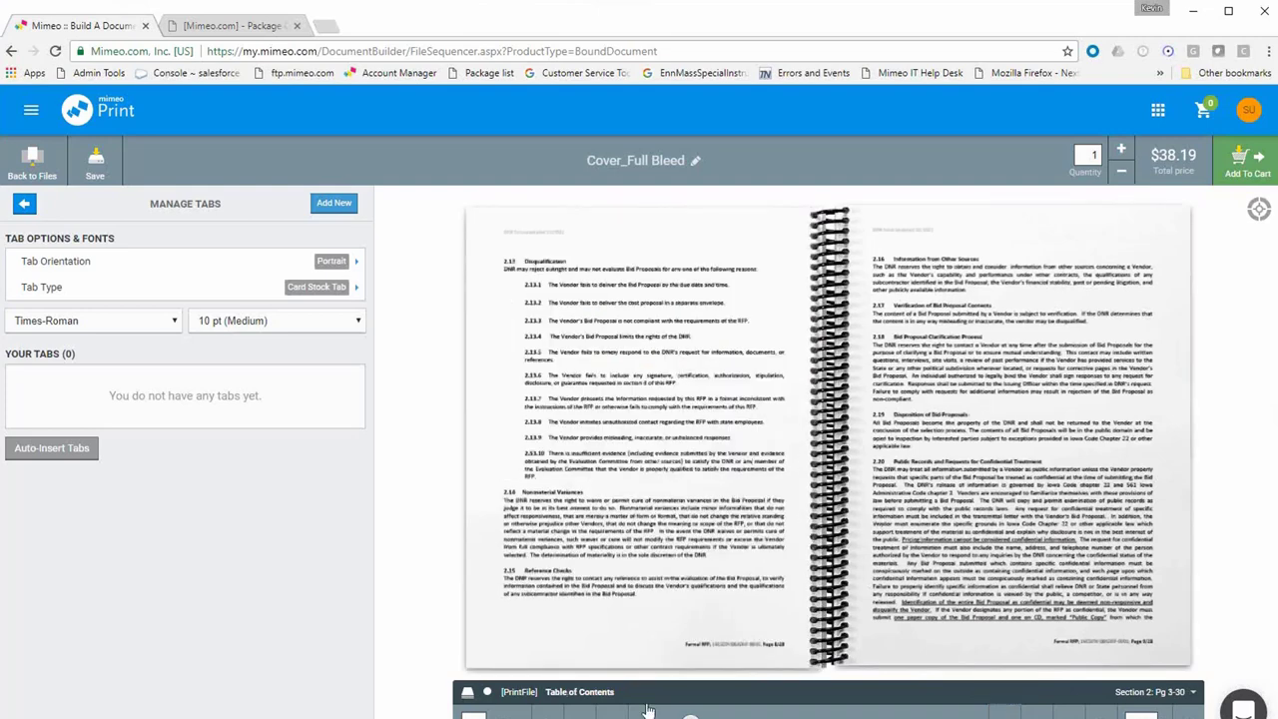
pyautogui.click(610, 711)
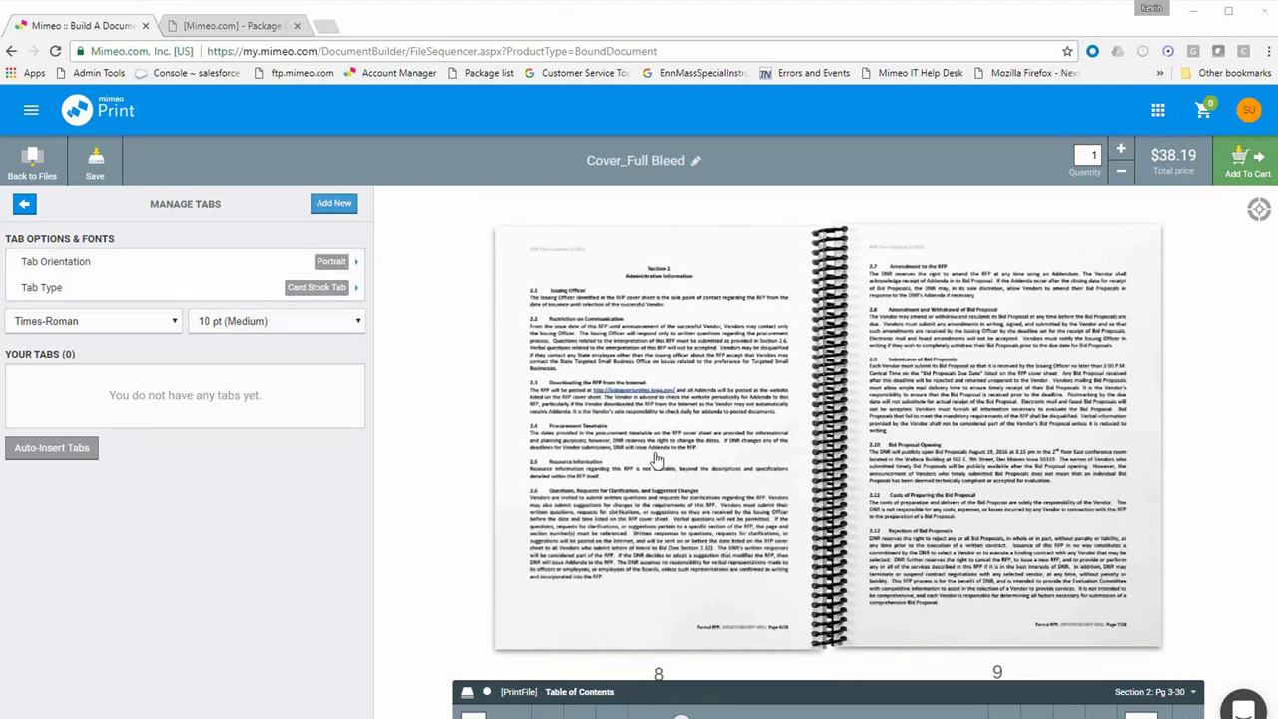
# Add a new tab with "Section 2" on its first text line and "Administrative Information" on its second.
pyautogui.click(334, 205)
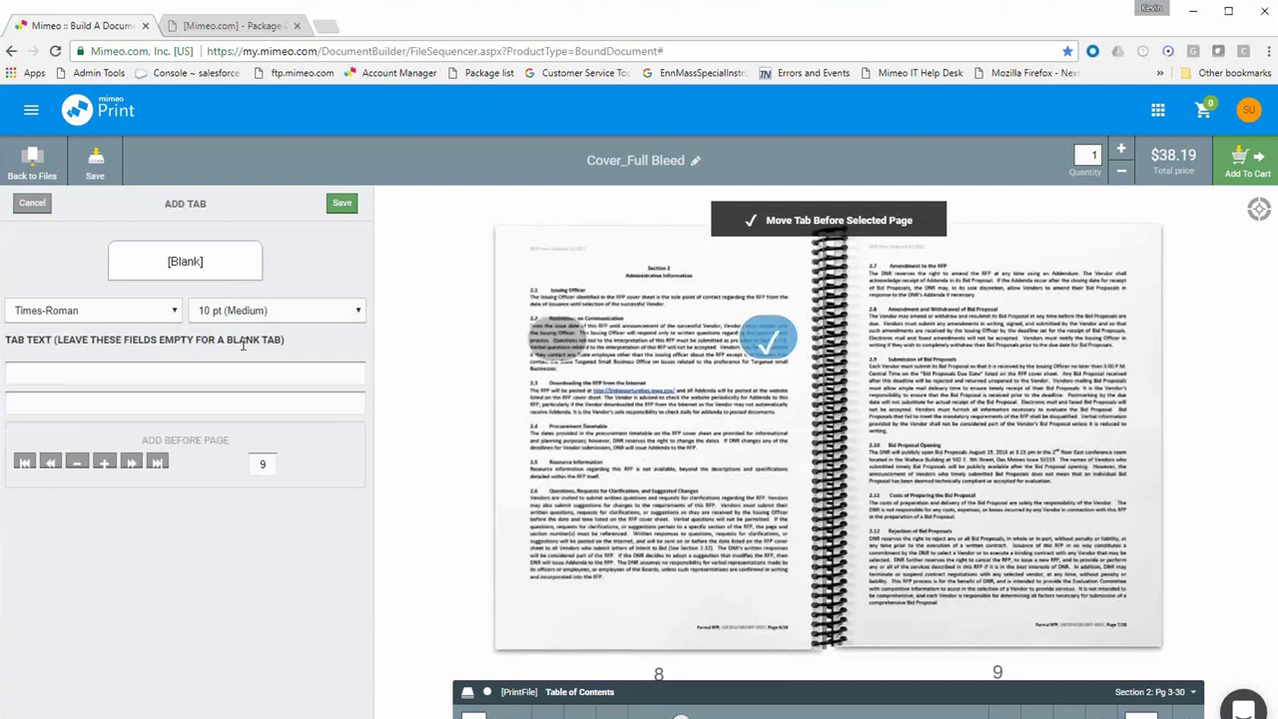
pyautogui.write('Section 2')
pyautogui.write('Adnibistra')
pyautogui.write('tive Infor')
pyautogui.write('mation')
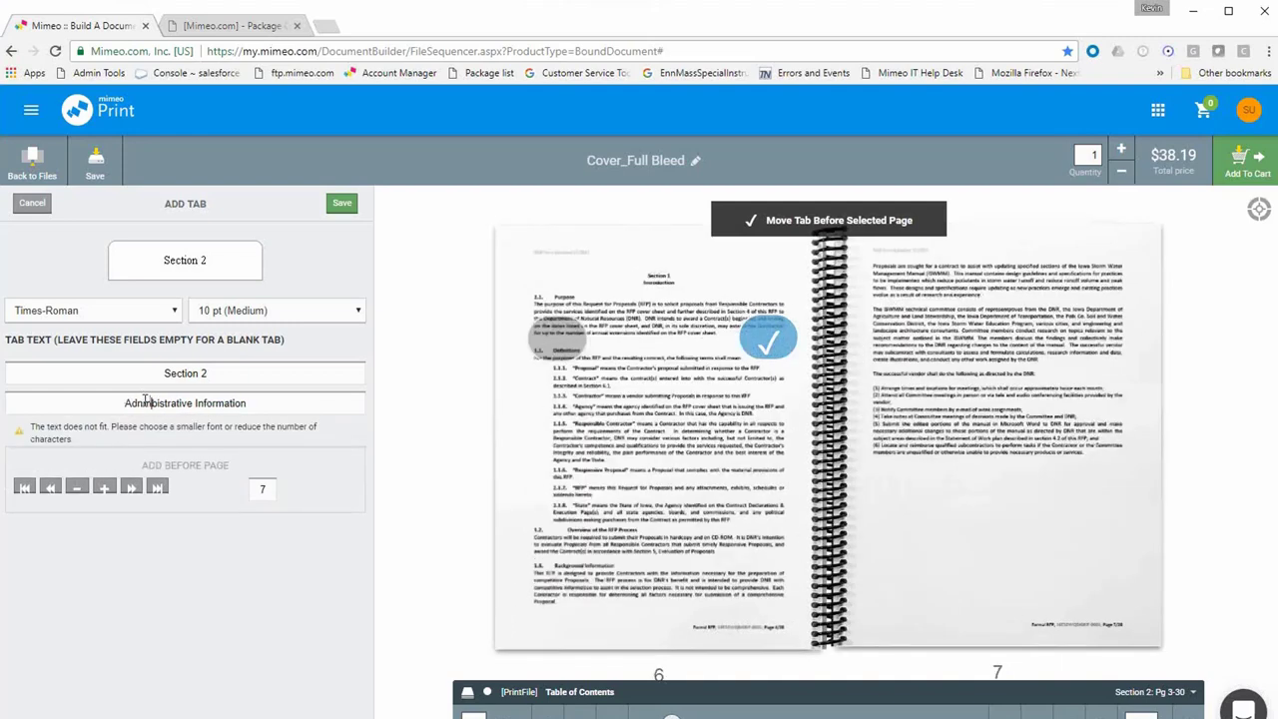
pyautogui.press('BackSpace')
pyautogui.press('BackSpace')
pyautogui.write('m')
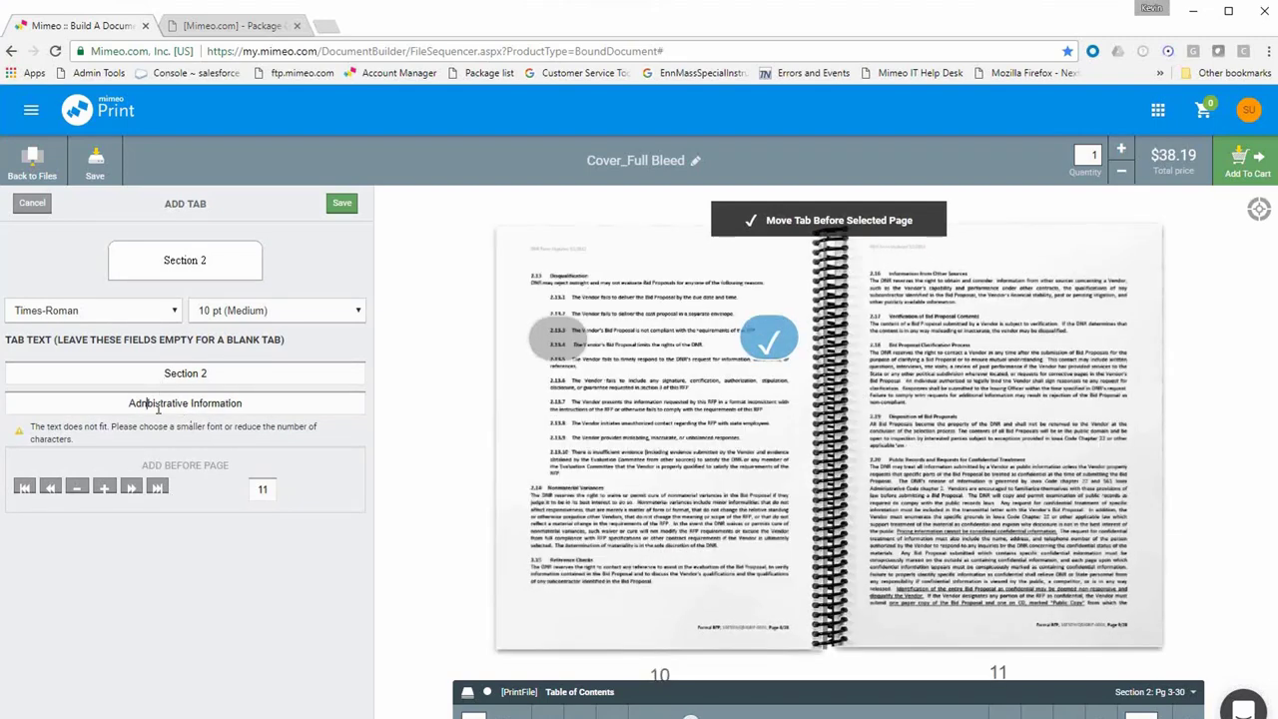
pyautogui.click(157, 403)
pyautogui.press('BackSpace')
pyautogui.press('BackSpace')
pyautogui.press('BackSpace')
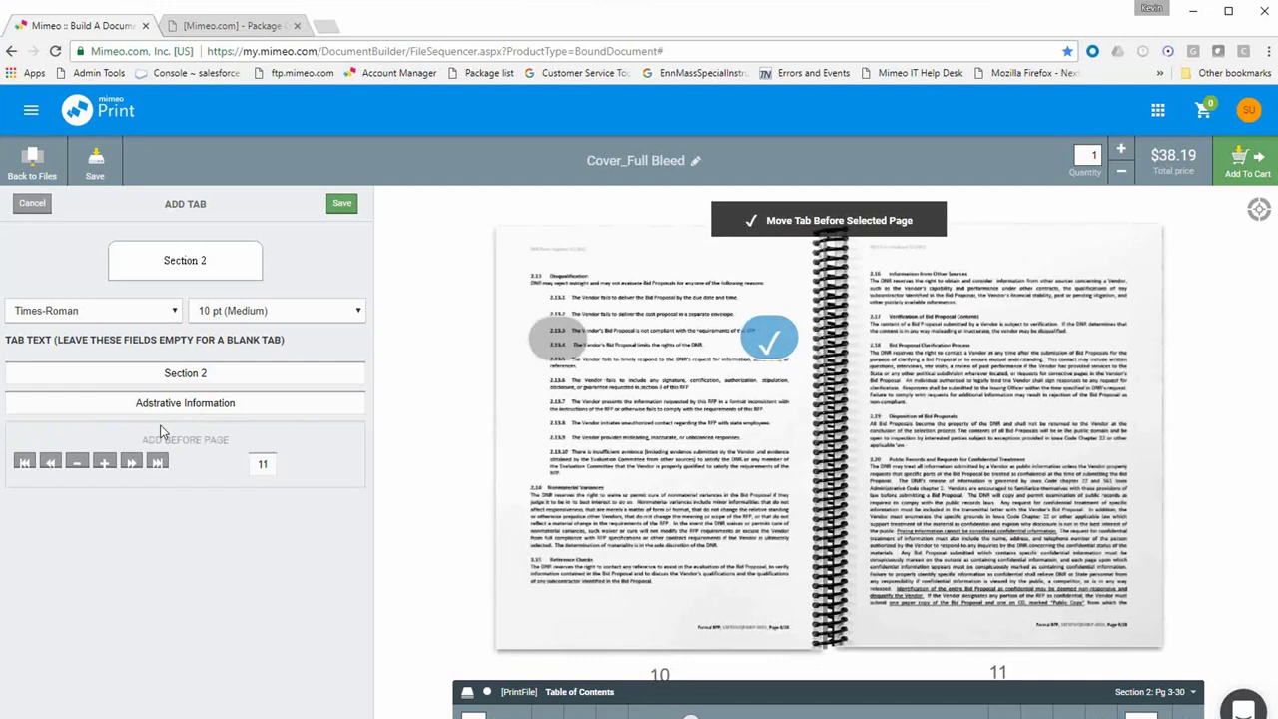
pyautogui.write('mini')
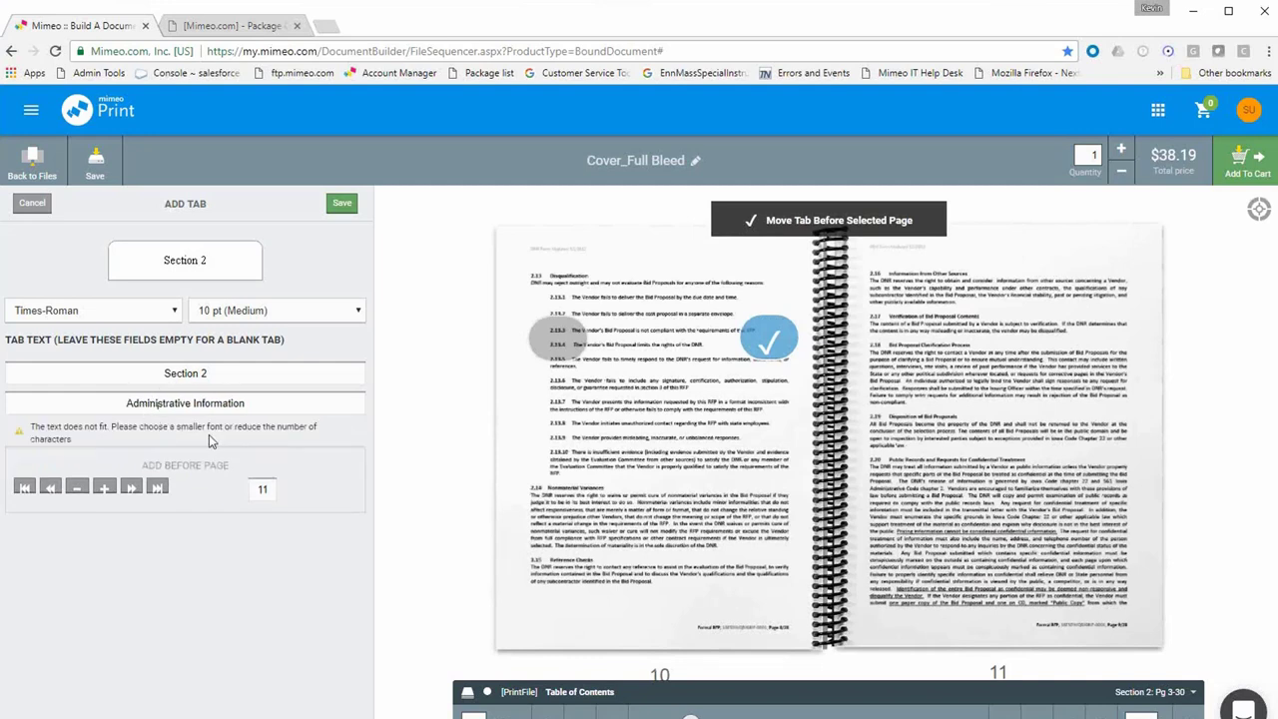
# Shorten the second line of the Section 2 tab to "Administrative Info" so the text fits.
pyautogui.click(261, 405)
pyautogui.tripleClick(40, 427)
pyautogui.click(302, 404)
pyautogui.press('BackSpace')
pyautogui.press('BackSpace')
pyautogui.press('BackSpace')
pyautogui.press('BackSpace')
pyautogui.press('BackSpace')
pyautogui.press('BackSpace')
pyautogui.press('BackSpace')
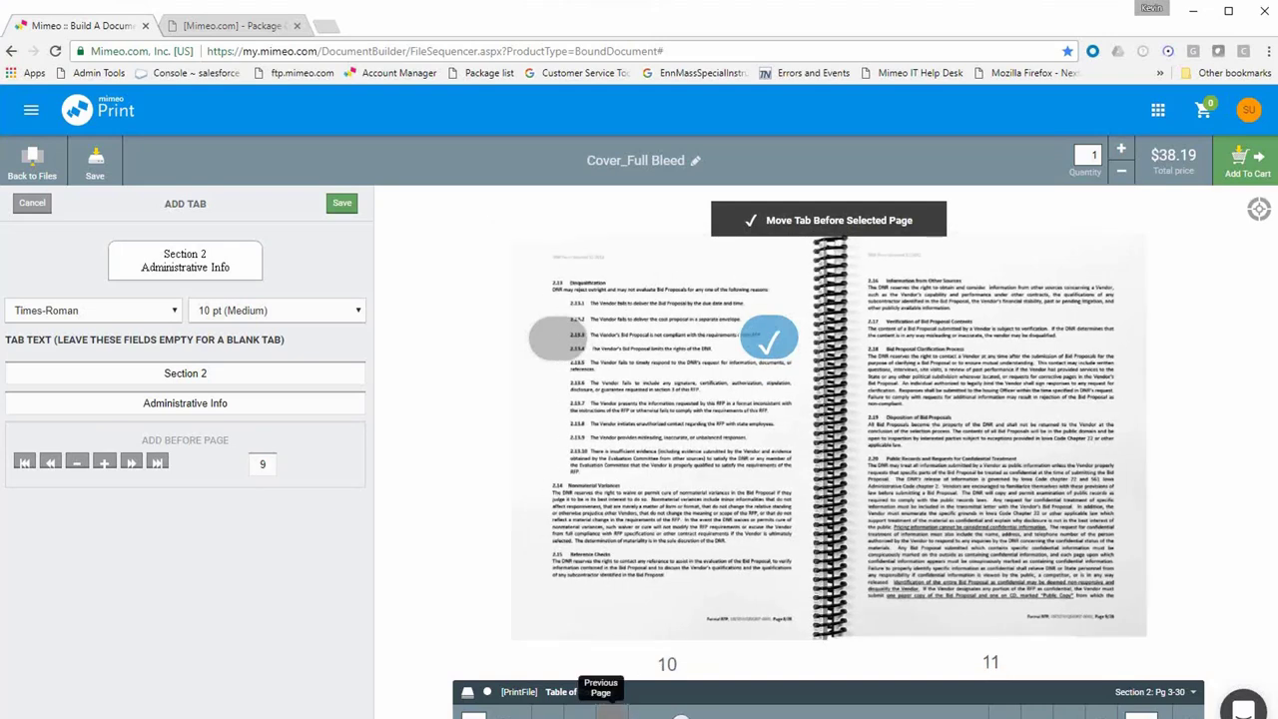
# Place the Section 2 tab before page 8 and save it.
pyautogui.click(612, 712)
pyautogui.doubleClick(256, 463)
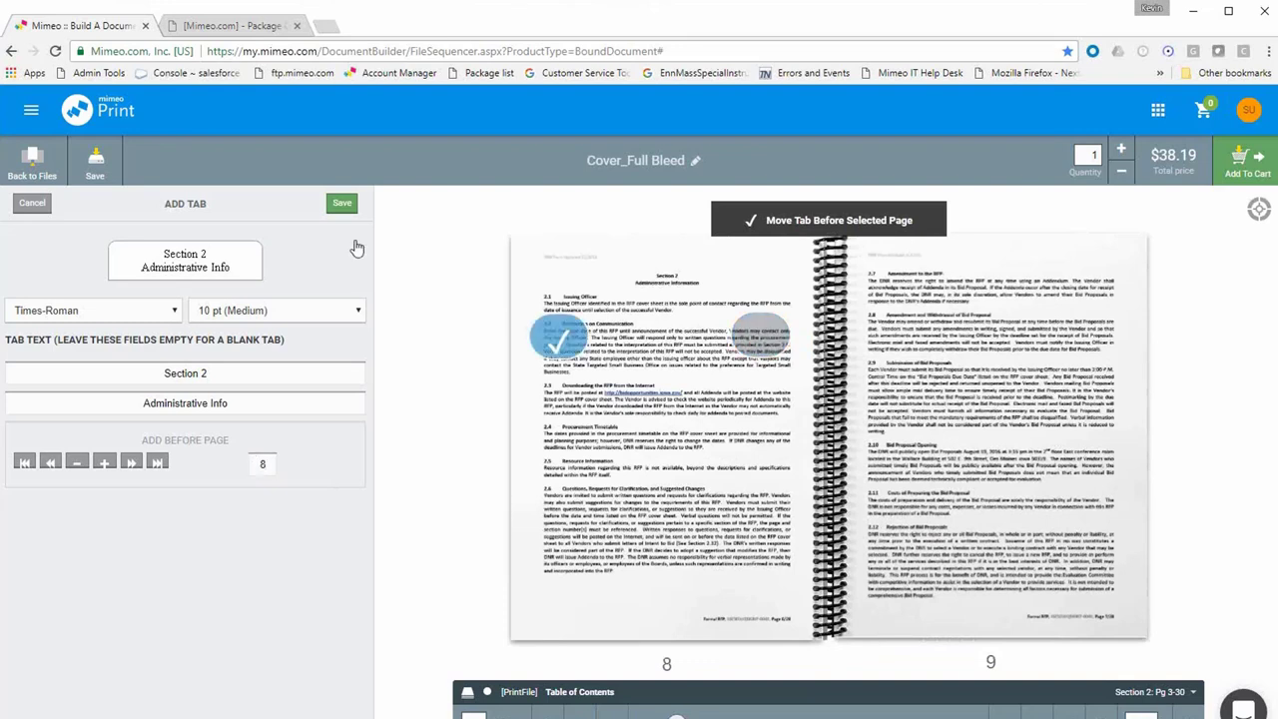
pyautogui.click(337, 206)
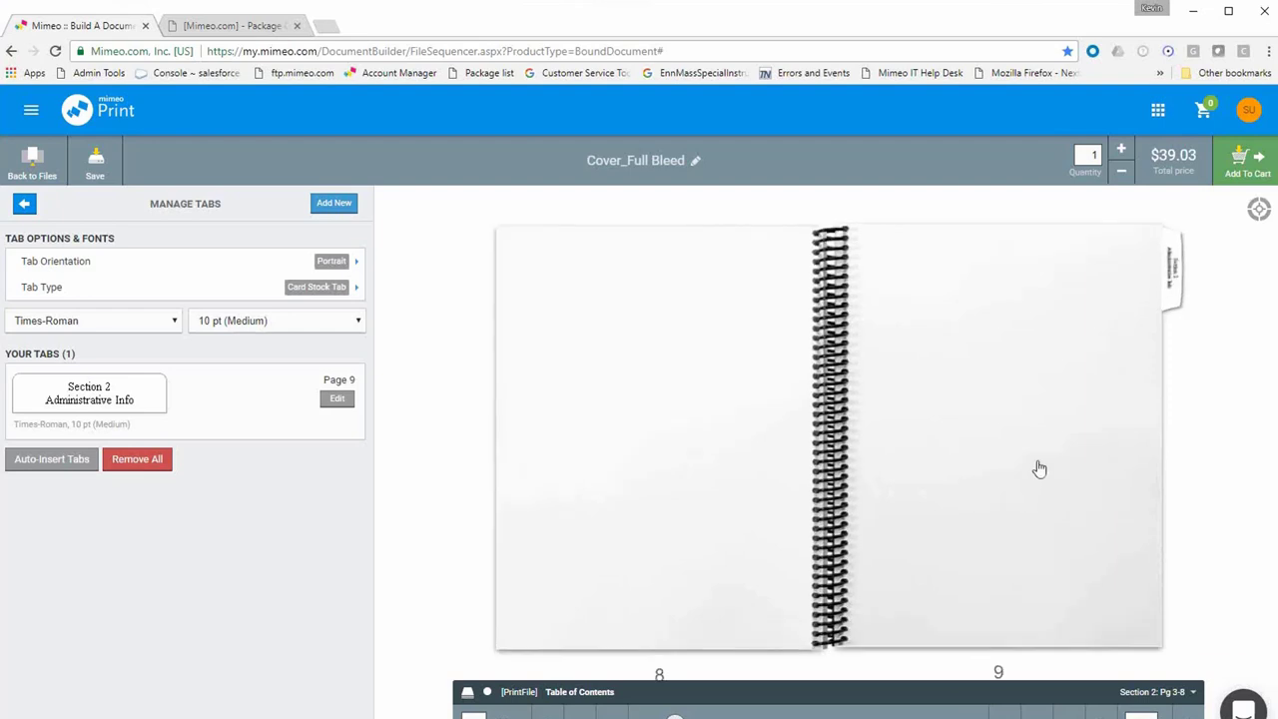
# Examine the Section 2 tab up close in the preview and view the page that follows it.
pyautogui.scroll(3, 1028, 503)
pyautogui.moveTo(1003, 489); pyautogui.dragTo(893, 528)
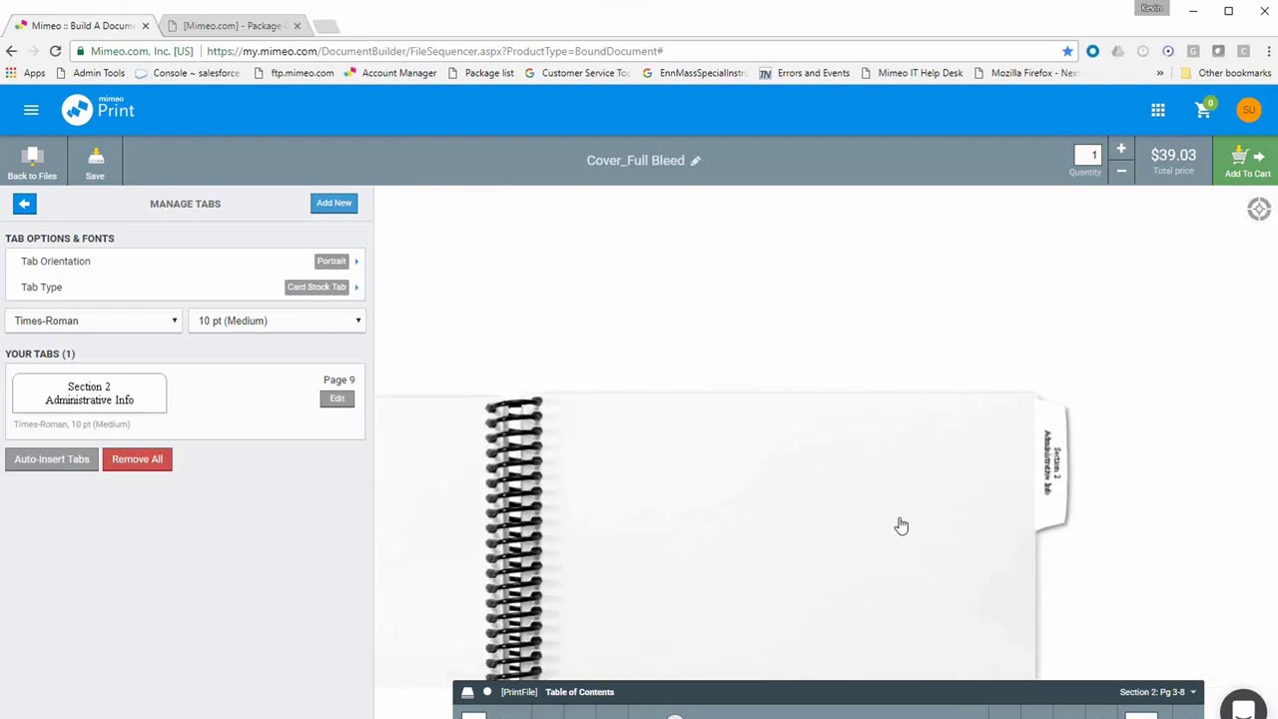
pyautogui.scroll(-3, 897, 529)
pyautogui.moveTo(896, 530); pyautogui.dragTo(956, 347)
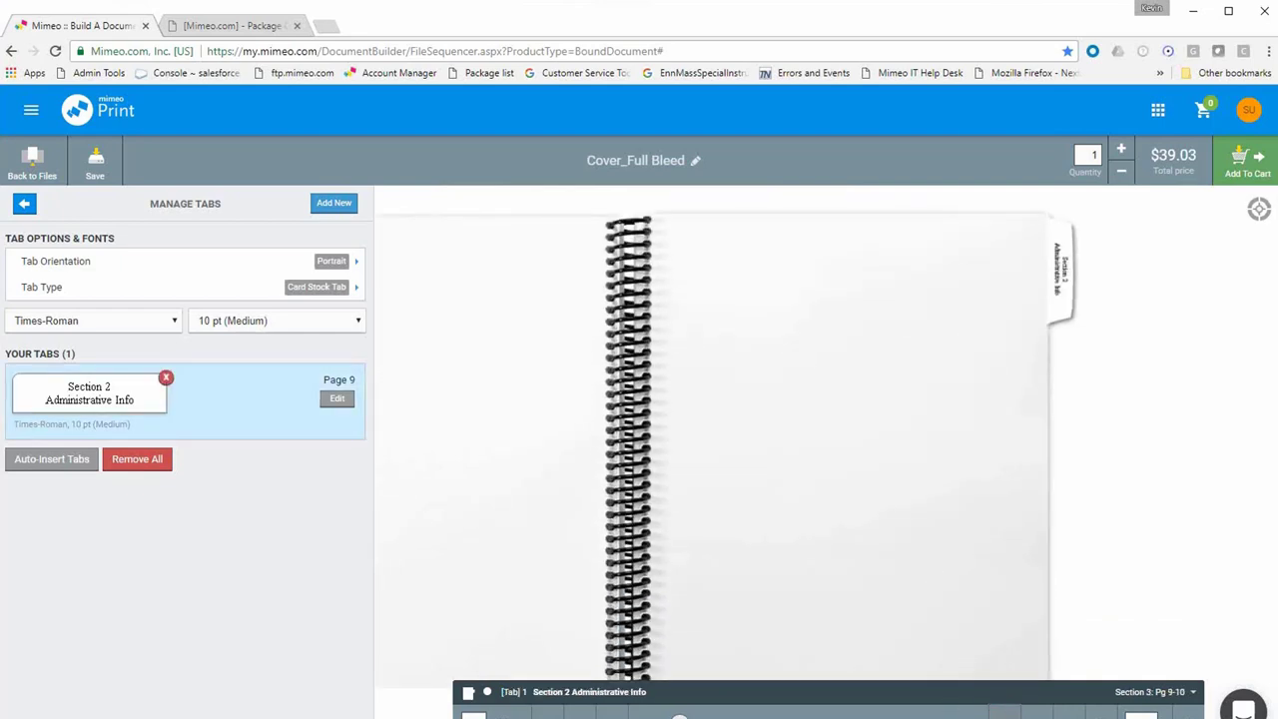
pyautogui.click(1005, 713)
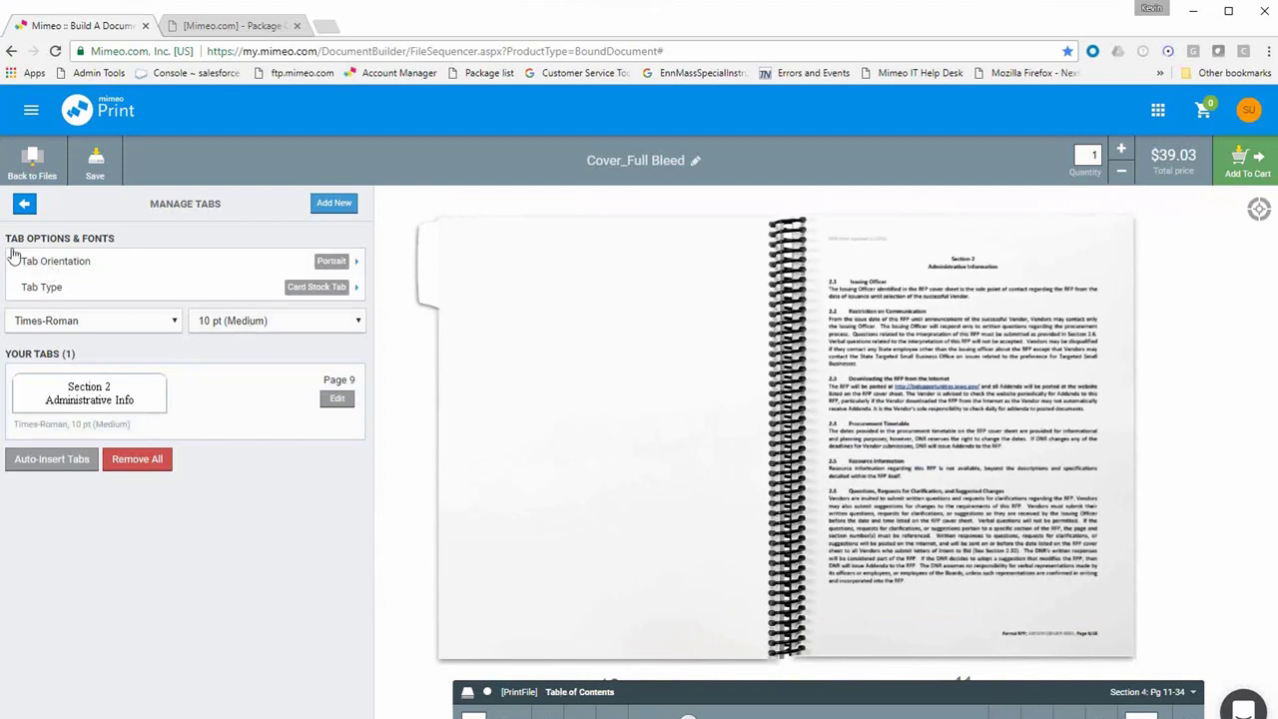
# Remove all existing tabs, auto-insert tabs between the print files labelled with the file names, and inspect them on the preview.
pyautogui.click(138, 459)
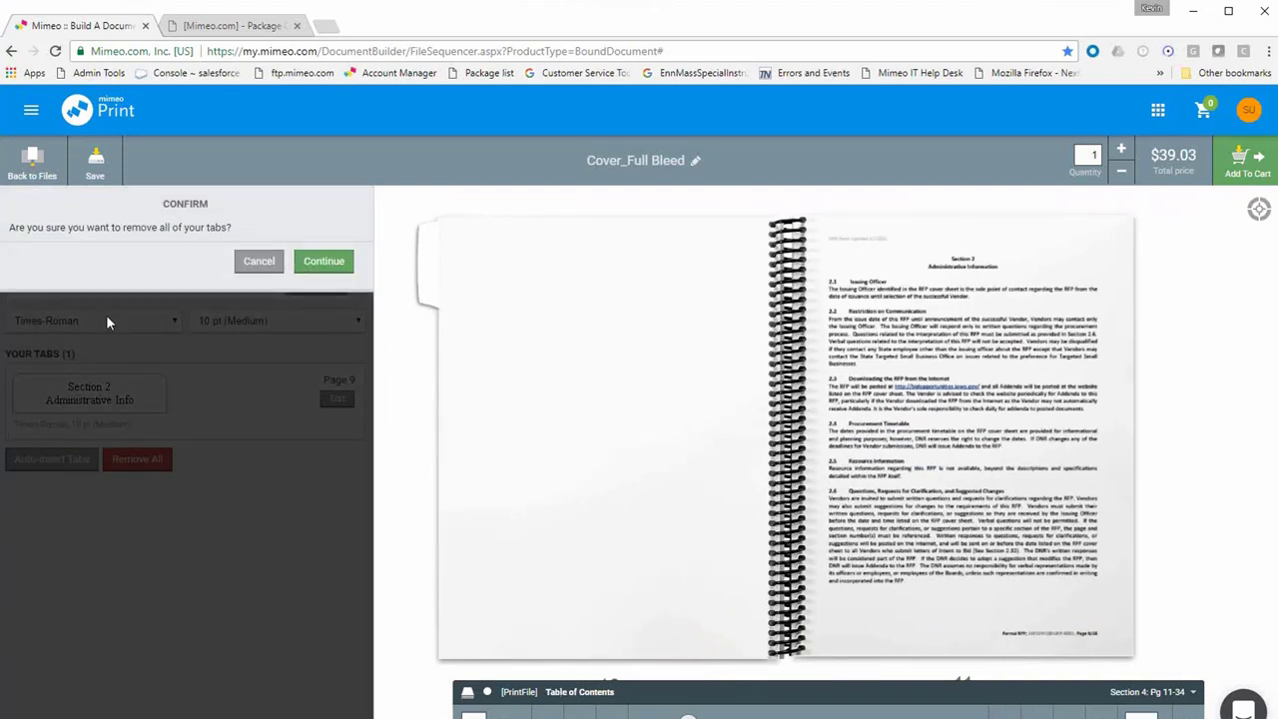
pyautogui.click(313, 264)
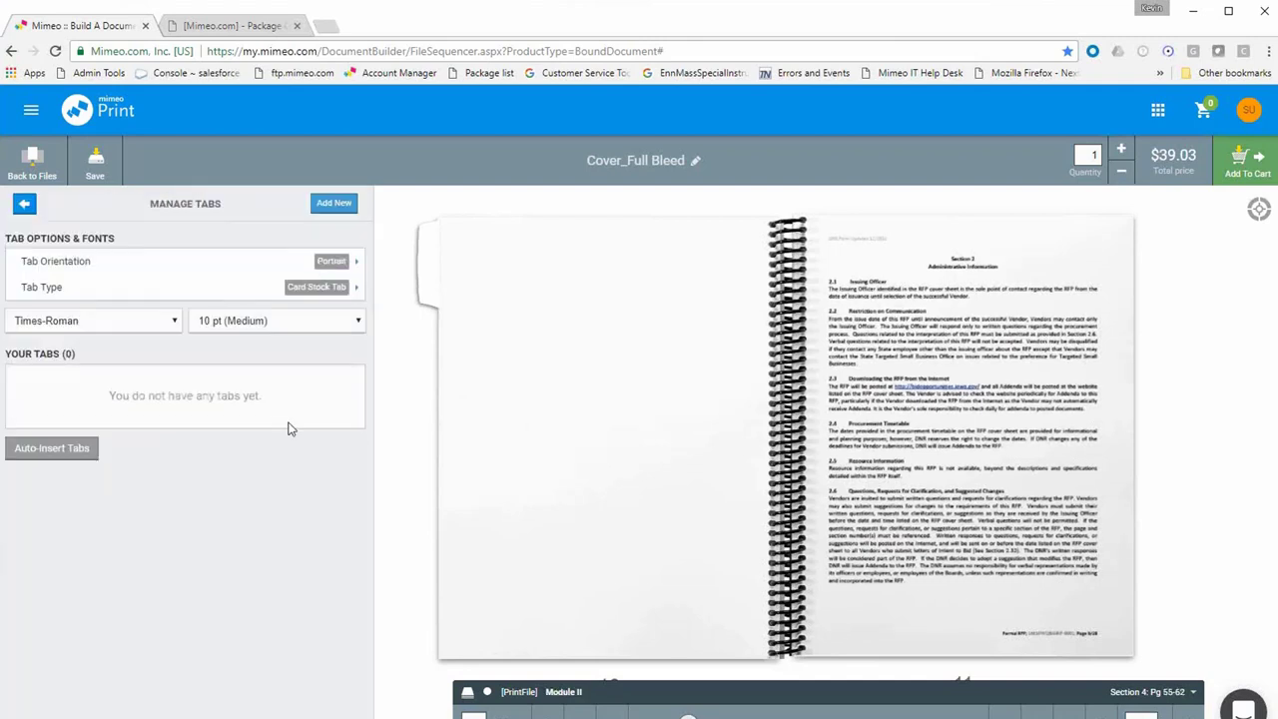
pyautogui.click(45, 457)
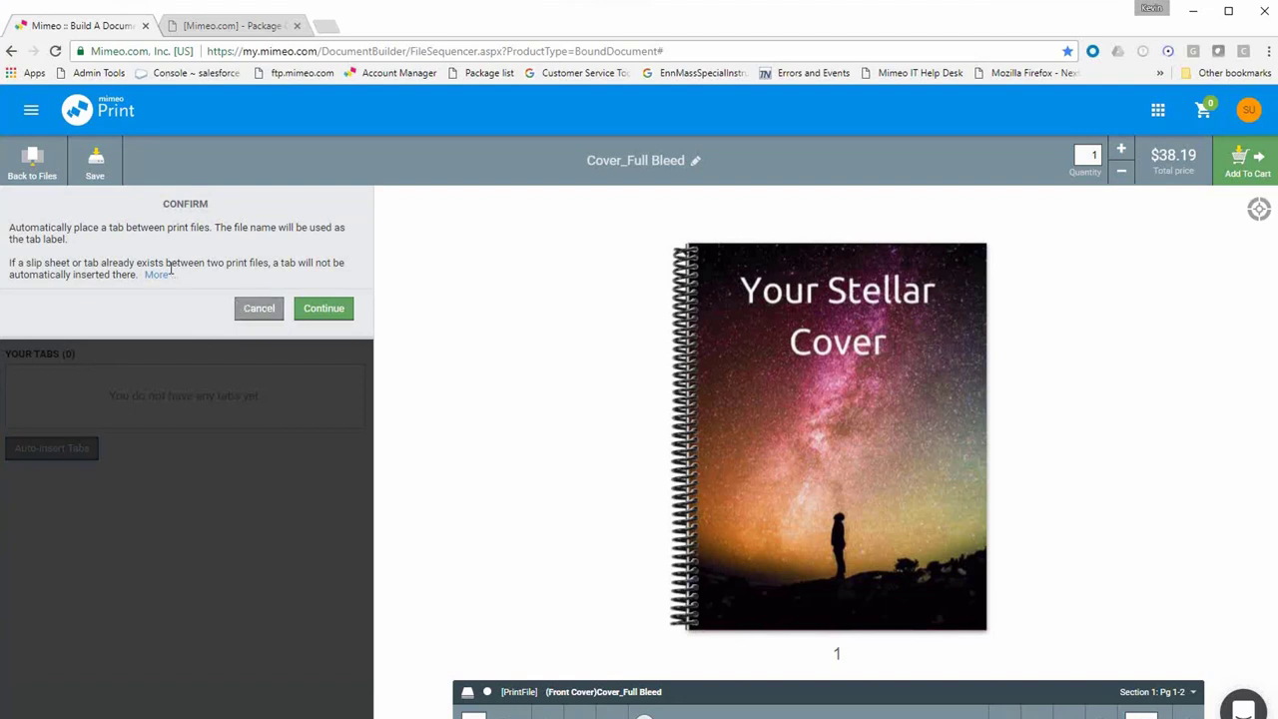
pyautogui.click(313, 309)
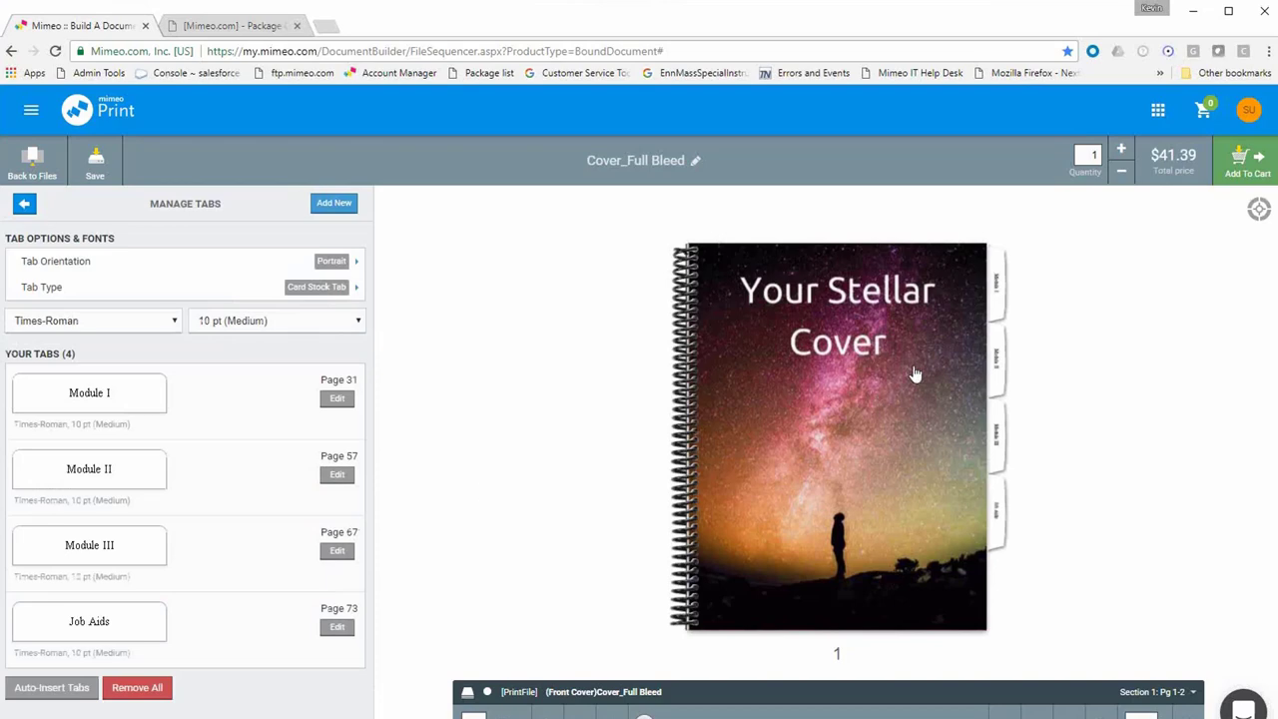
pyautogui.scroll(4, 836, 416)
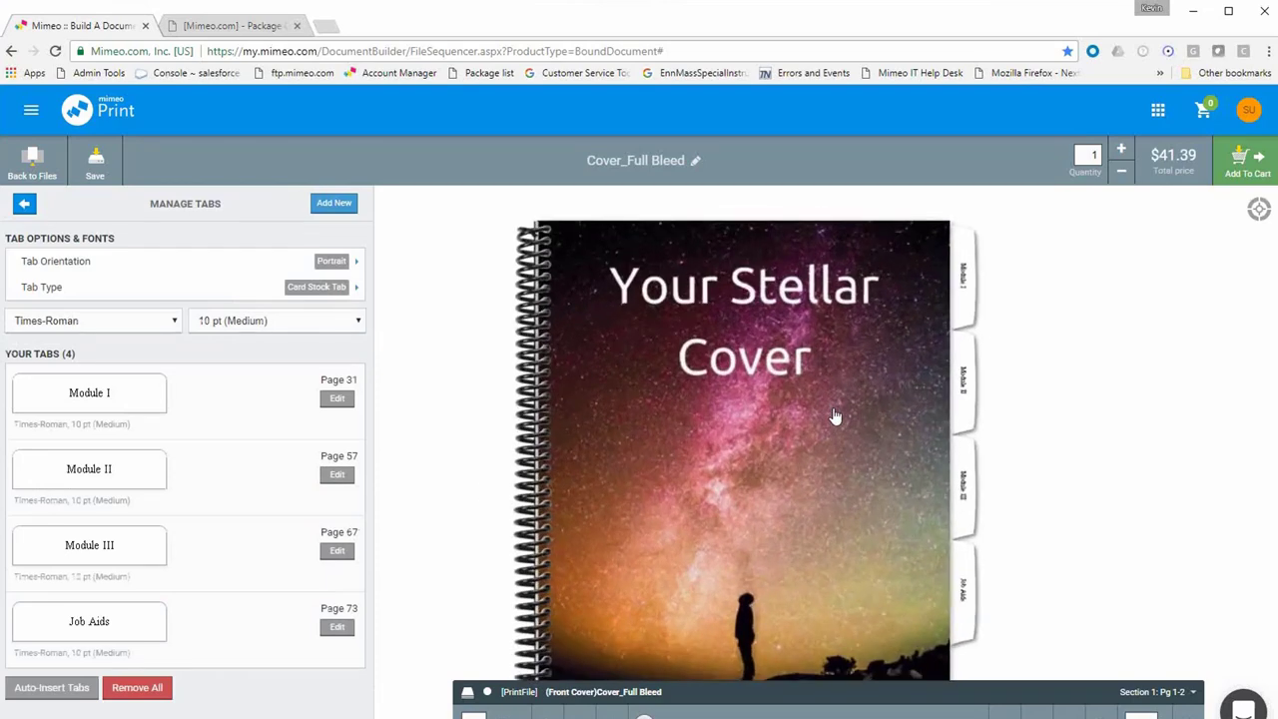
pyautogui.scroll(-4, 836, 416)
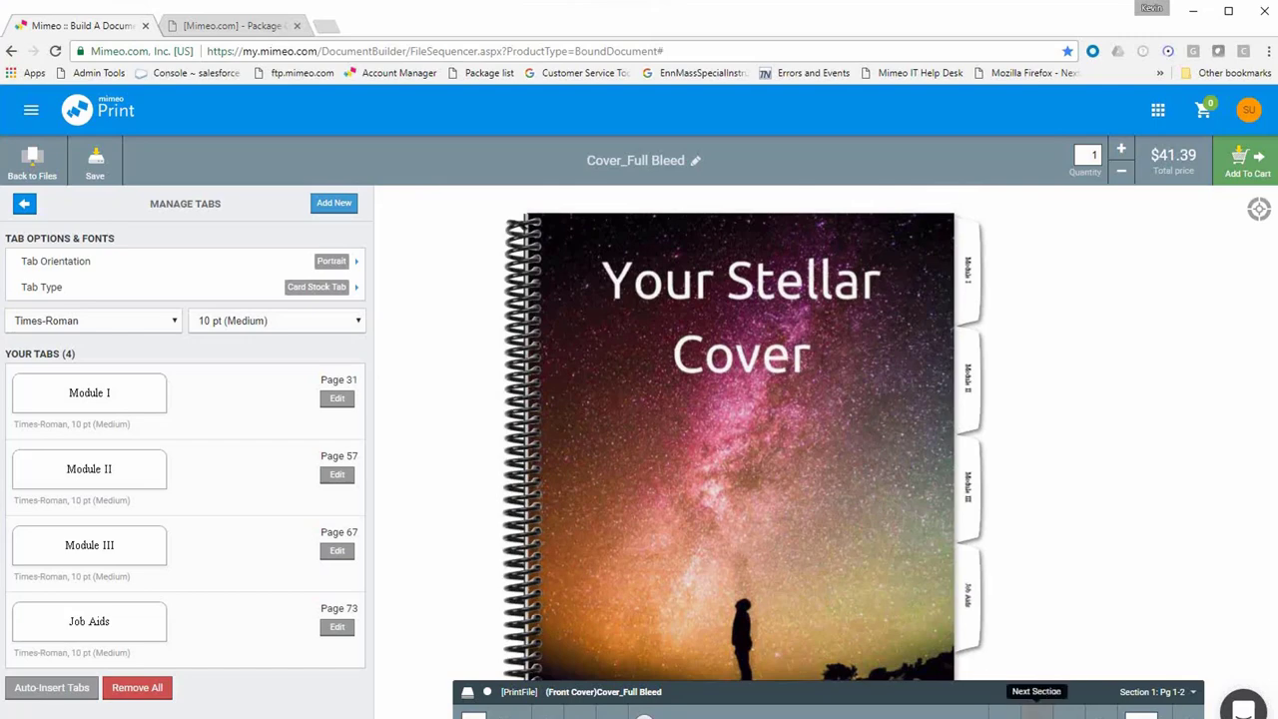
# Page through the document preview section by section to check each tab's placement, and return to the front cover.
pyautogui.click(1040, 711)
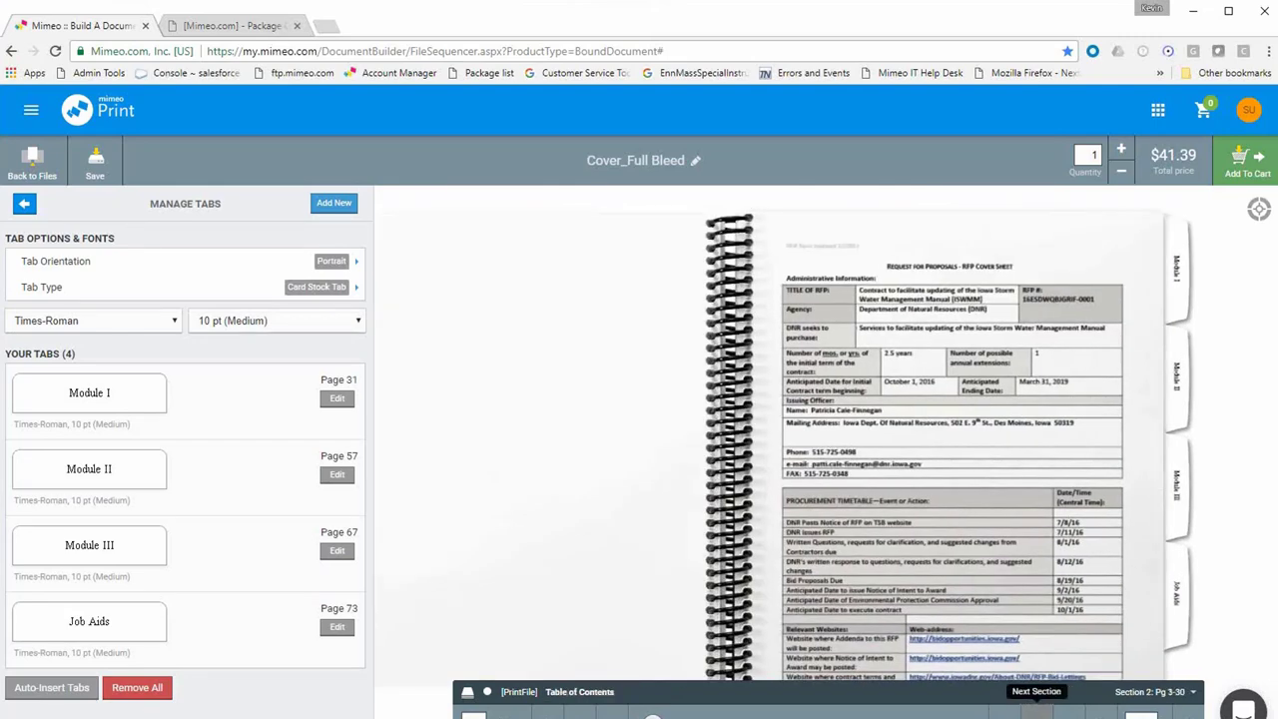
pyautogui.click(1039, 711)
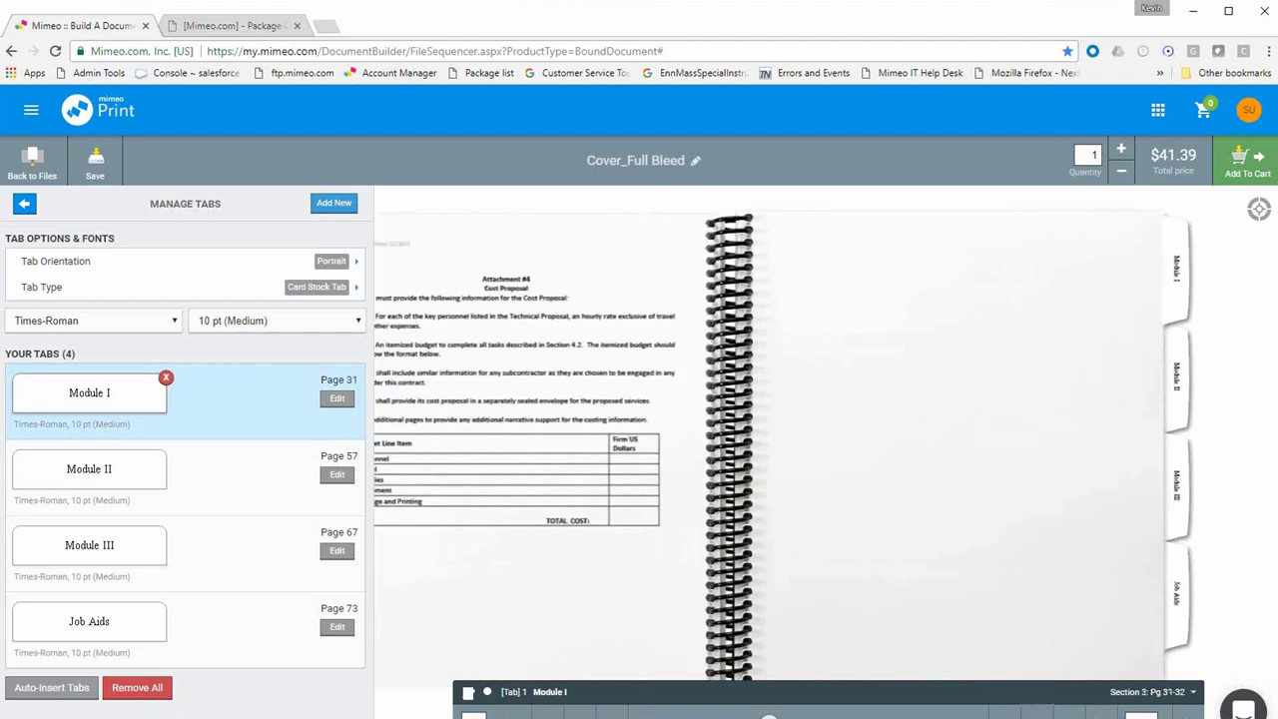
pyautogui.click(1039, 711)
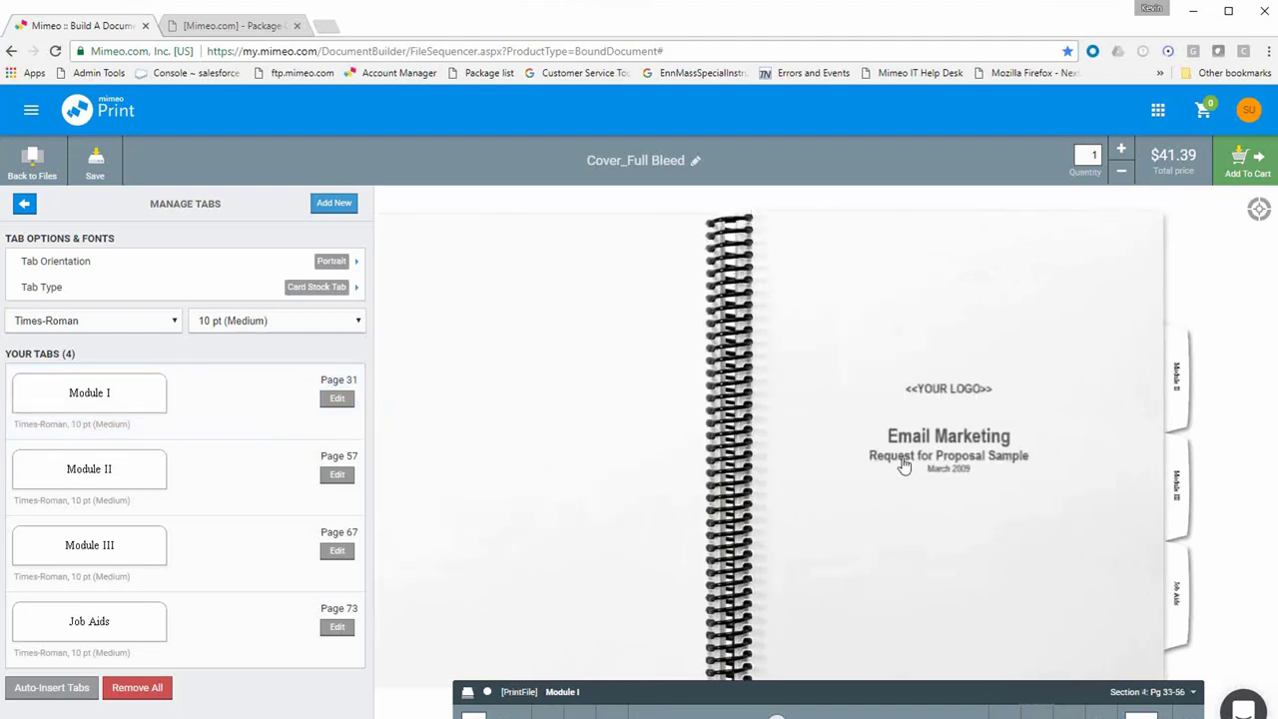
pyautogui.click(1038, 713)
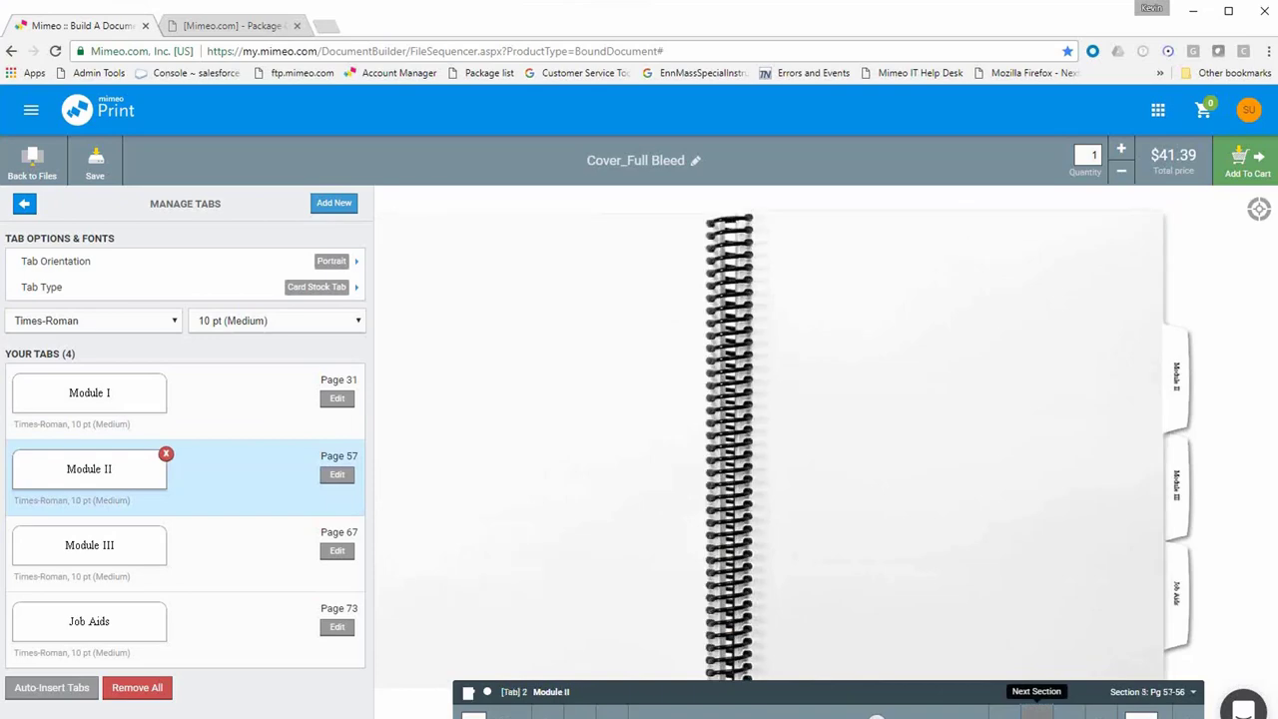
pyautogui.click(1038, 713)
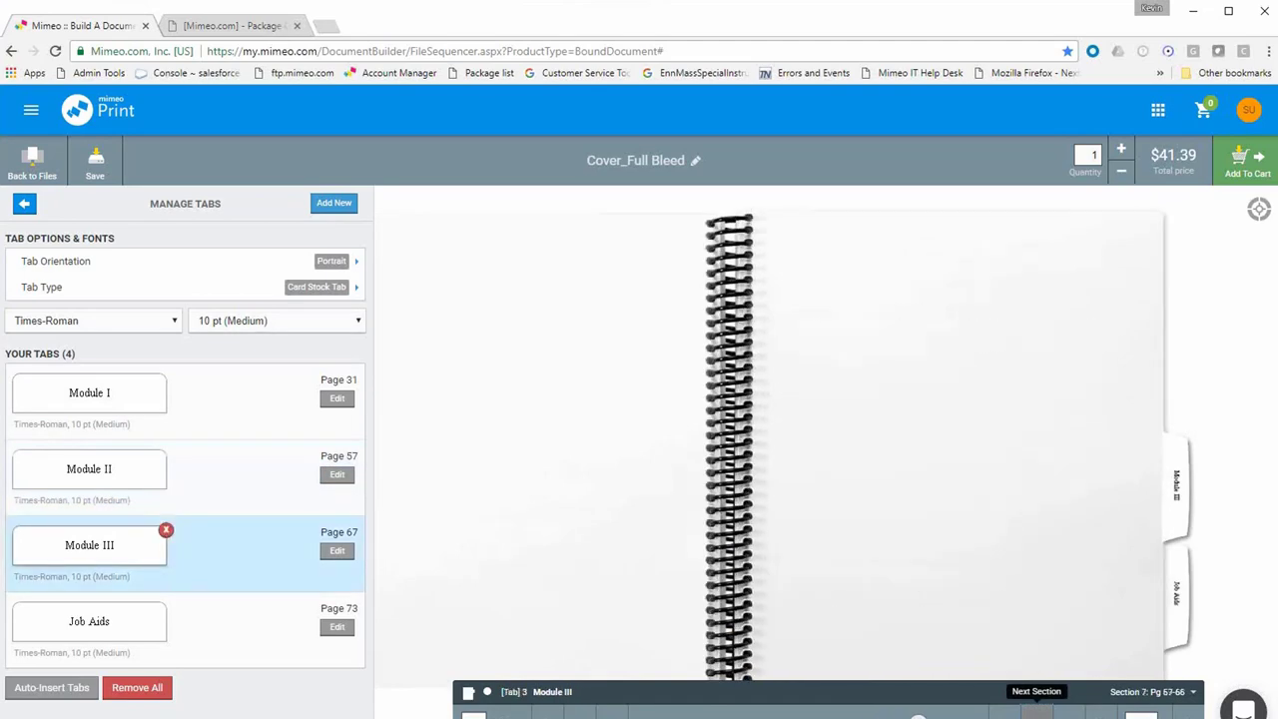
pyautogui.click(1039, 713)
pyautogui.click(1038, 713)
pyautogui.click(1039, 713)
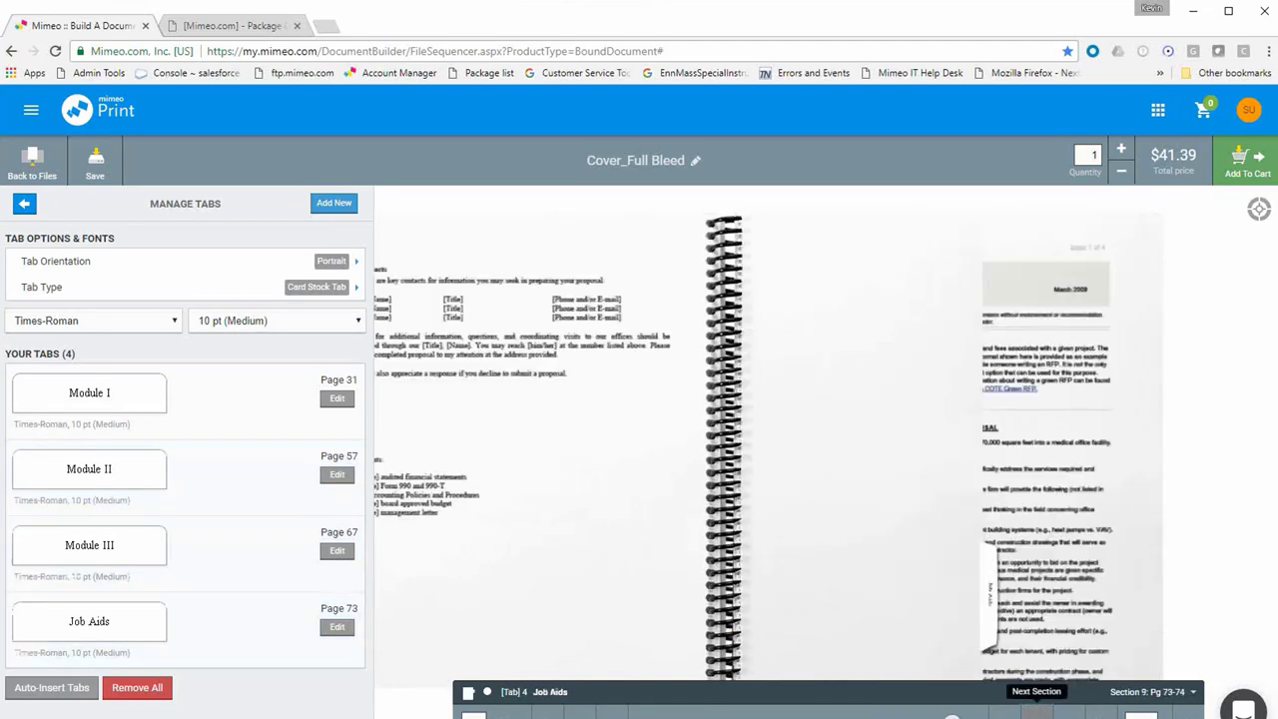
pyautogui.click(1039, 713)
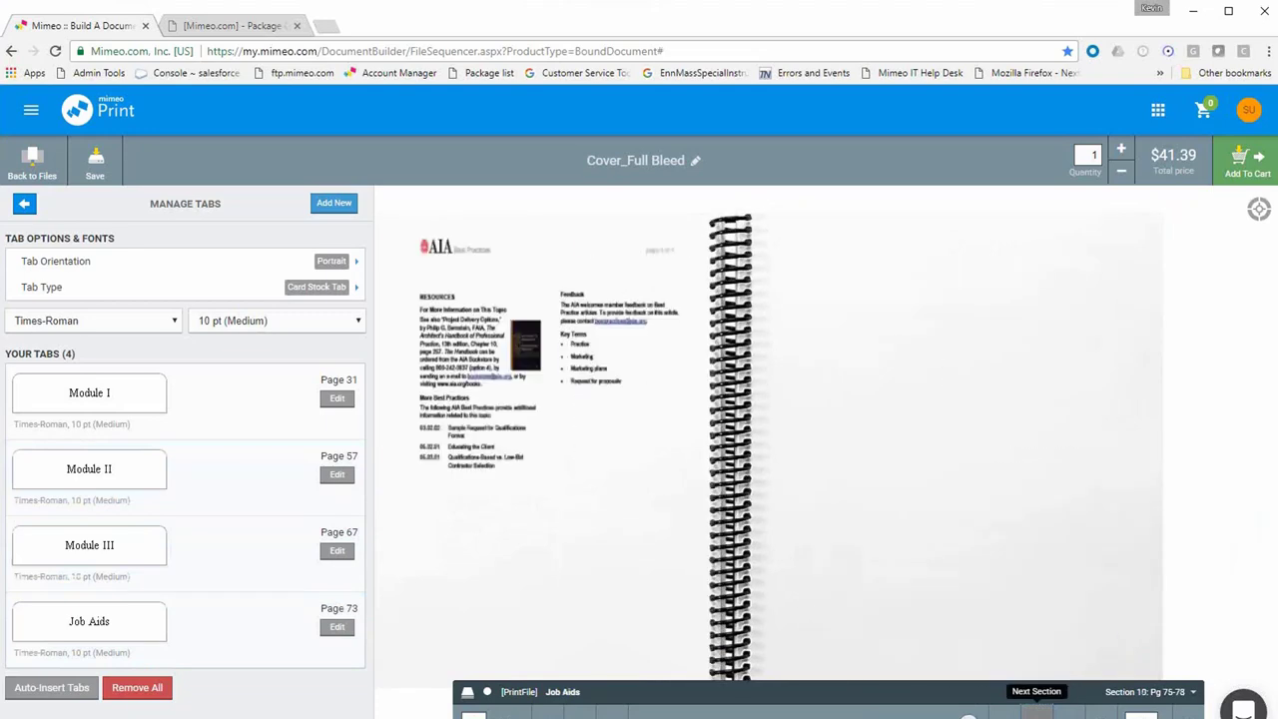
pyautogui.click(547, 713)
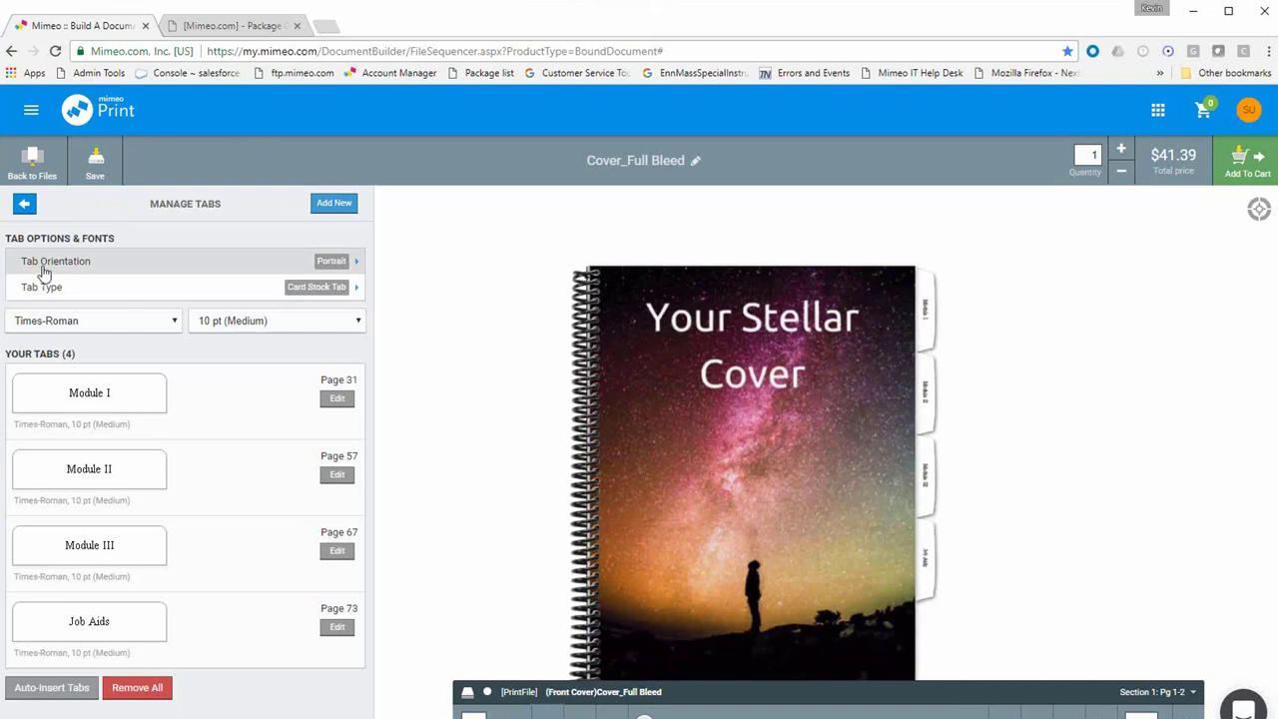
# Review the available tab orientations, tab types, fonts and font sizes, and return to the bound document options.
pyautogui.click(359, 269)
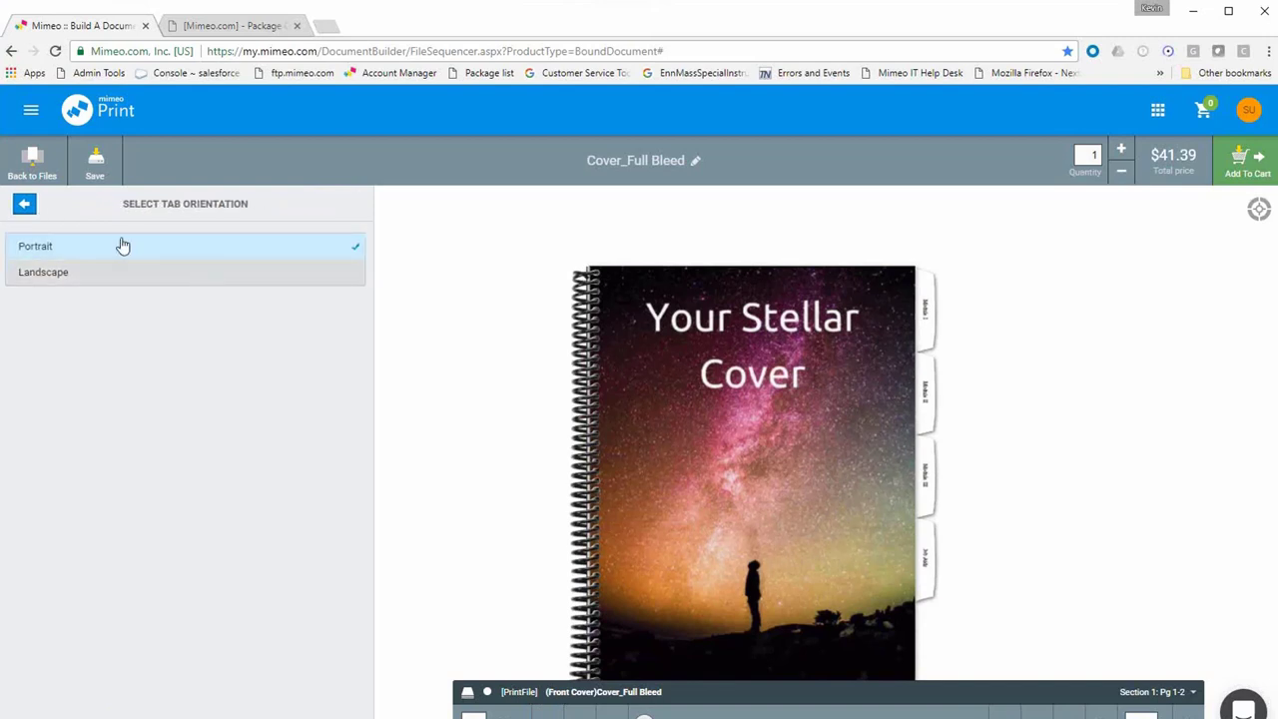
pyautogui.click(24, 203)
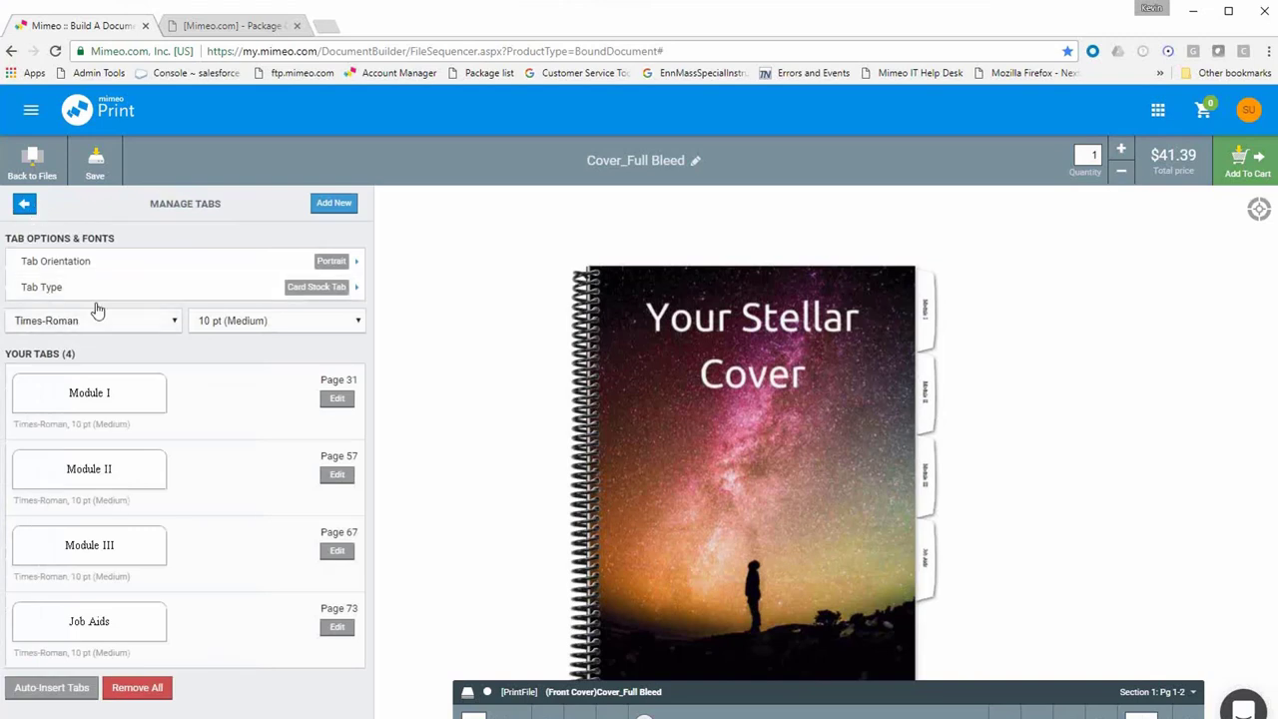
pyautogui.click(234, 288)
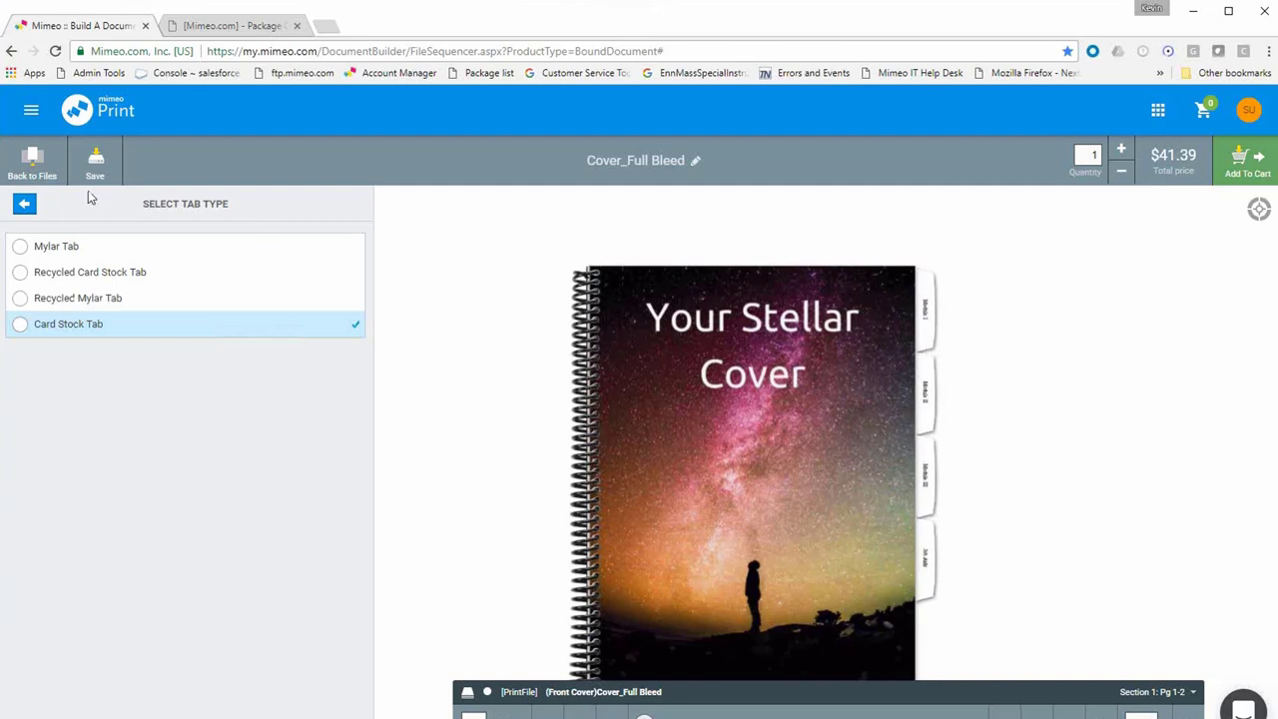
pyautogui.click(24, 204)
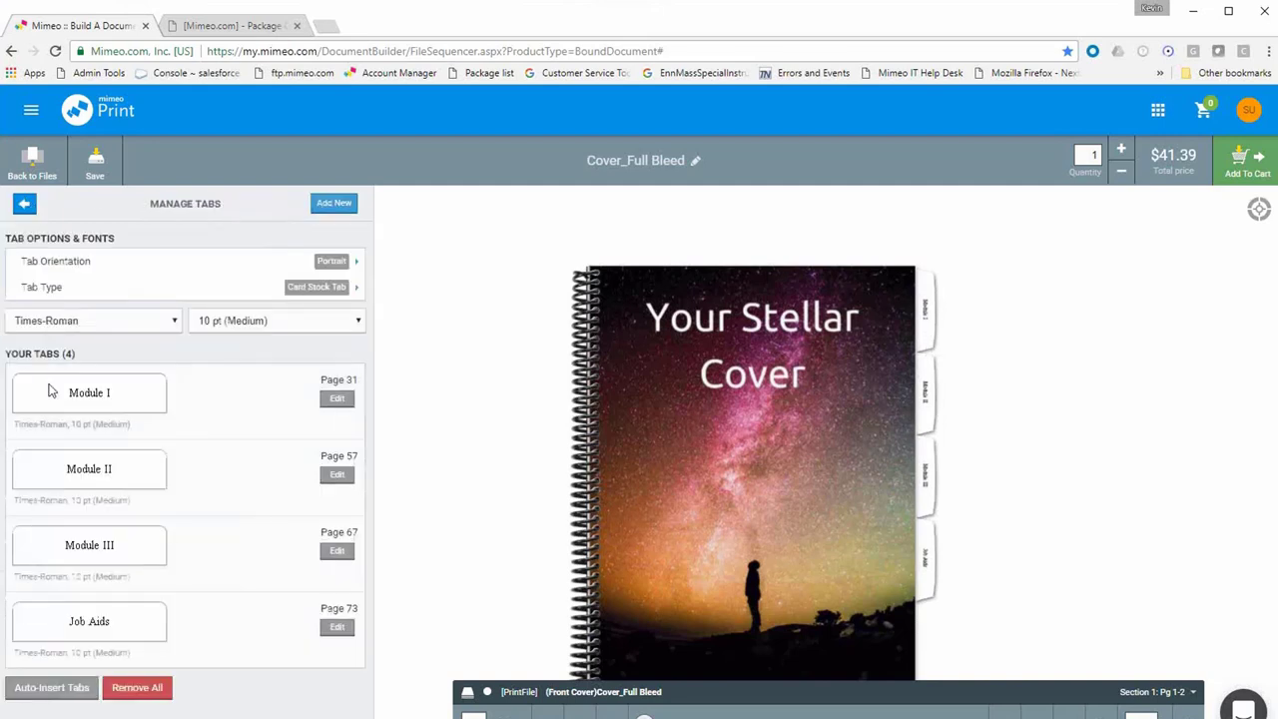
pyautogui.click(57, 319)
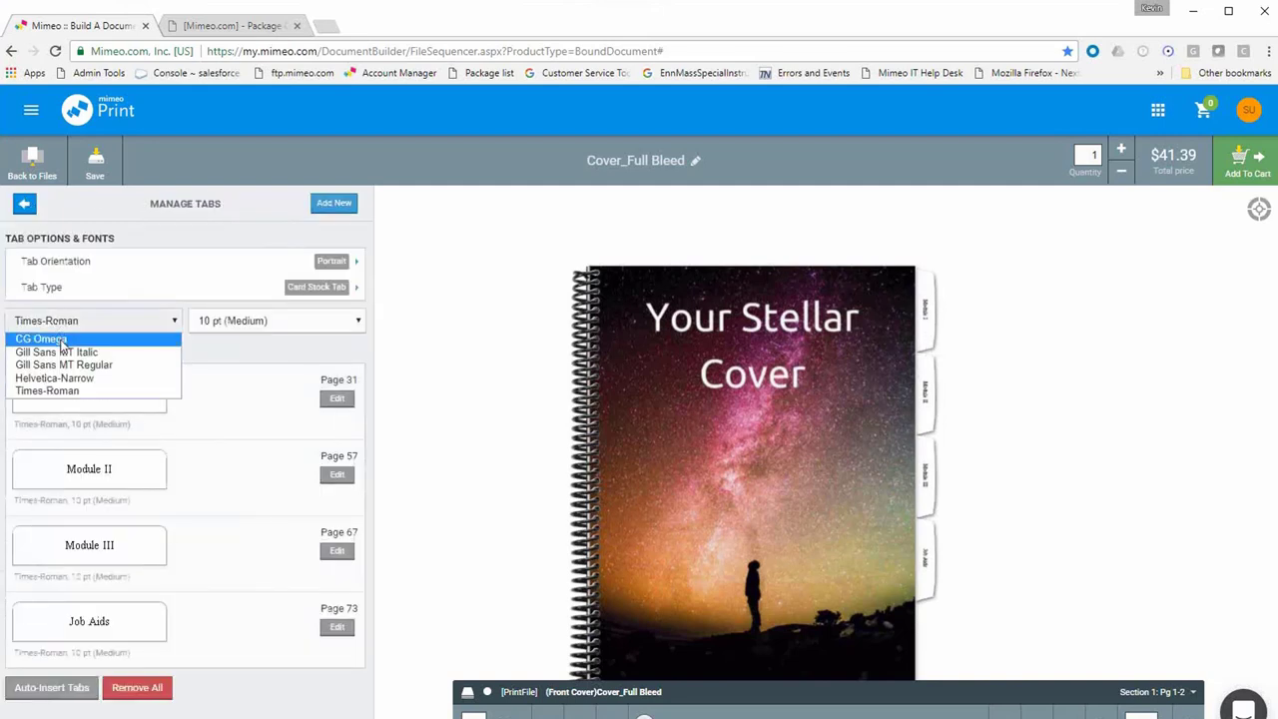
pyautogui.click(226, 320)
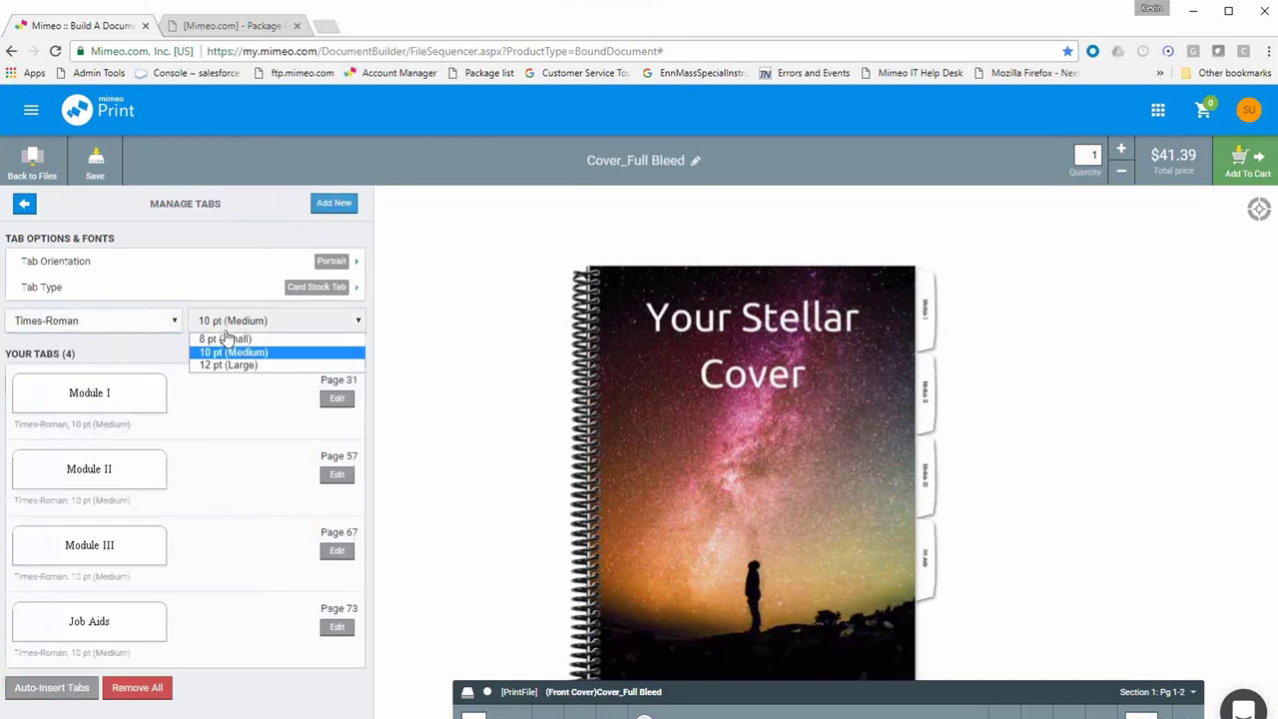
pyautogui.click(25, 203)
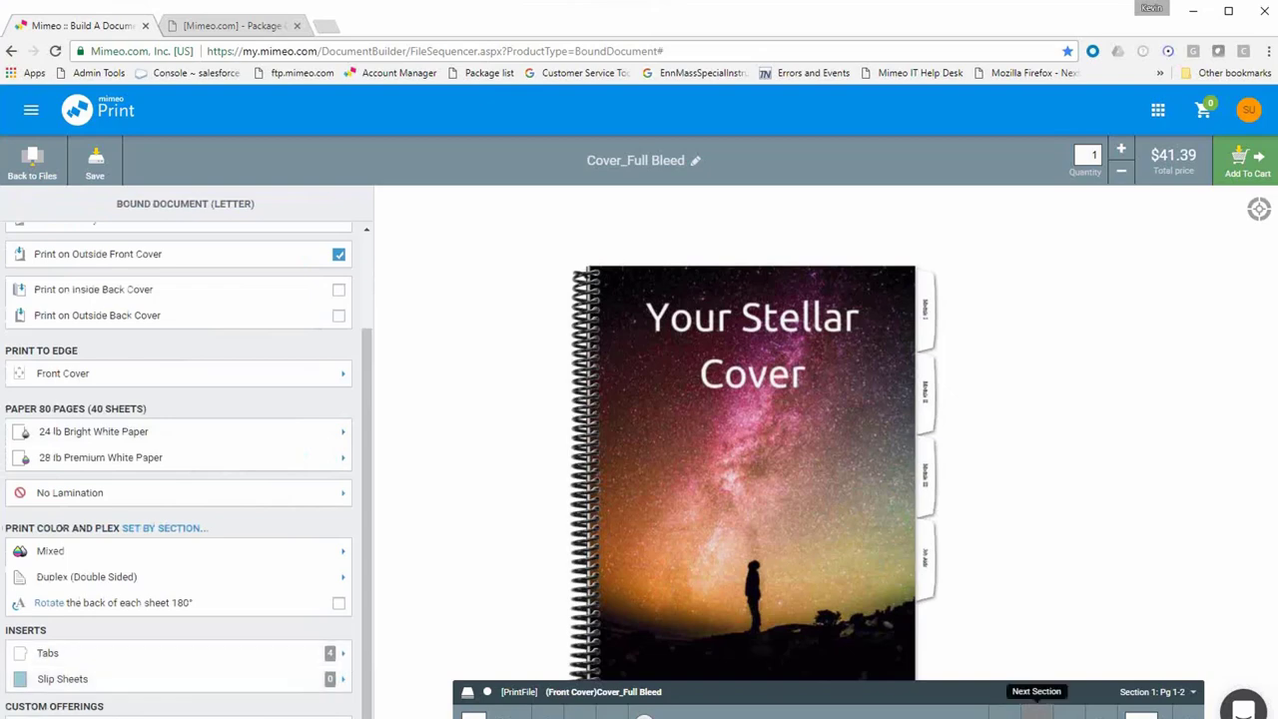
# Add a slip sheet reading "Module 1" and "Section A" before page 33, at the start of the Module I file, and save it.
pyautogui.click(1038, 712)
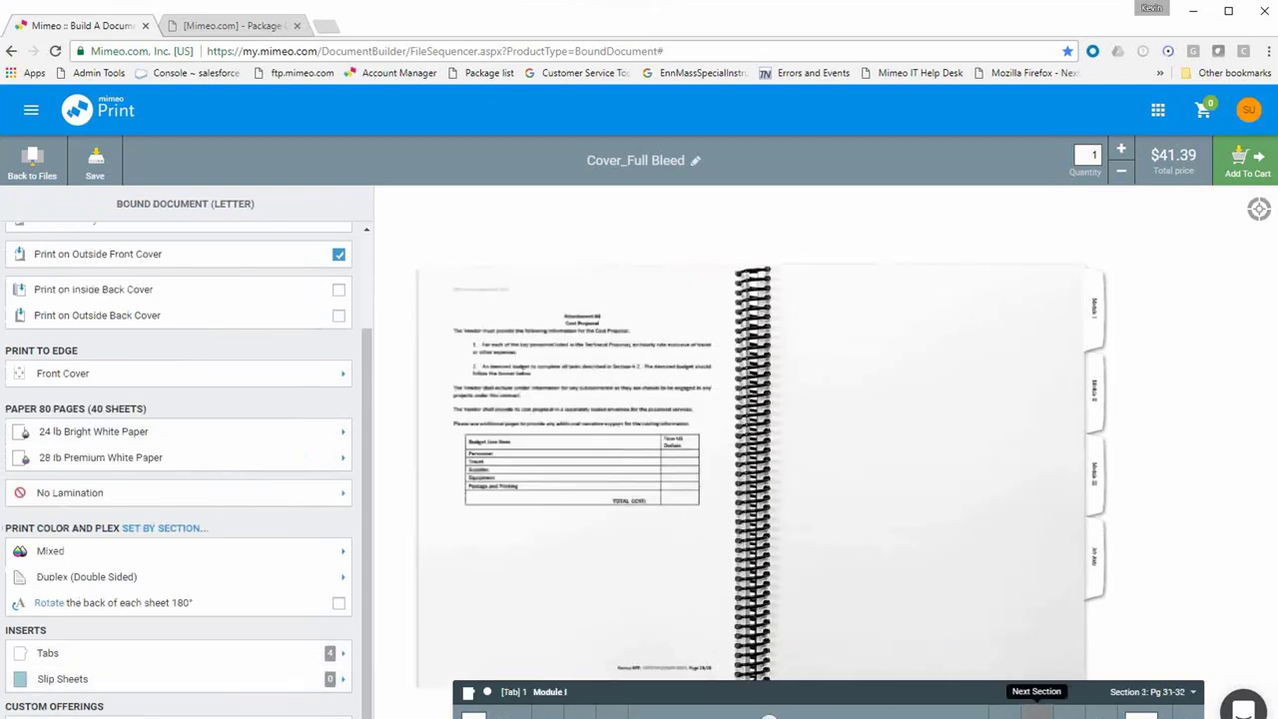
pyautogui.click(1038, 712)
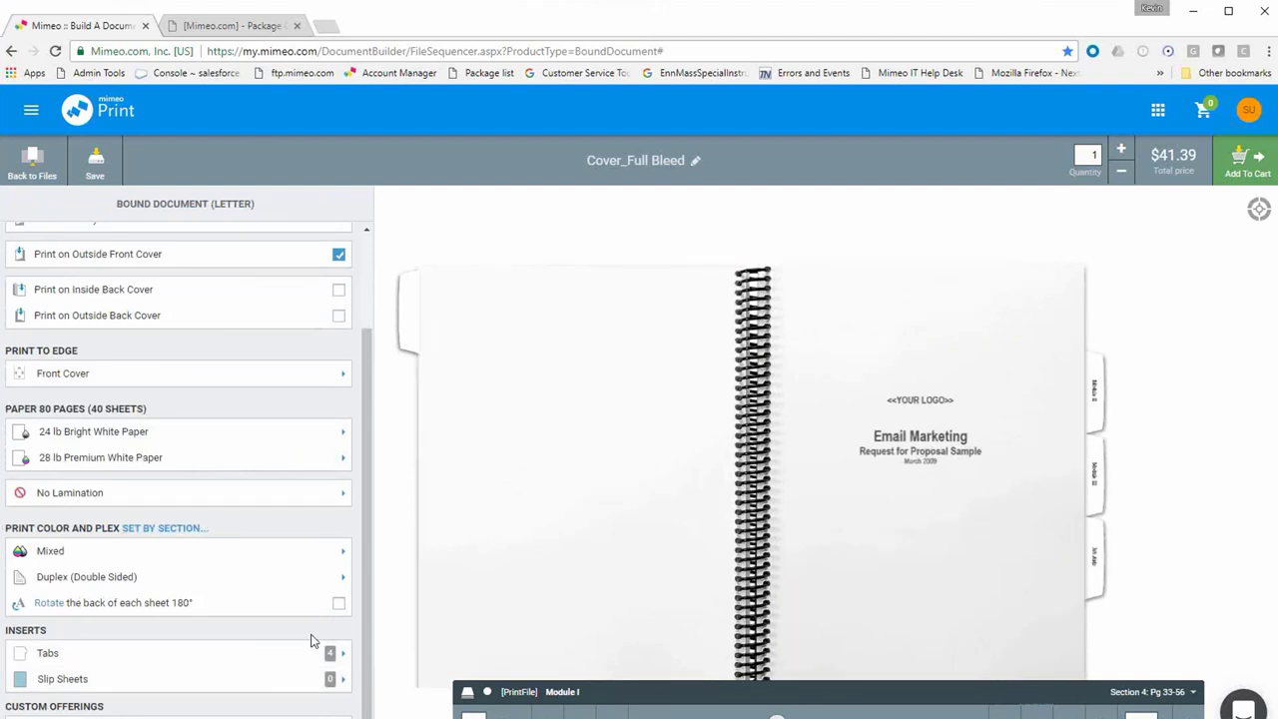
pyautogui.click(155, 689)
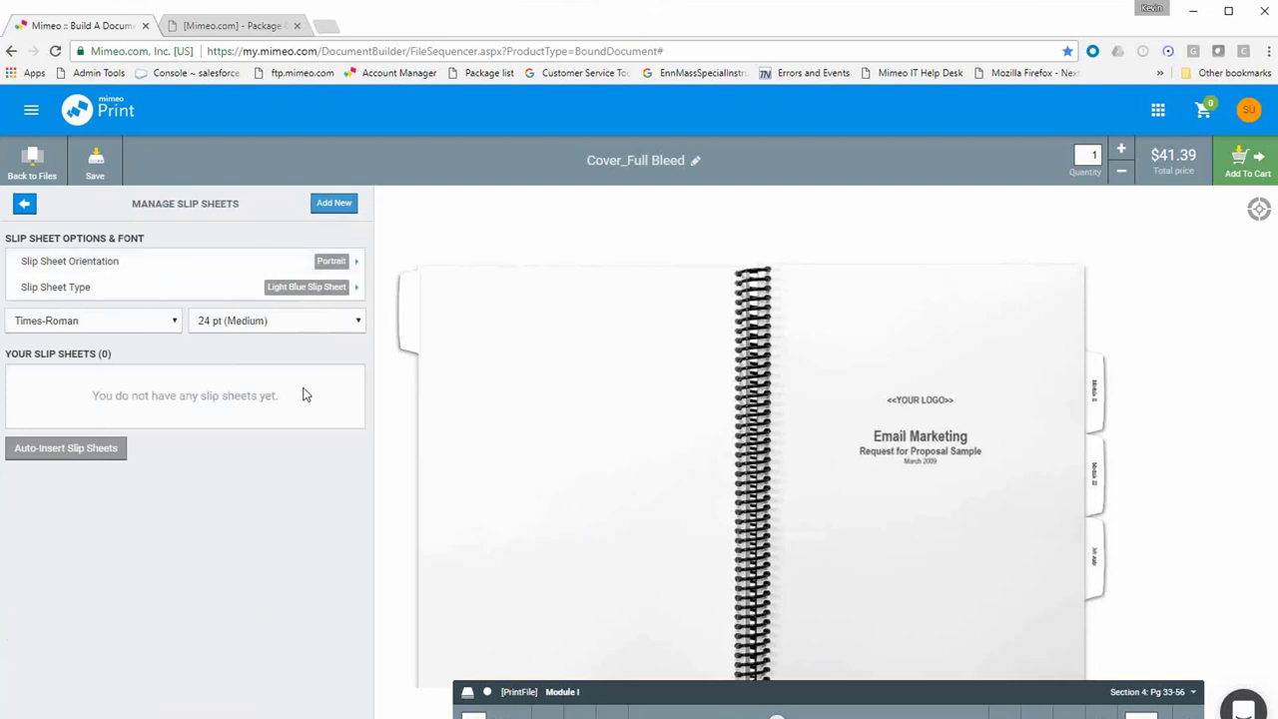
pyautogui.click(334, 203)
pyautogui.write('Se')
pyautogui.press('BackSpace')
pyautogui.press('BackSpace')
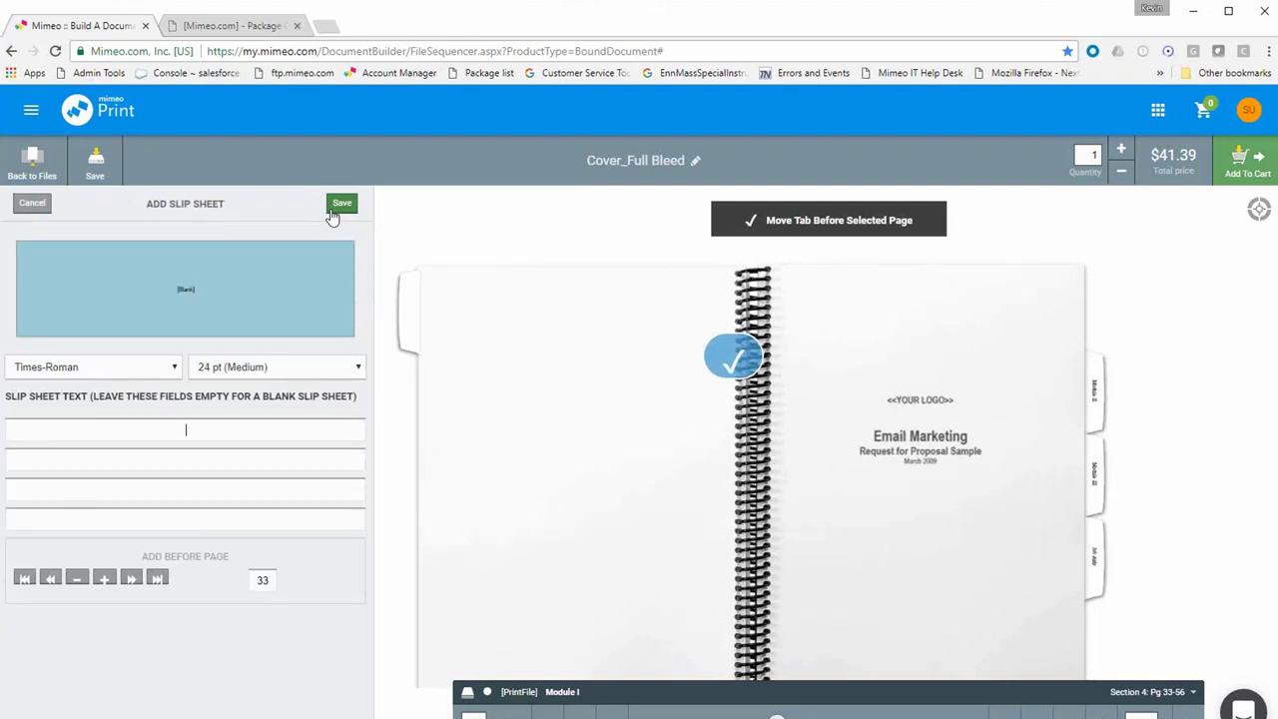
pyautogui.write('Module 1')
pyautogui.press('Tab')
pyautogui.write('Section ')
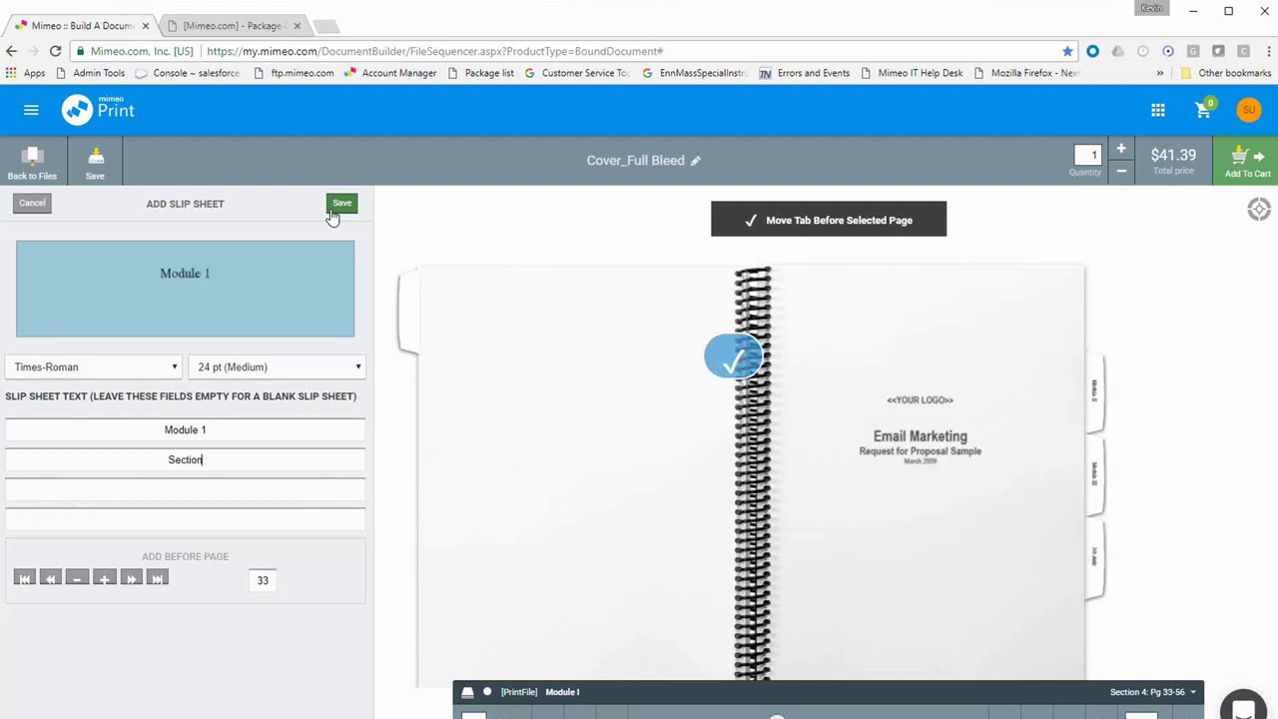
pyautogui.write('A')
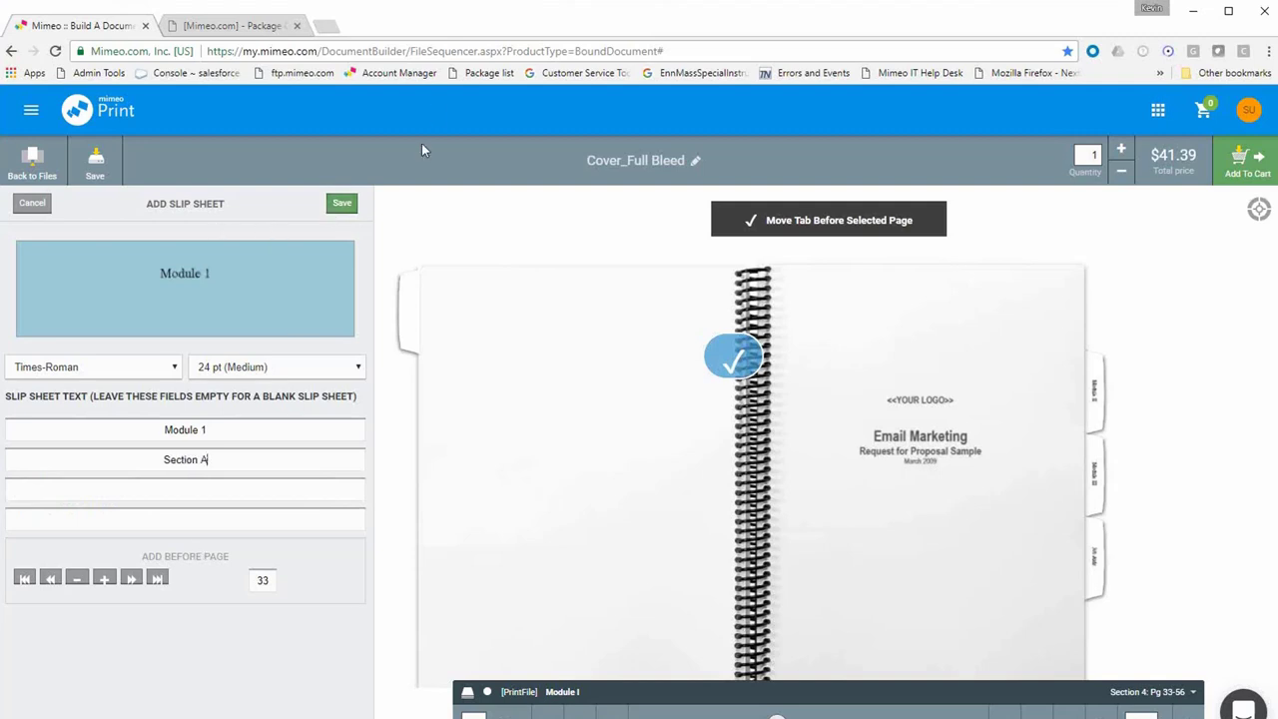
pyautogui.click(341, 202)
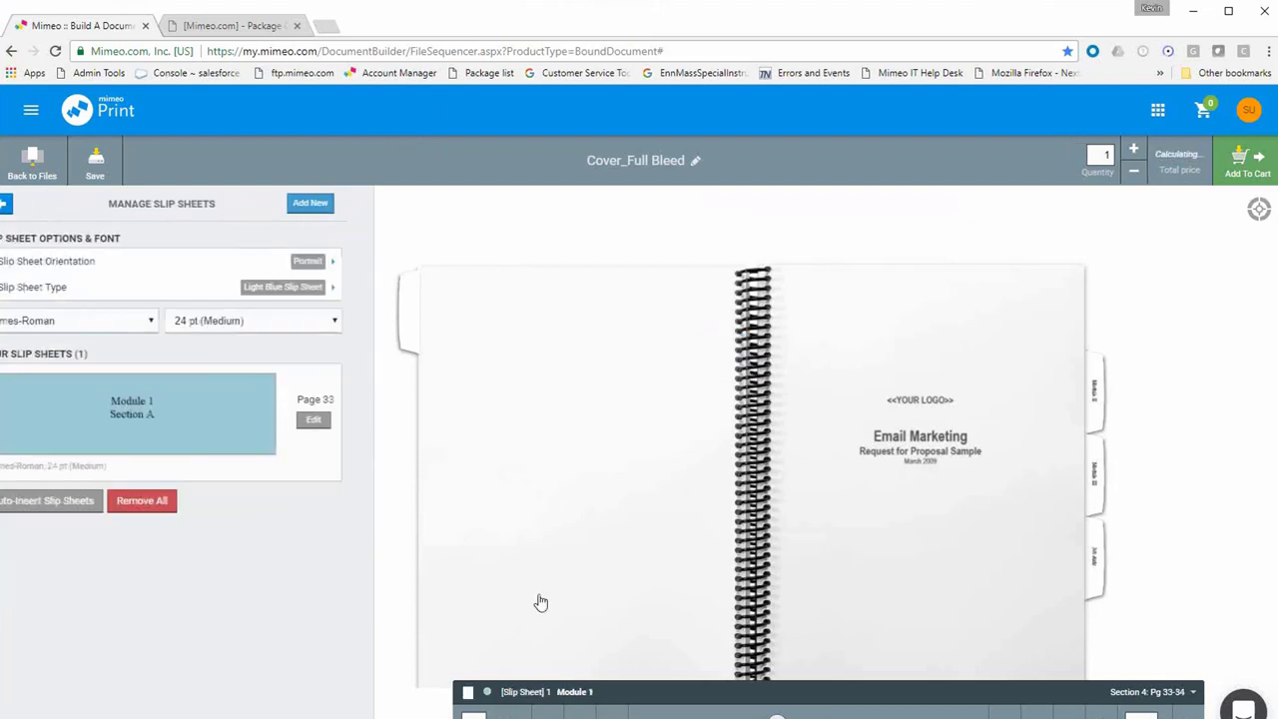
# Inspect the slip sheet and its surrounding pages in the preview, and review the available slip sheet paper and card stocks.
pyautogui.click(602, 713)
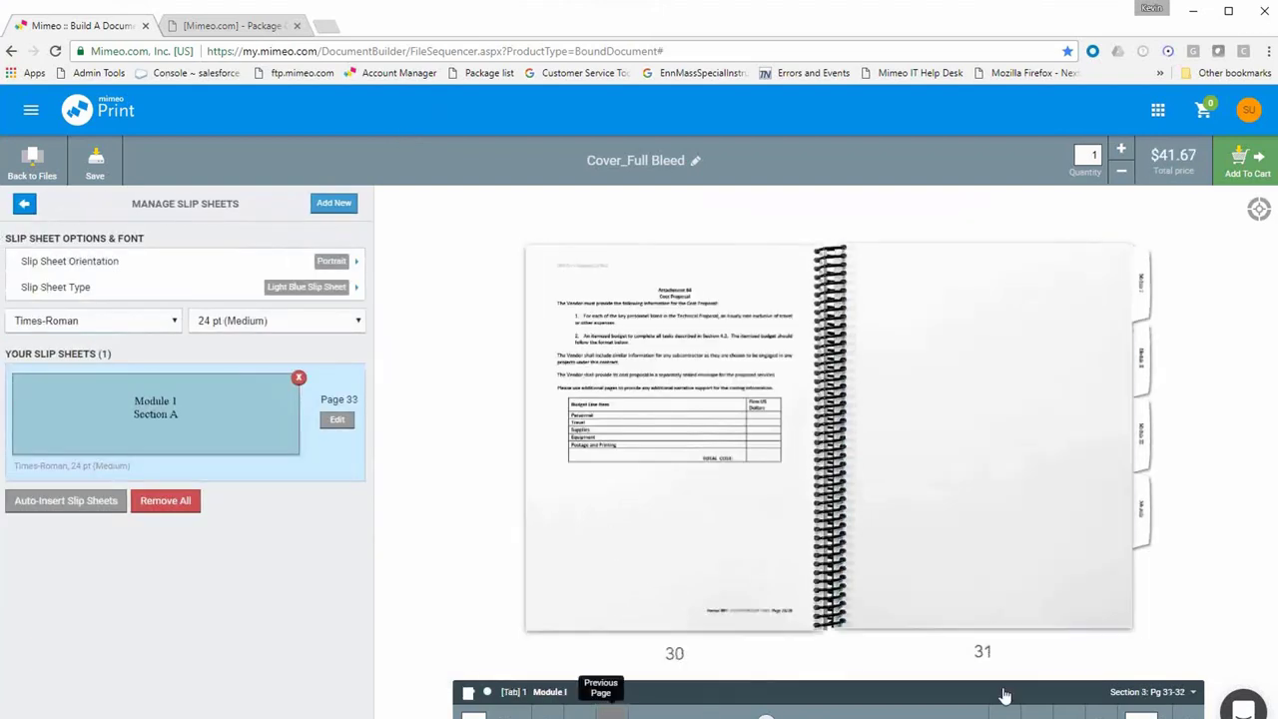
pyautogui.click(1003, 713)
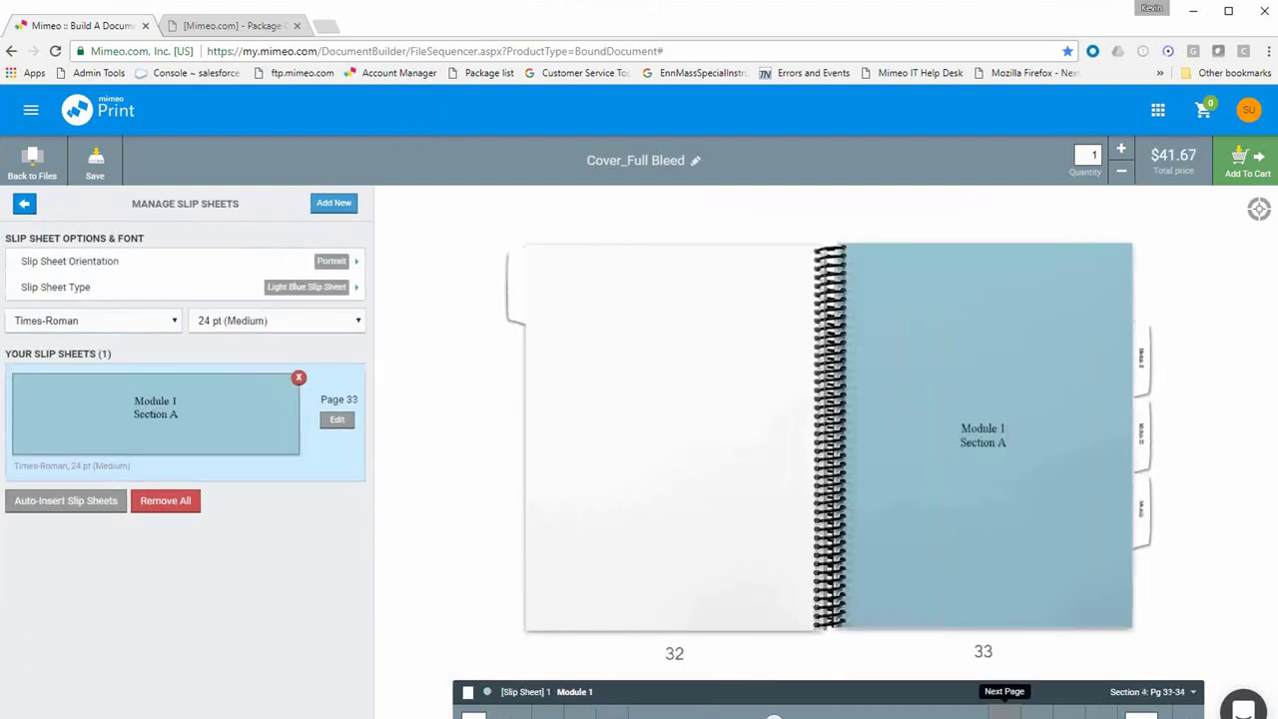
pyautogui.click(1004, 713)
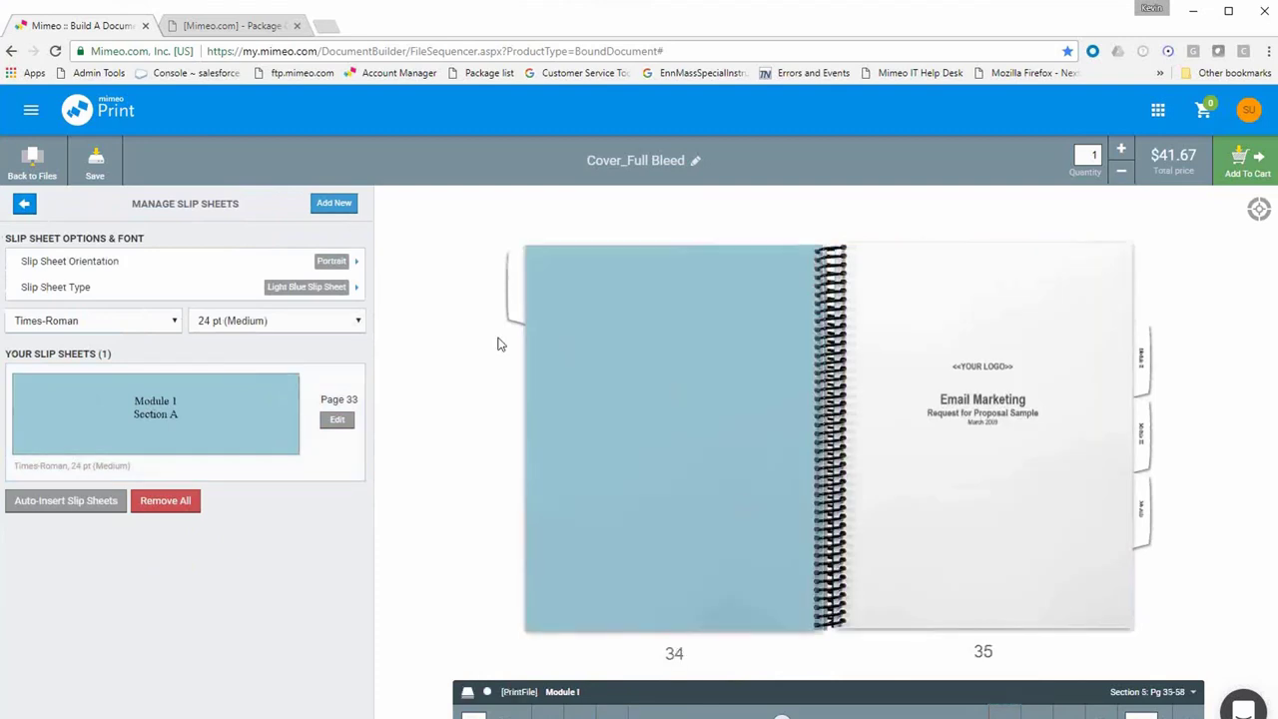
pyautogui.click(303, 288)
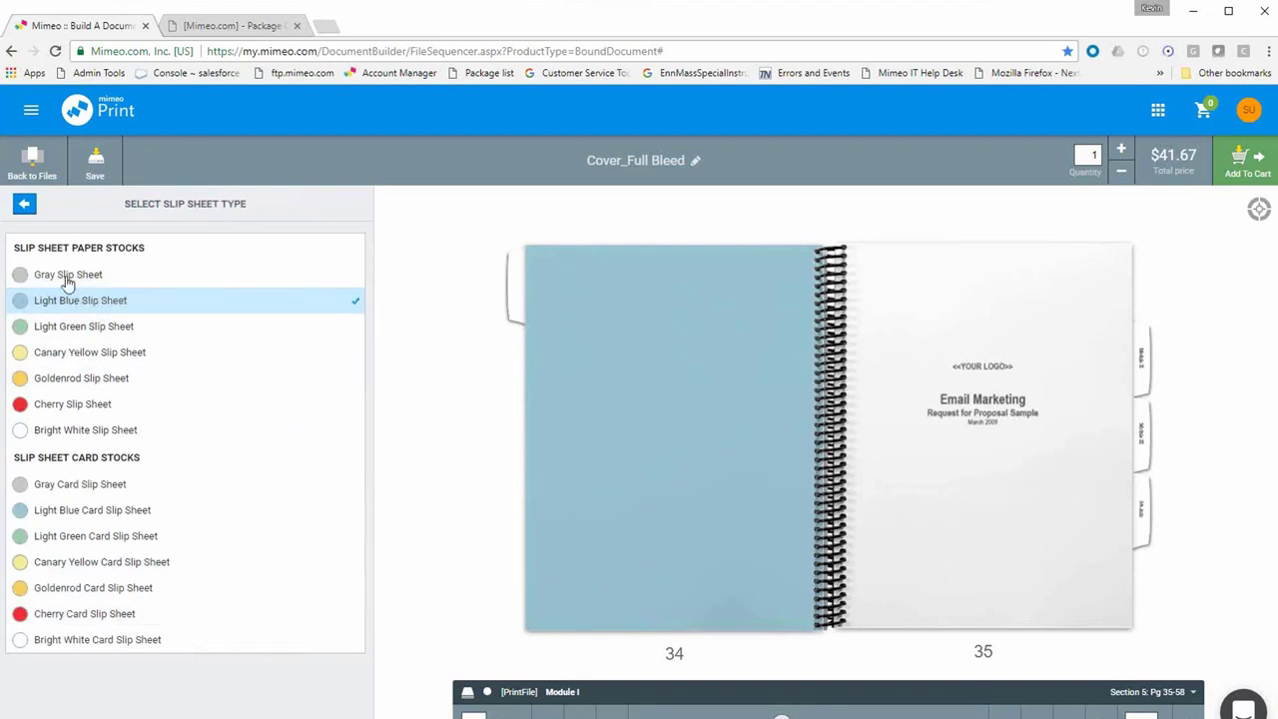
pyautogui.click(25, 204)
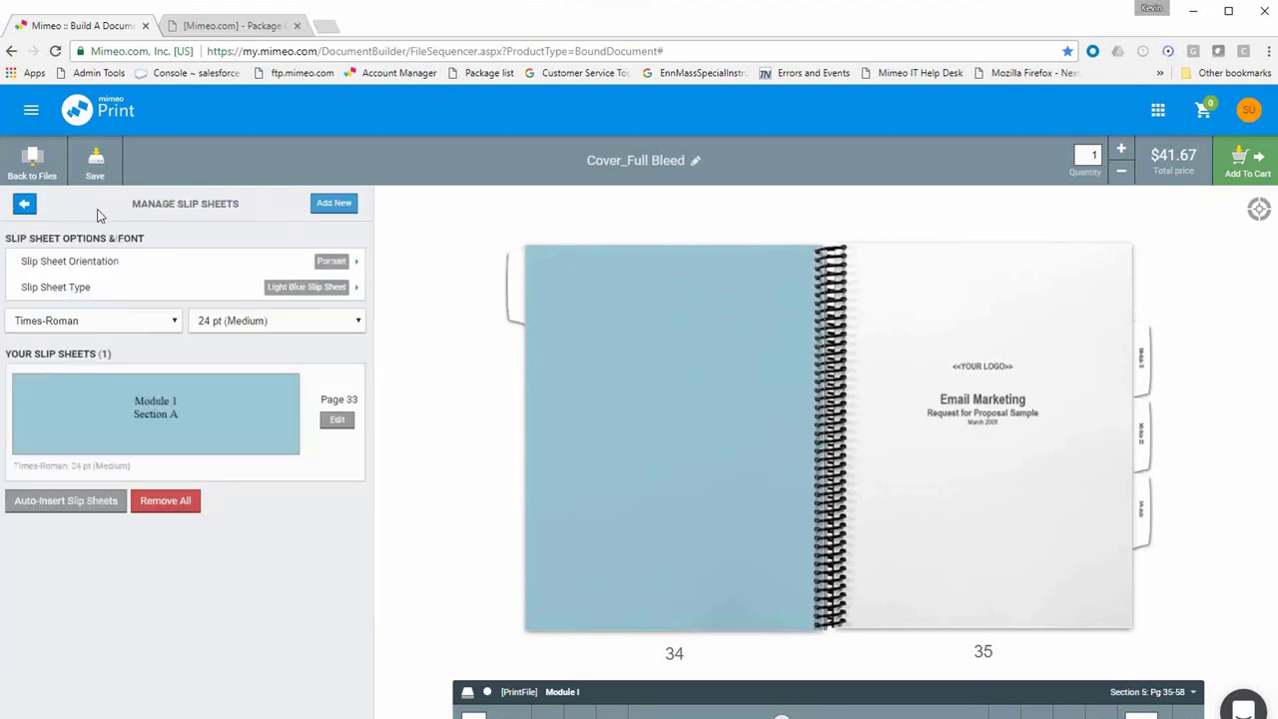
pyautogui.click(25, 205)
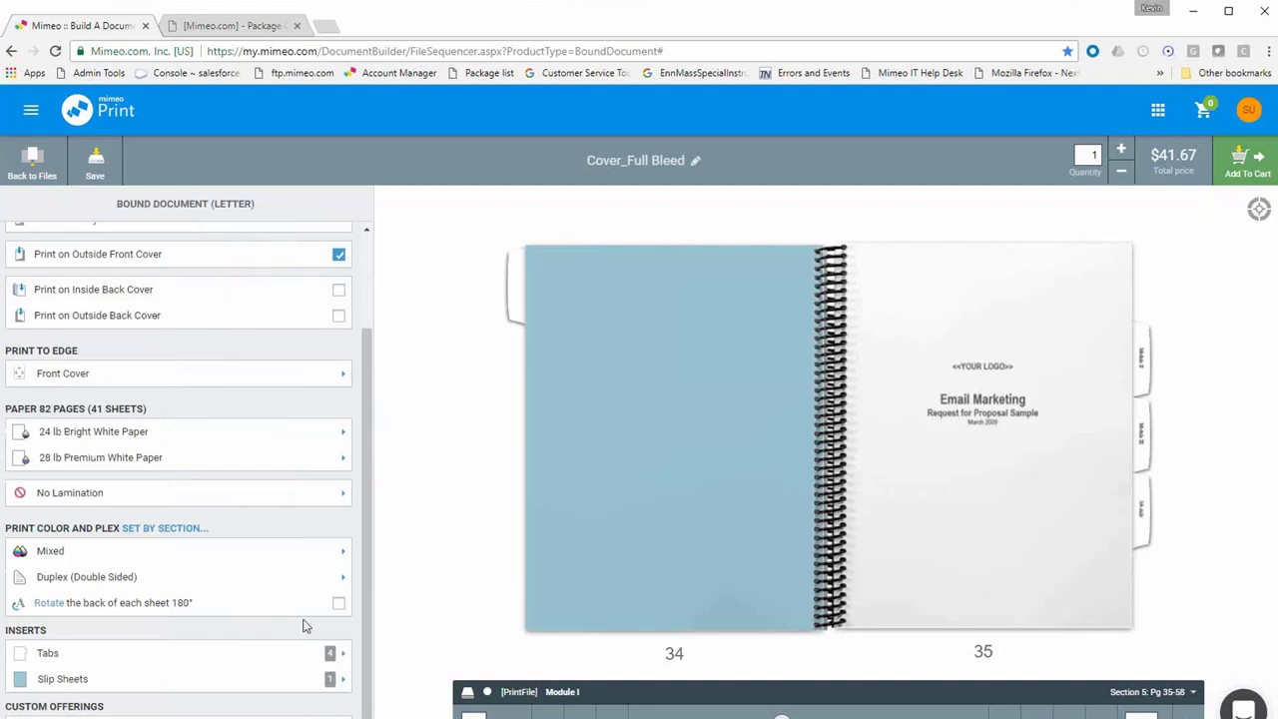
# Search the special instructions for "9 x 11" and select MIM-D-0239, Add 9 x 11 Clear Cover To Document.
pyautogui.click(504, 715)
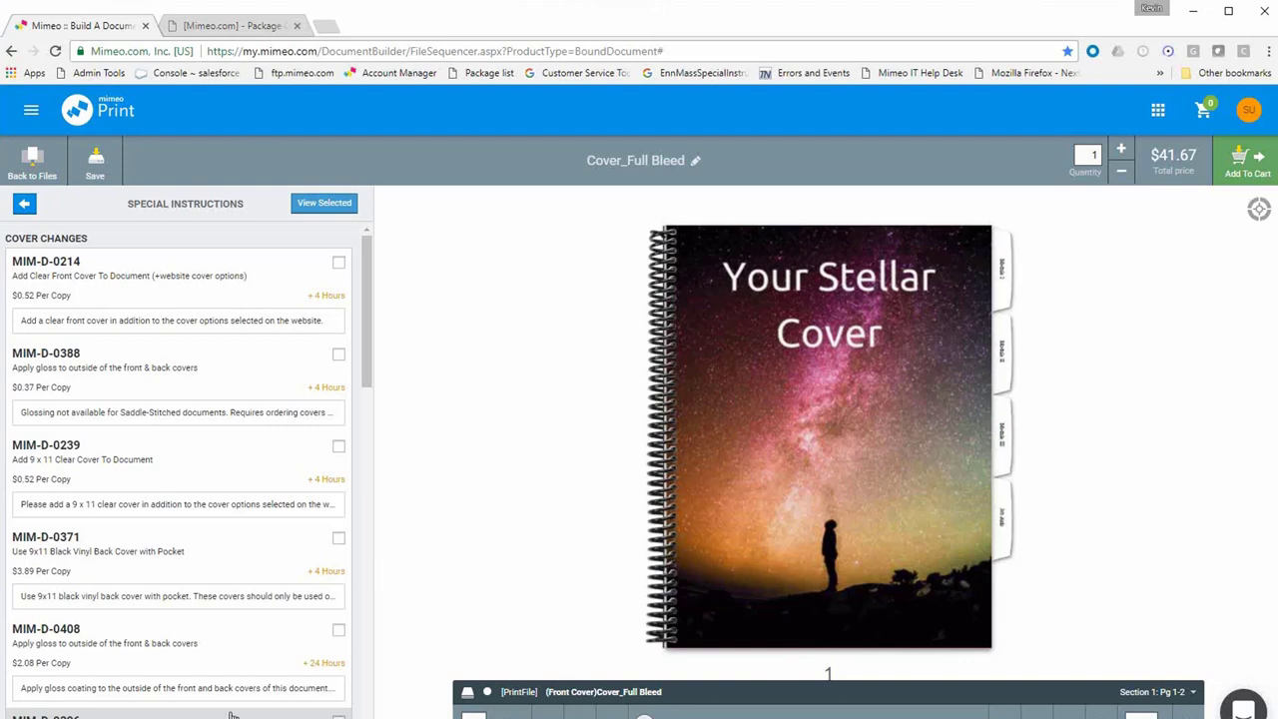
pyautogui.hotkey('ctrl', 'f')
pyautogui.write('9 x 11')
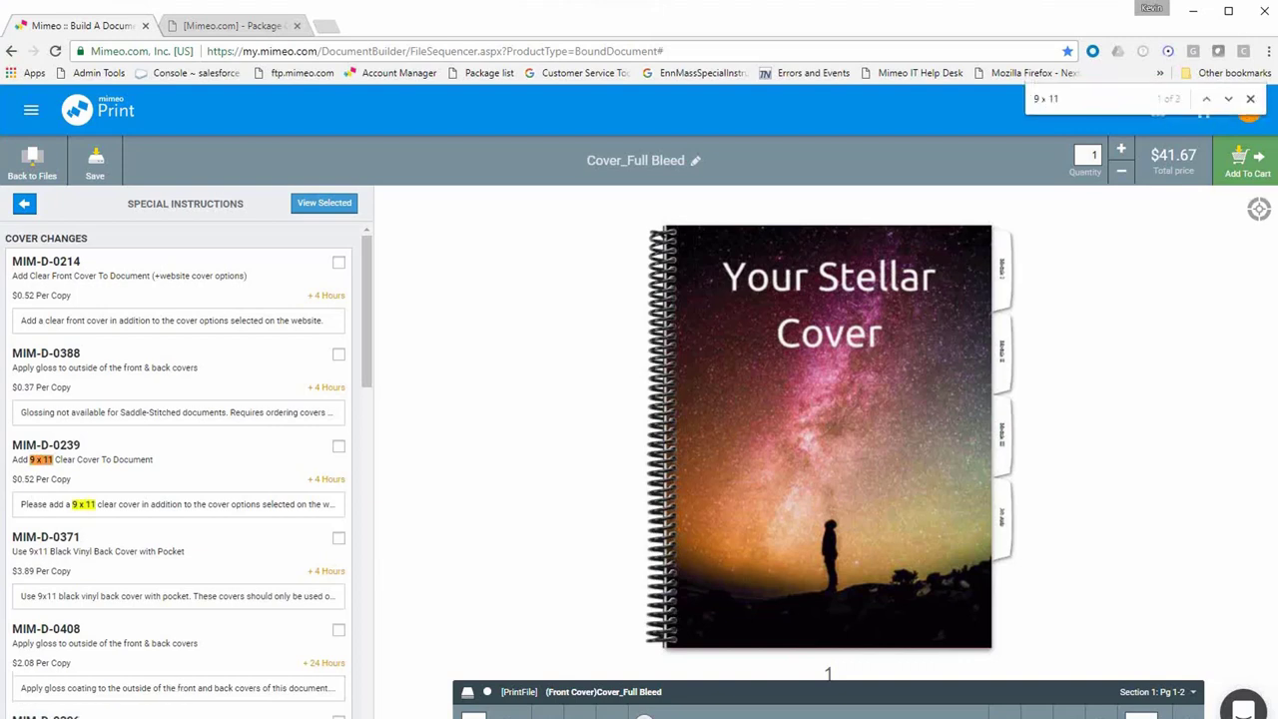
pyautogui.click(176, 470)
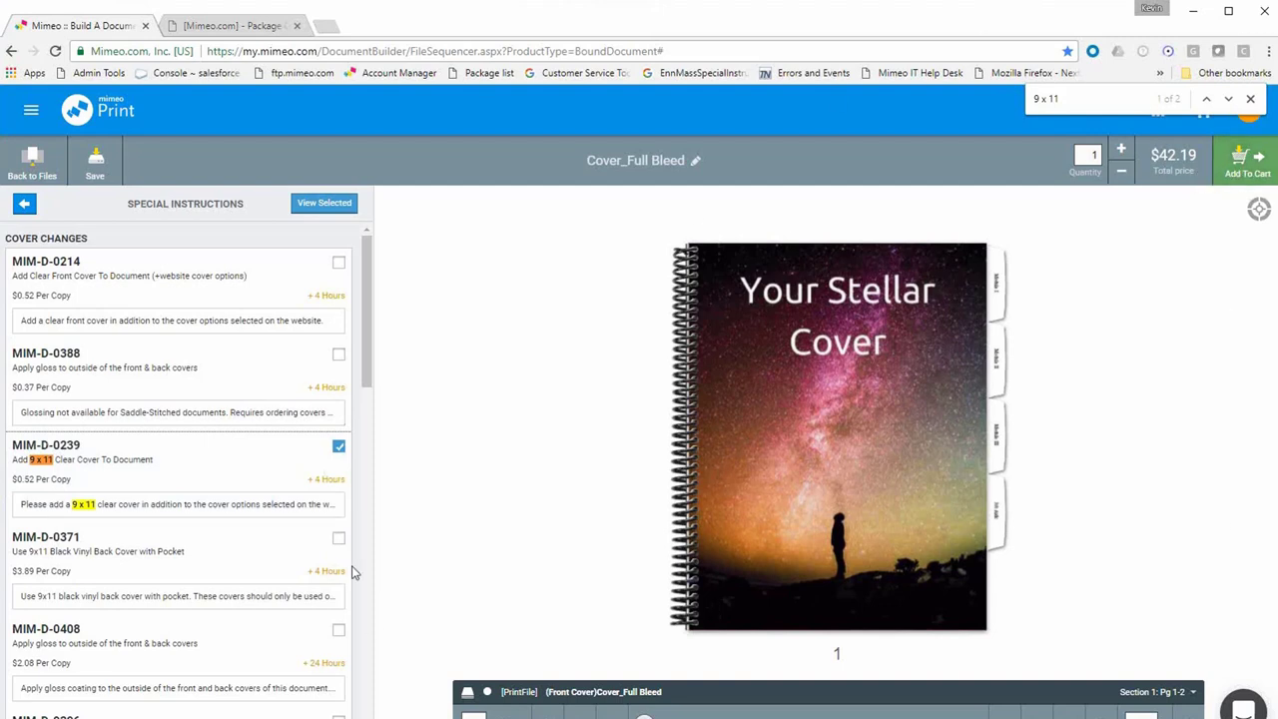
# Search the special instructions for "vinyl" and select MIM-D-0637, Use 9x11 Black Vinyl Back.
pyautogui.click(1228, 98)
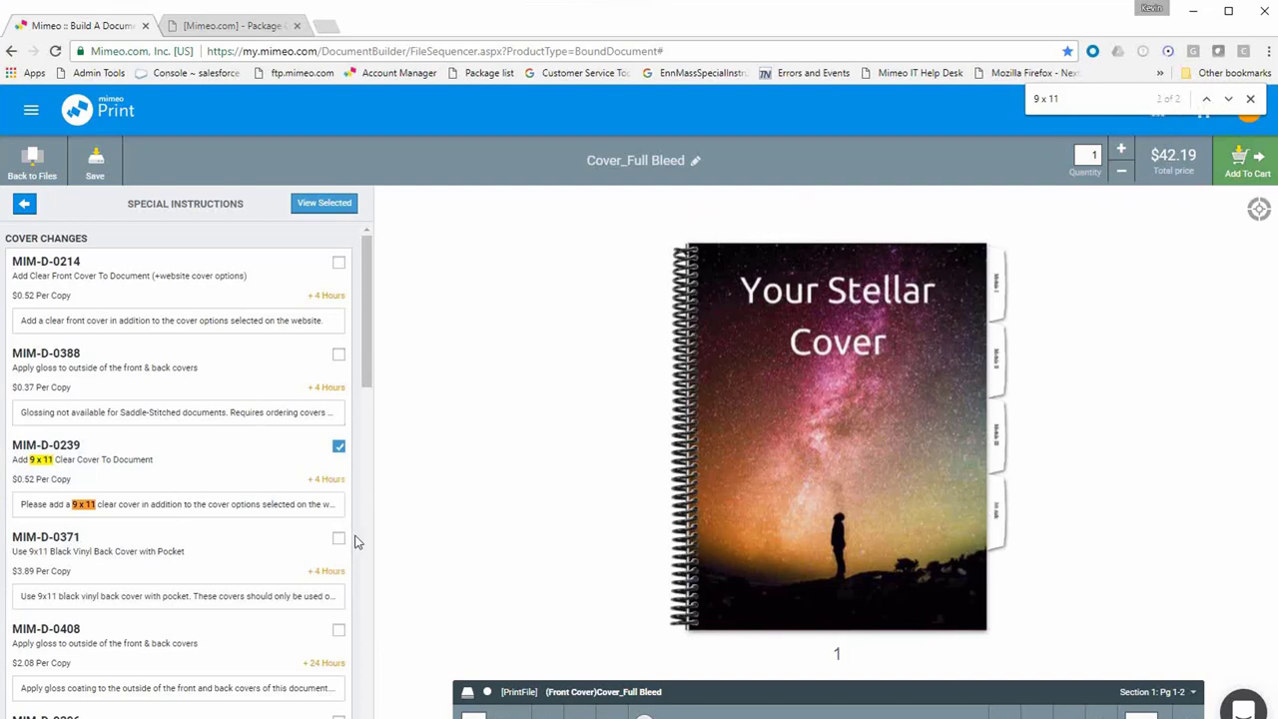
pyautogui.scroll(-2, 357, 542)
pyautogui.moveTo(1065, 99); pyautogui.dragTo(1026, 100)
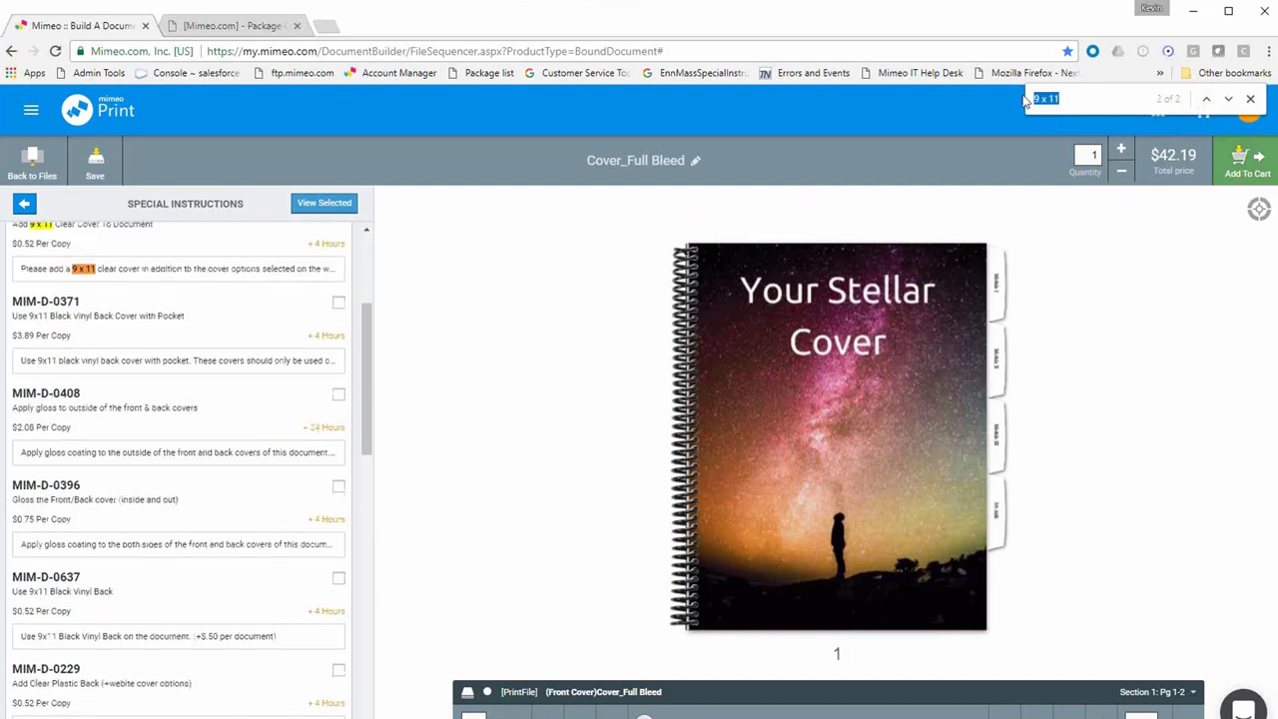
pyautogui.write('vin')
pyautogui.write('yl')
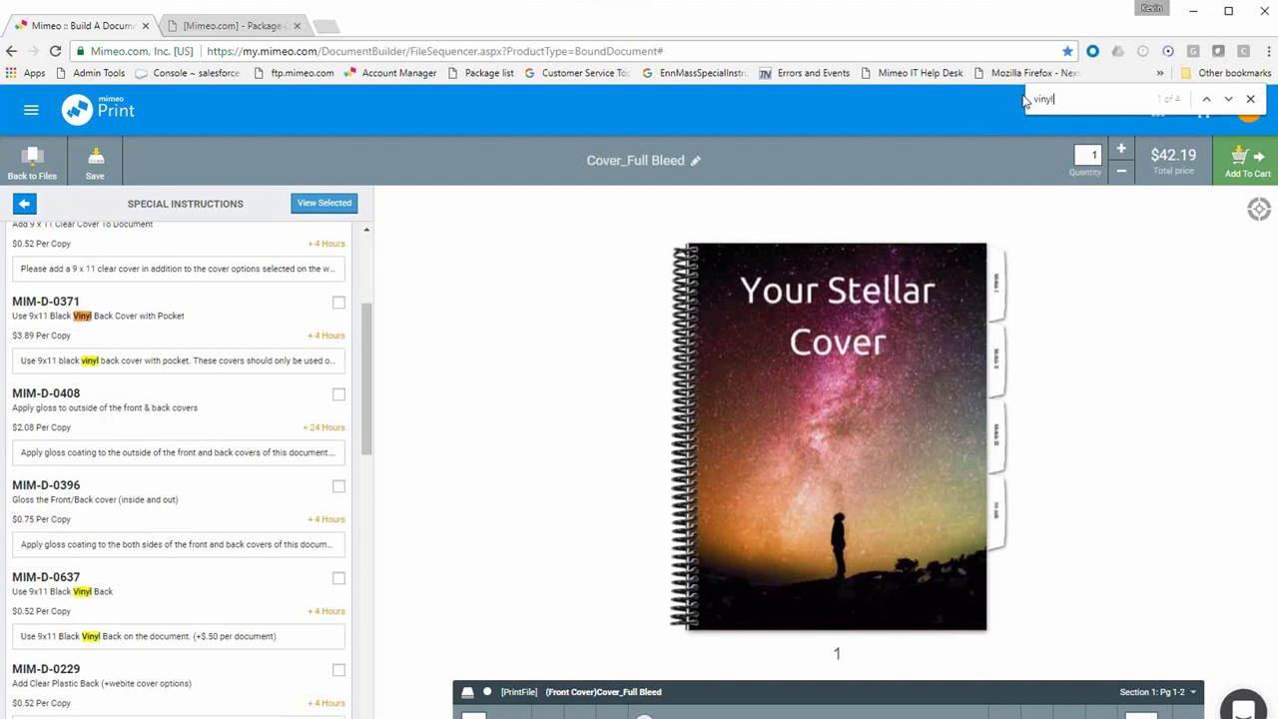
pyautogui.click(151, 599)
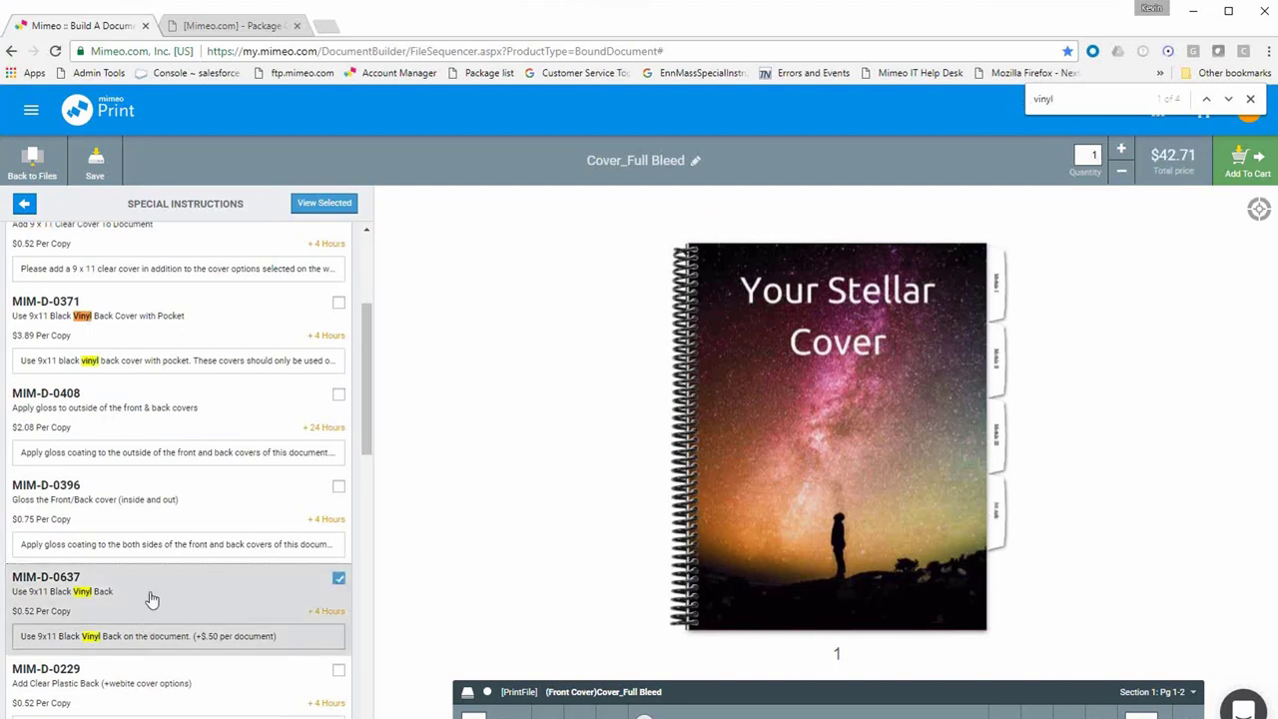
# Swap the MIM-D-0637 black vinyl back for MIM-D-0229, Add Clear Plastic Back, and review the selected special instructions.
pyautogui.scroll(-1, 223, 642)
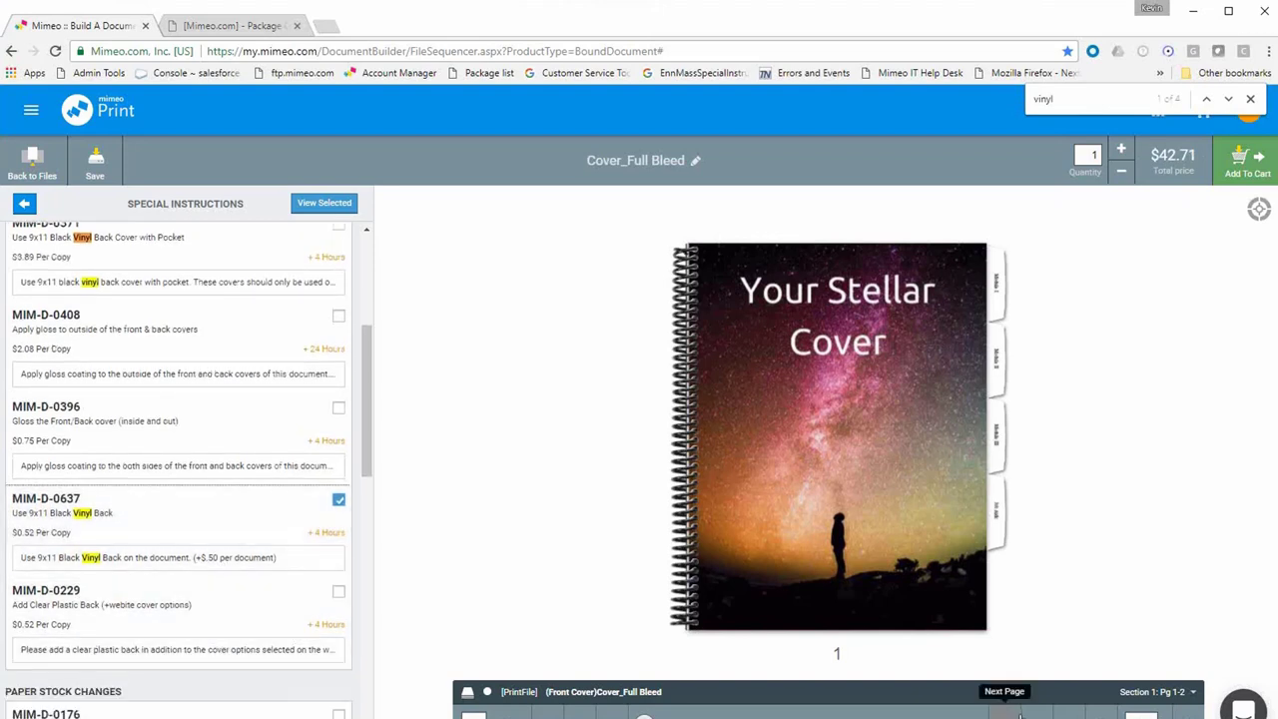
pyautogui.scroll(2, 360, 548)
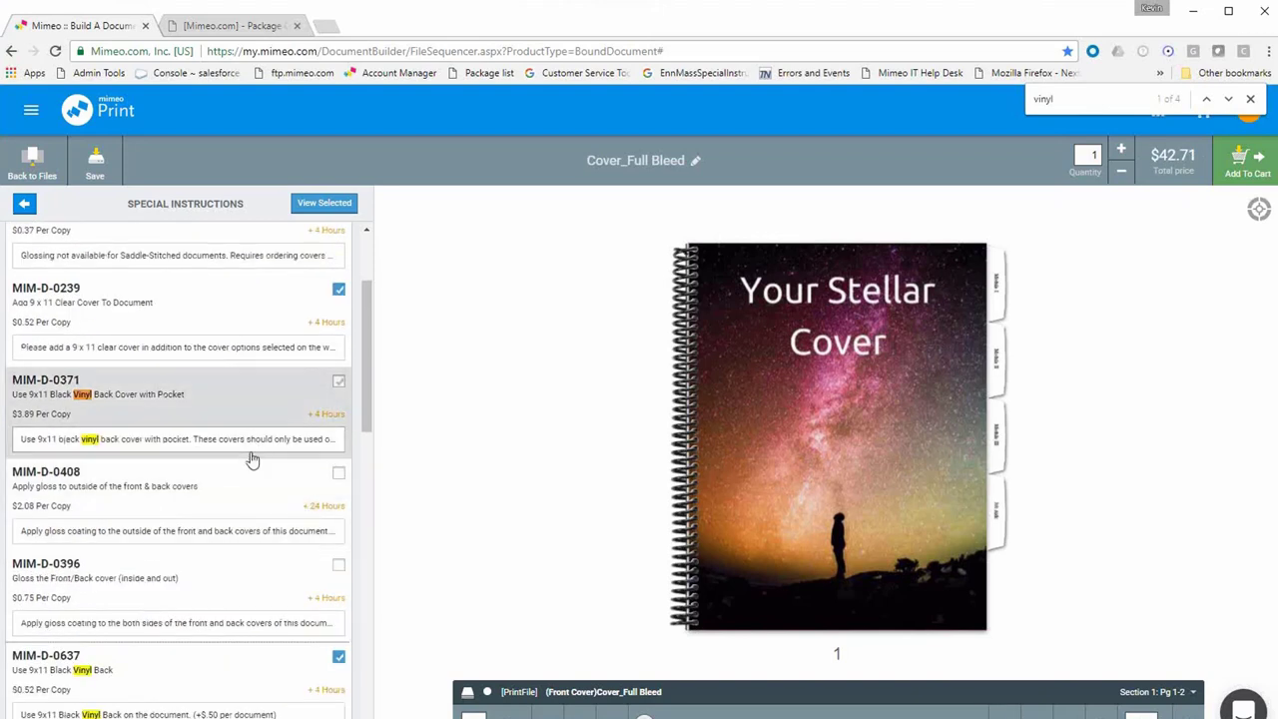
pyautogui.scroll(-1, 290, 559)
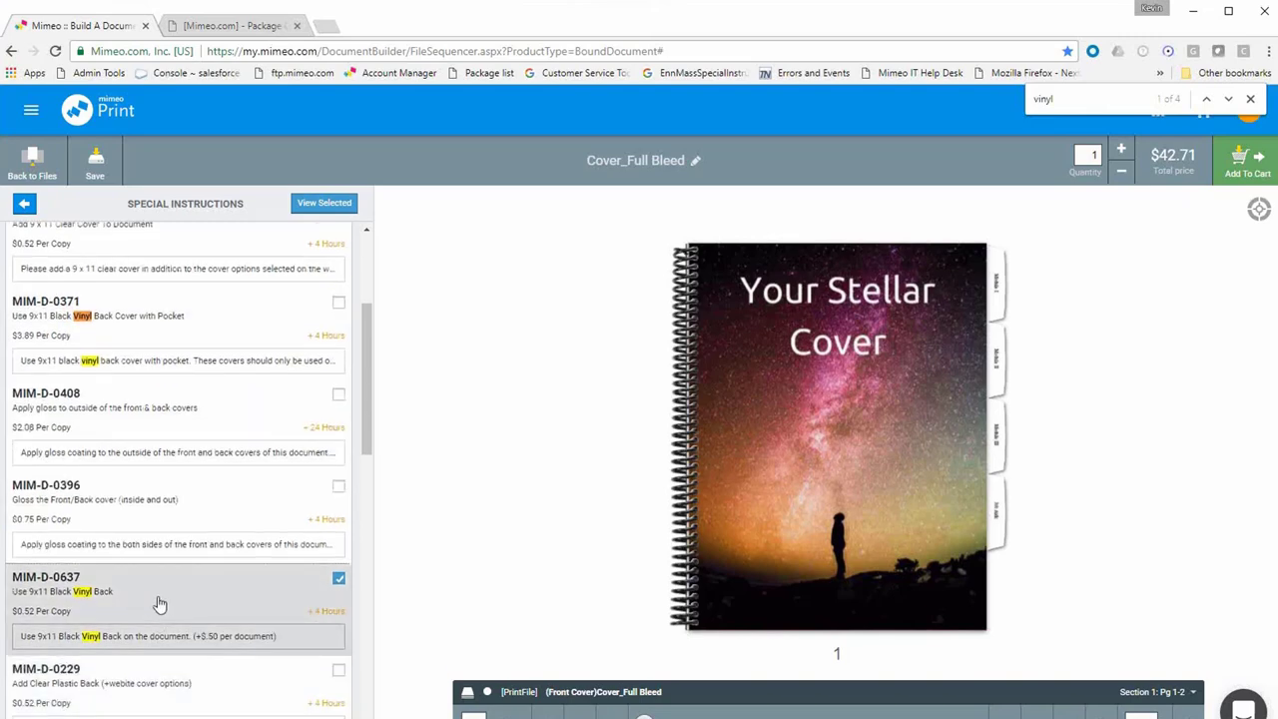
pyautogui.scroll(-1, 166, 611)
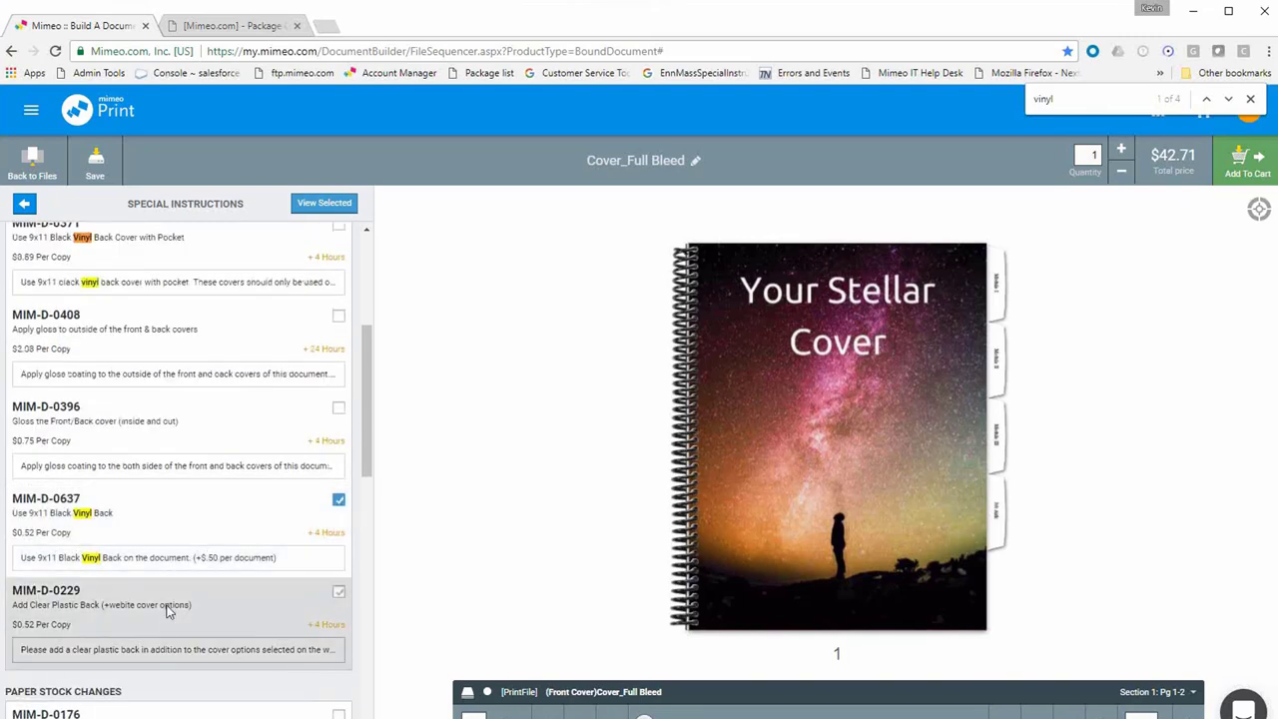
pyautogui.click(170, 605)
pyautogui.click(188, 524)
pyautogui.scroll(4, 190, 523)
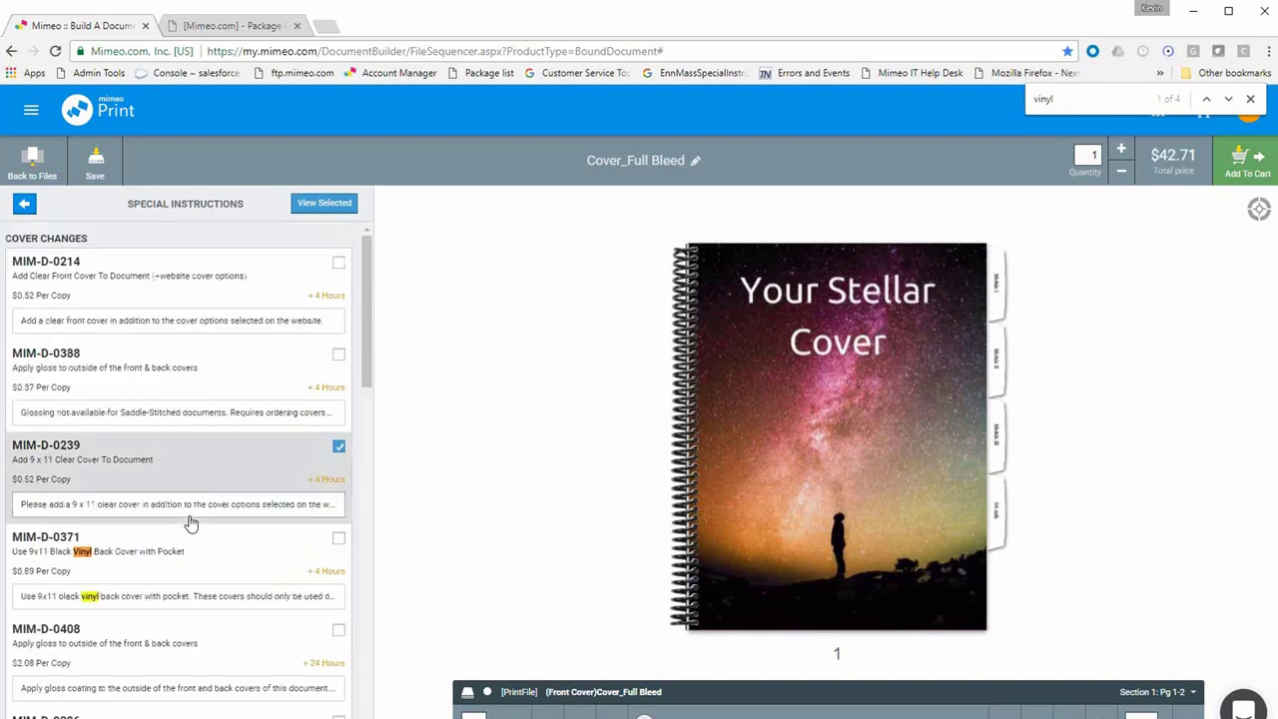
pyautogui.scroll(-12, 214, 276)
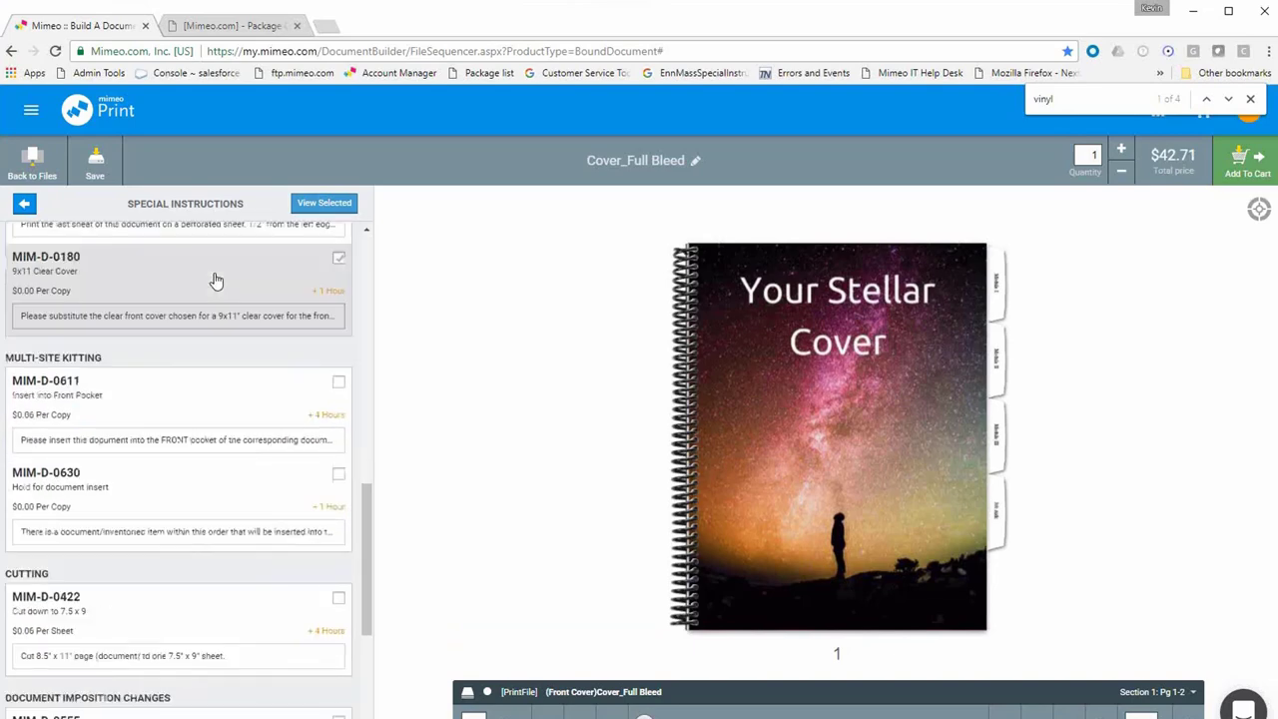
pyautogui.scroll(5, 216, 279)
pyautogui.scroll(5, 214, 277)
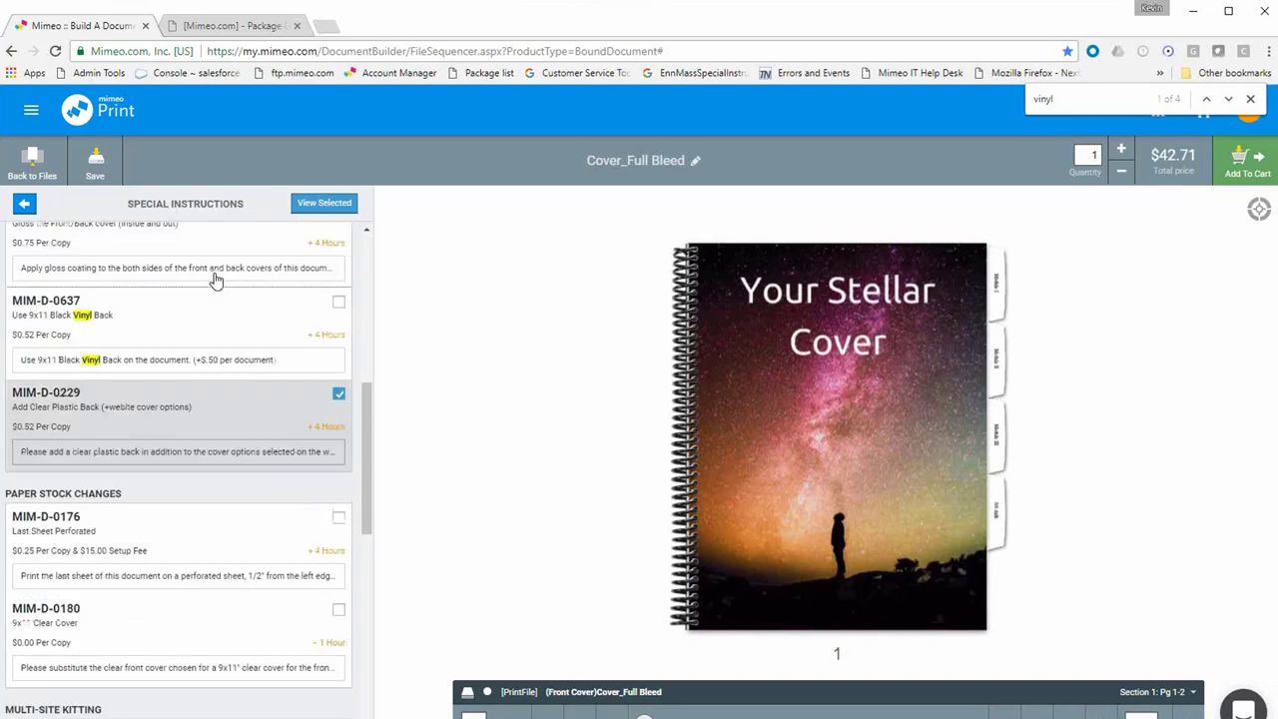
pyautogui.click(326, 205)
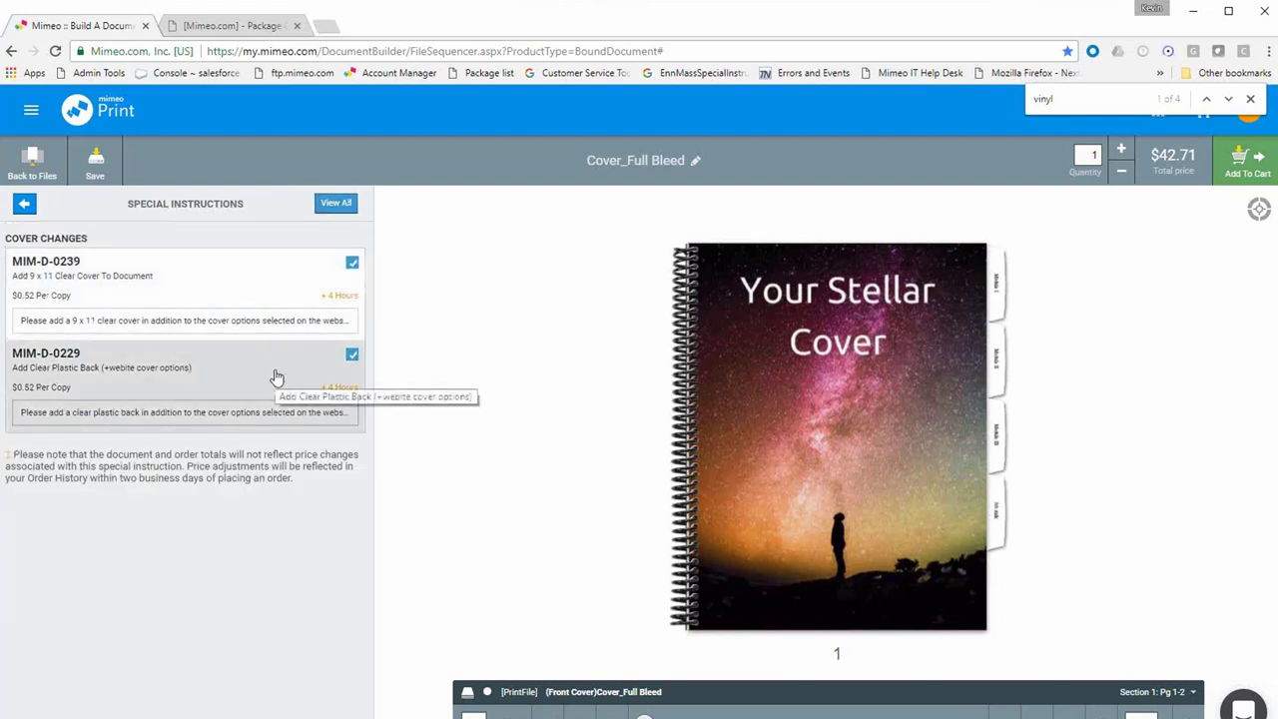
pyautogui.click(335, 201)
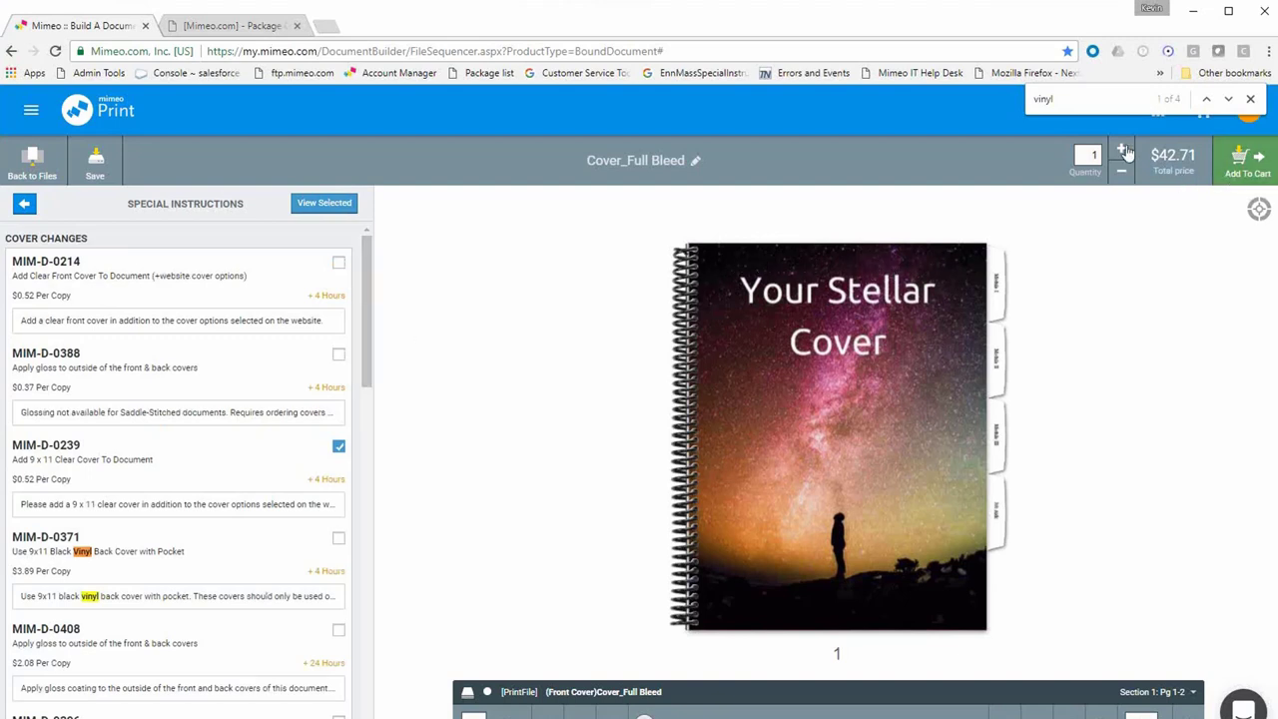
# Search the special instructions for "landscape", select MIM-D-0322, Landscape binding on the 8.5" side, and review the selected instructions.
pyautogui.moveTo(1065, 97); pyautogui.dragTo(1034, 105)
pyautogui.write('landscape')
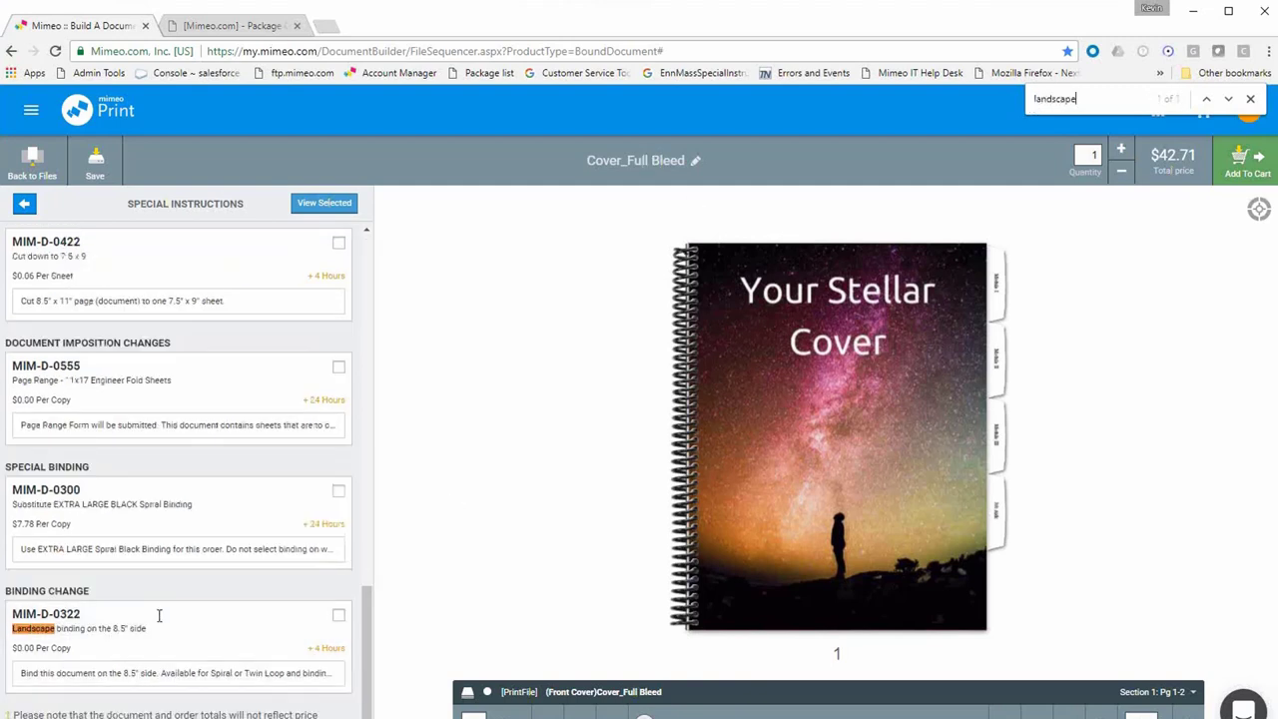
pyautogui.click(197, 651)
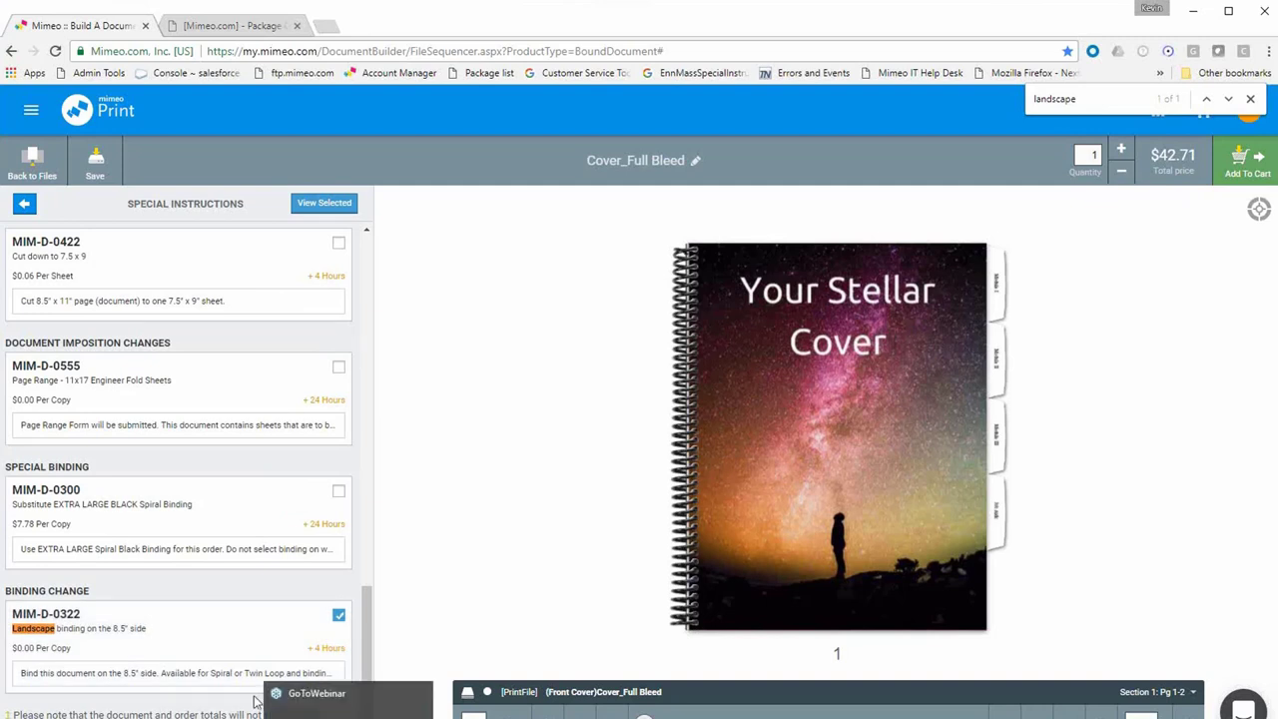
pyautogui.click(305, 208)
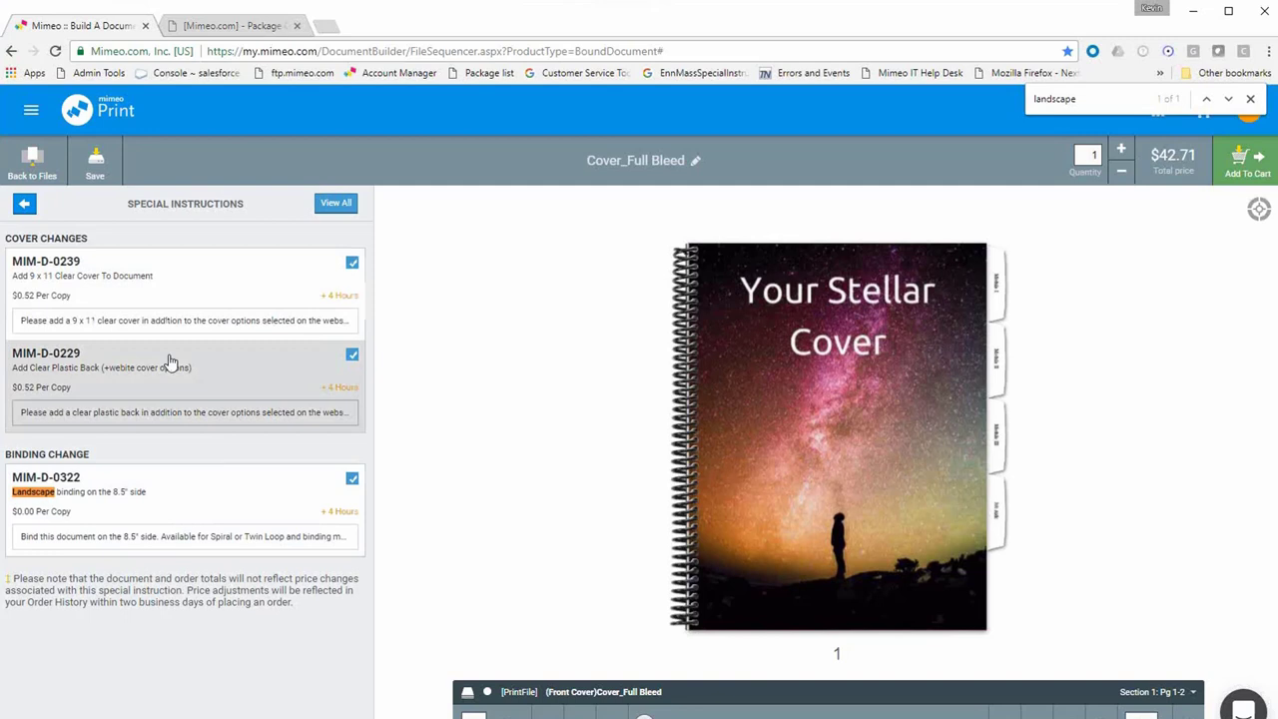
pyautogui.click(337, 203)
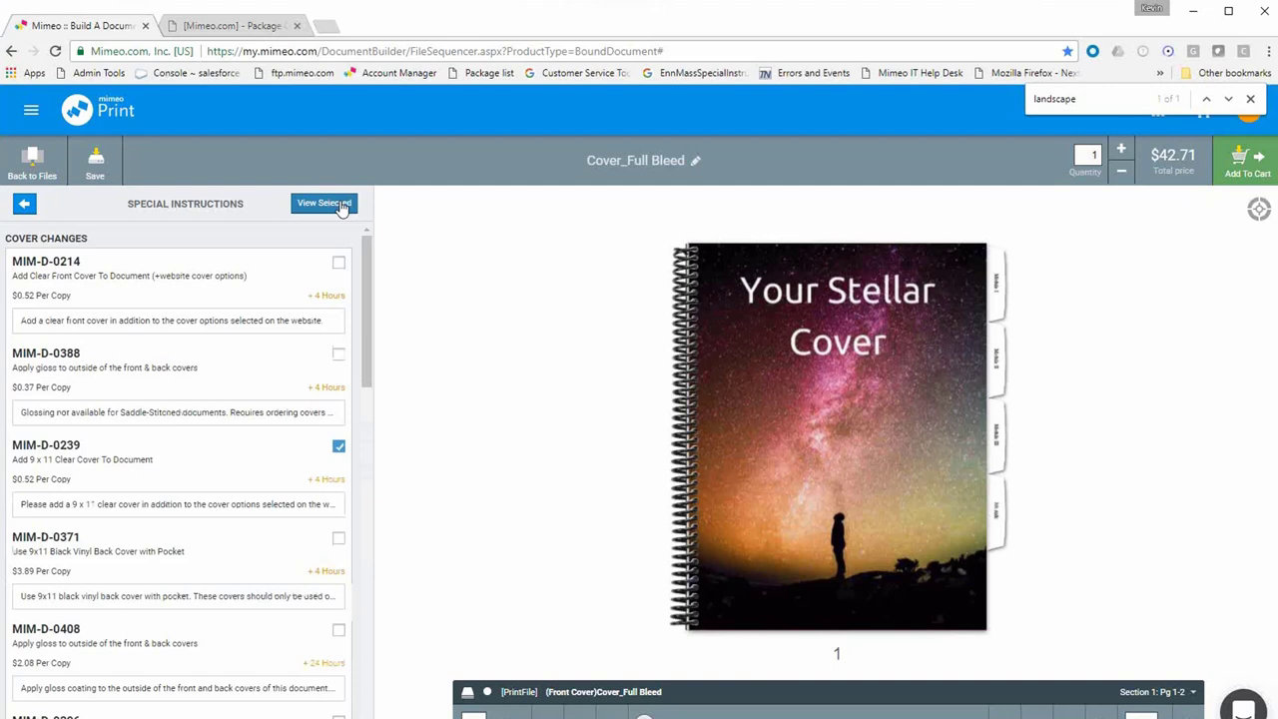
# Search the special instructions for "extra" and select MIM-D-0300, Substitute EXTRA LARGE BLACK Spiral Binding.
pyautogui.doubleClick(1076, 101)
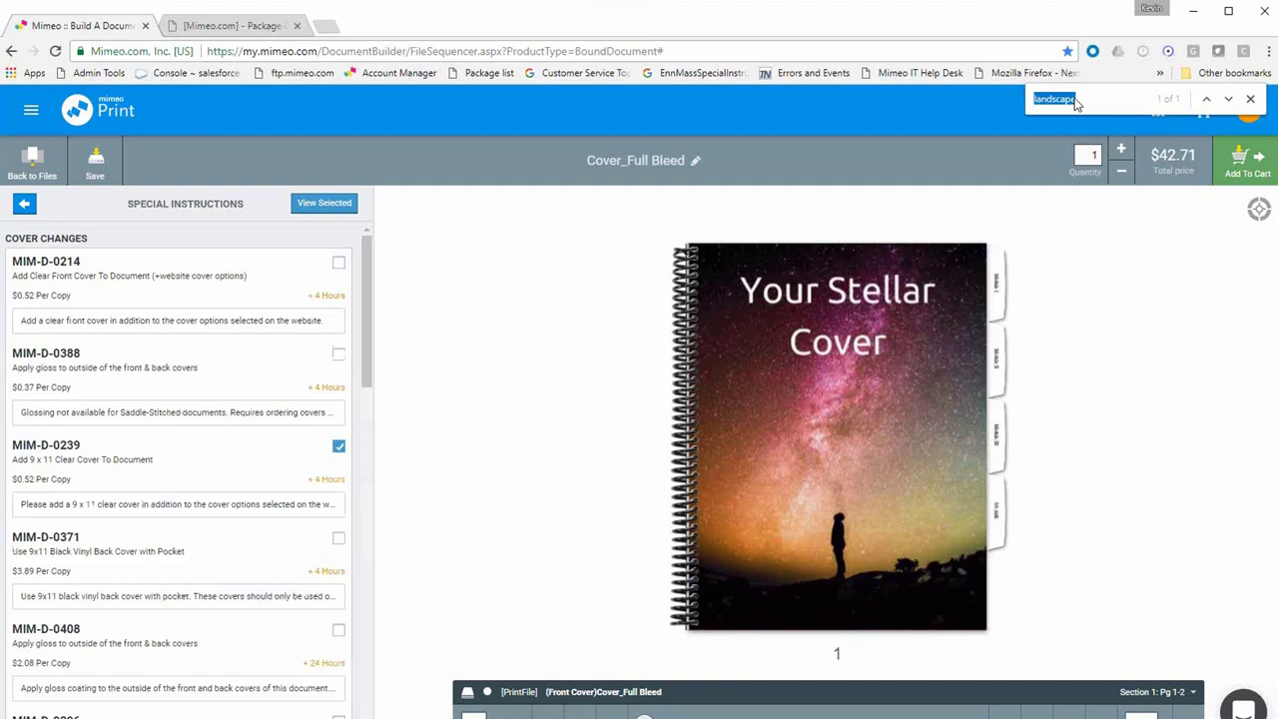
pyautogui.write('extra')
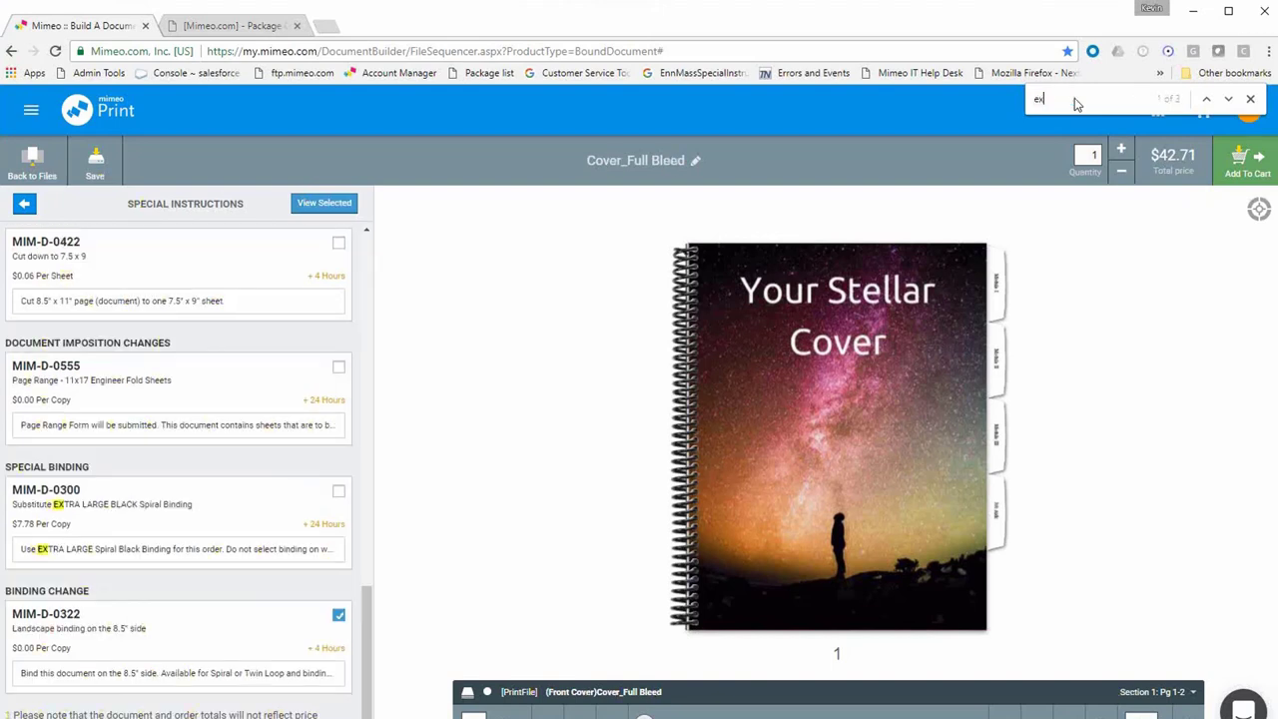
pyautogui.click(186, 519)
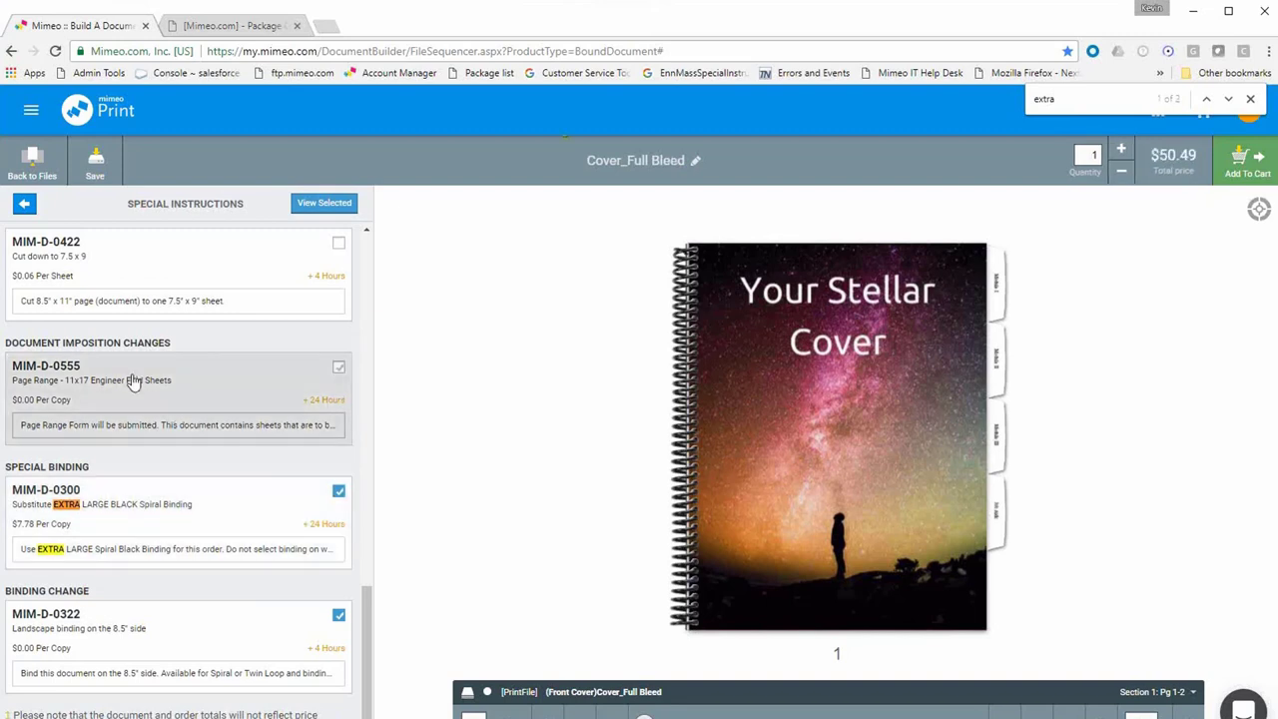
# Examine the document's binding choice and other build options, and compare them with the special binding instruction.
pyautogui.click(28, 205)
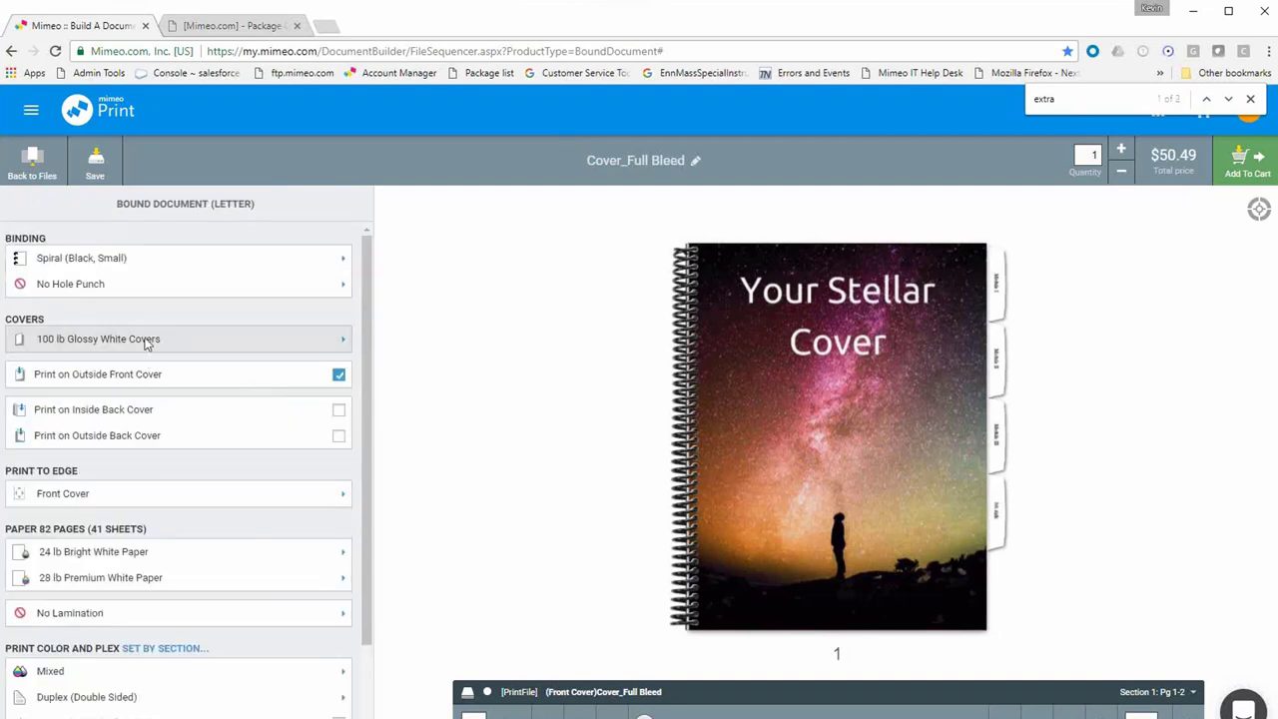
pyautogui.click(124, 266)
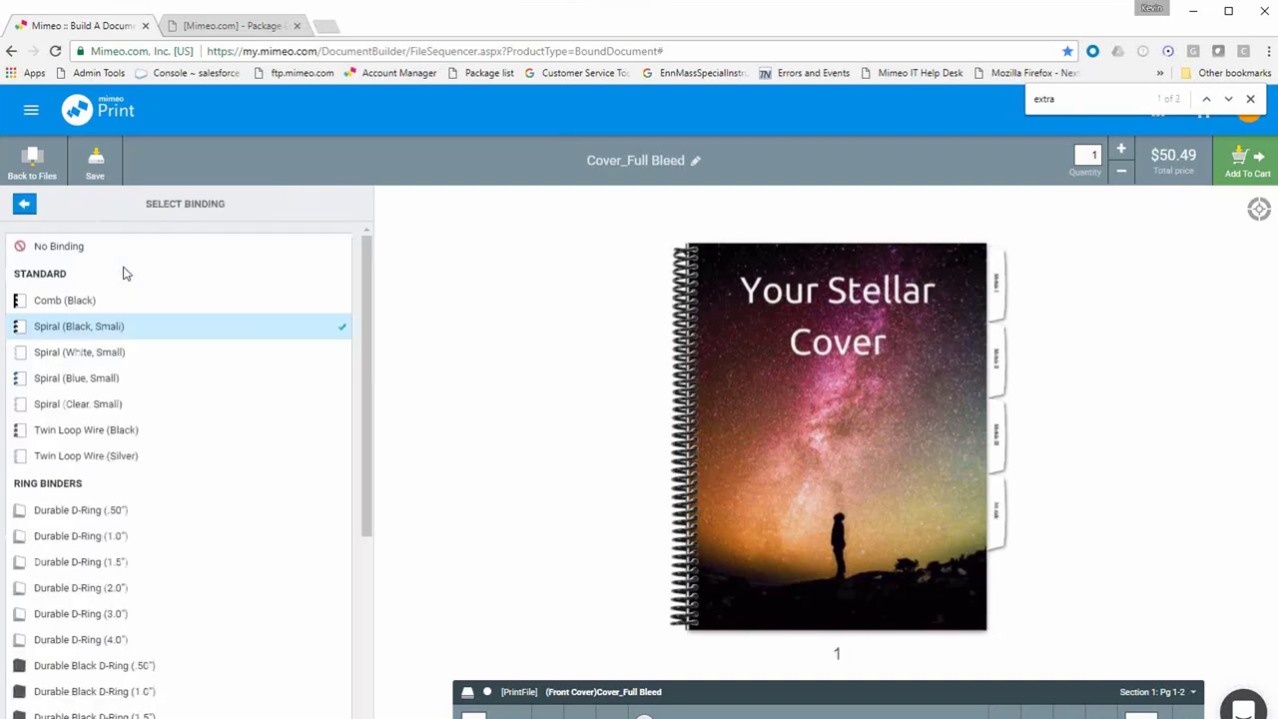
pyautogui.click(24, 205)
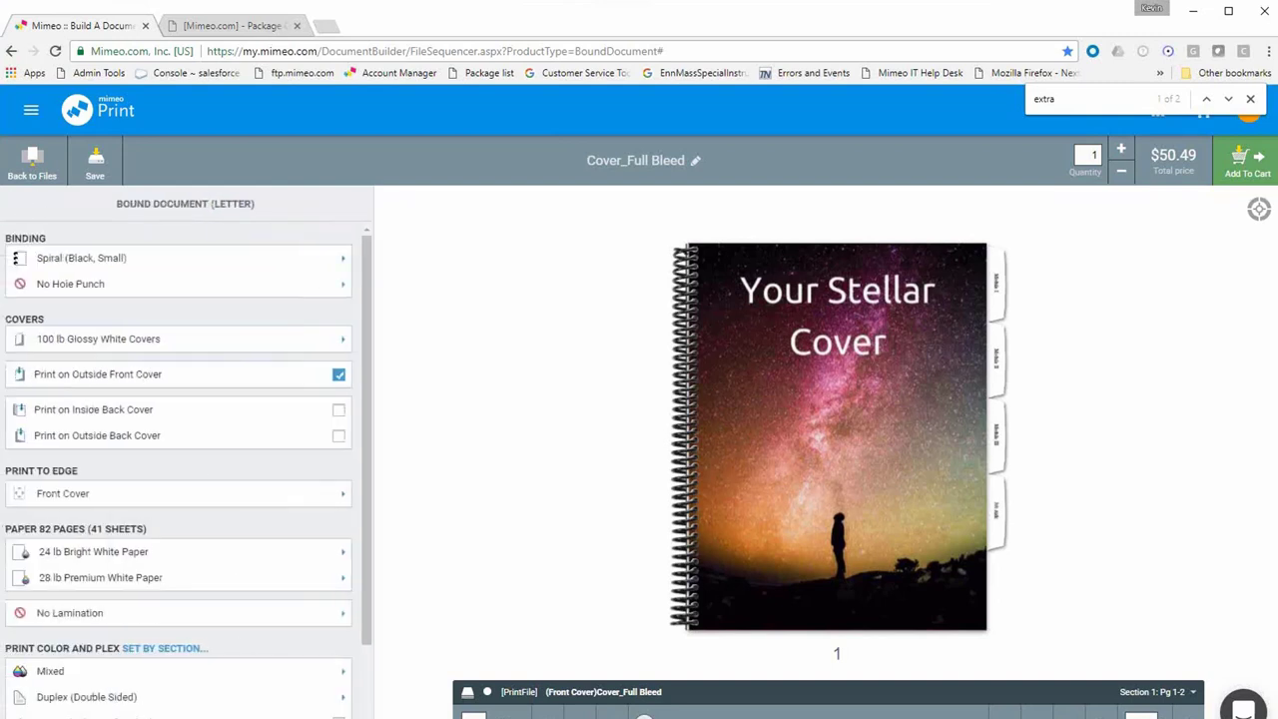
pyautogui.scroll(-2, 213, 469)
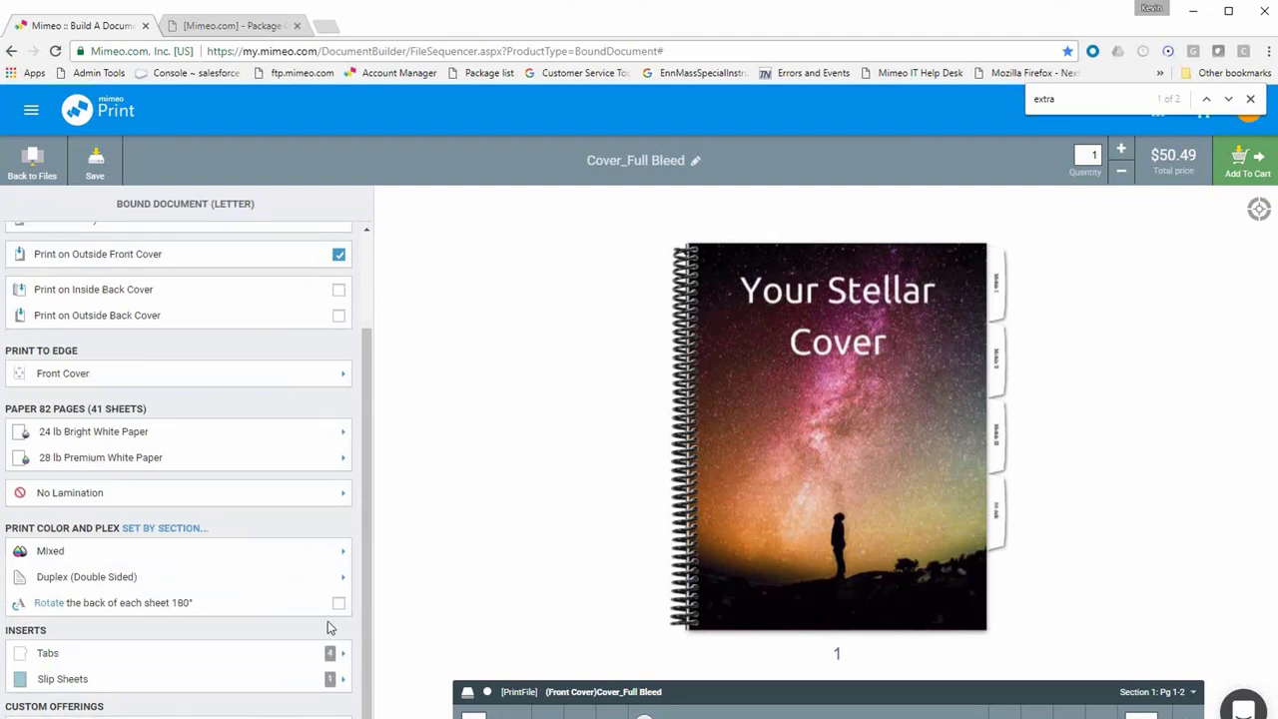
pyautogui.click(287, 715)
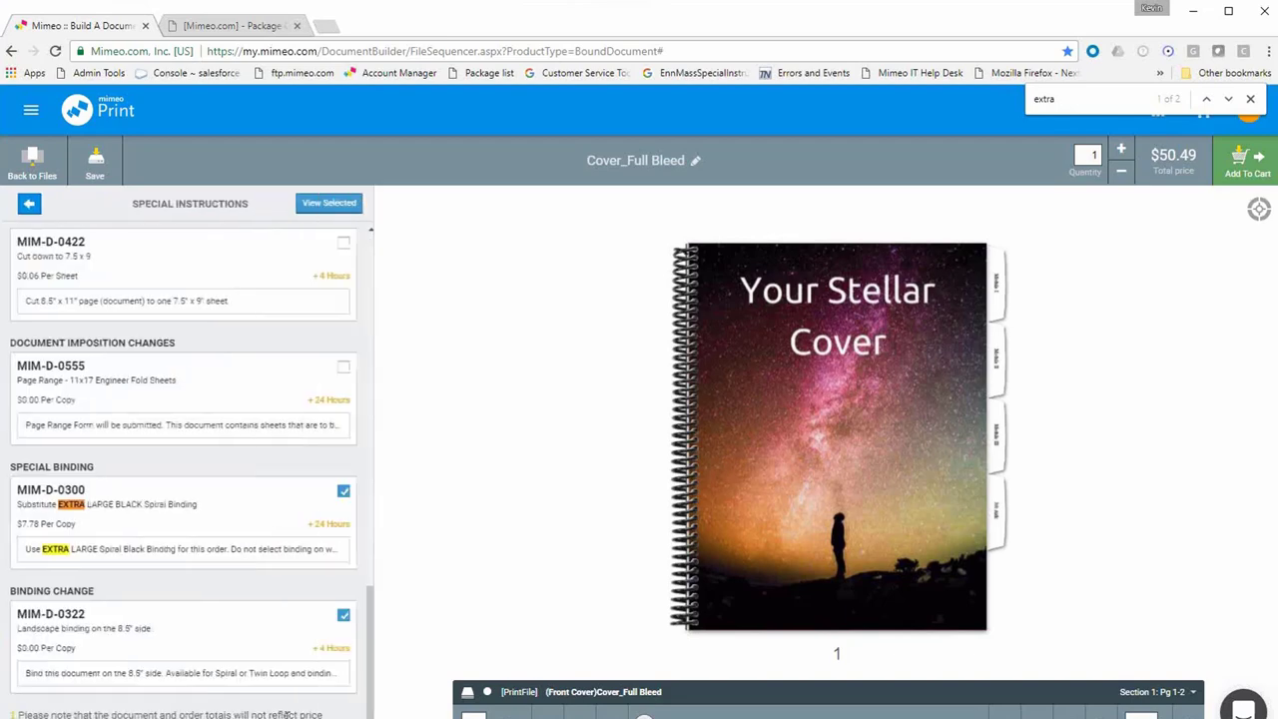
pyautogui.click(24, 204)
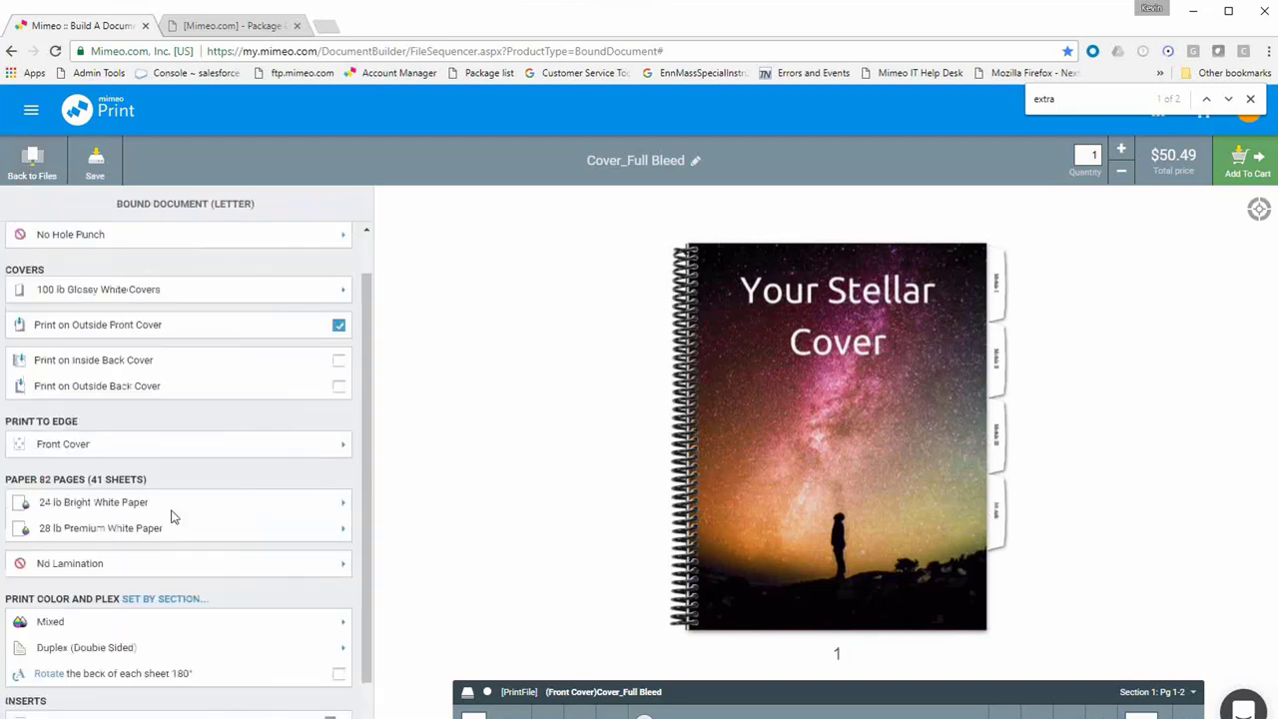
pyautogui.scroll(1, 160, 479)
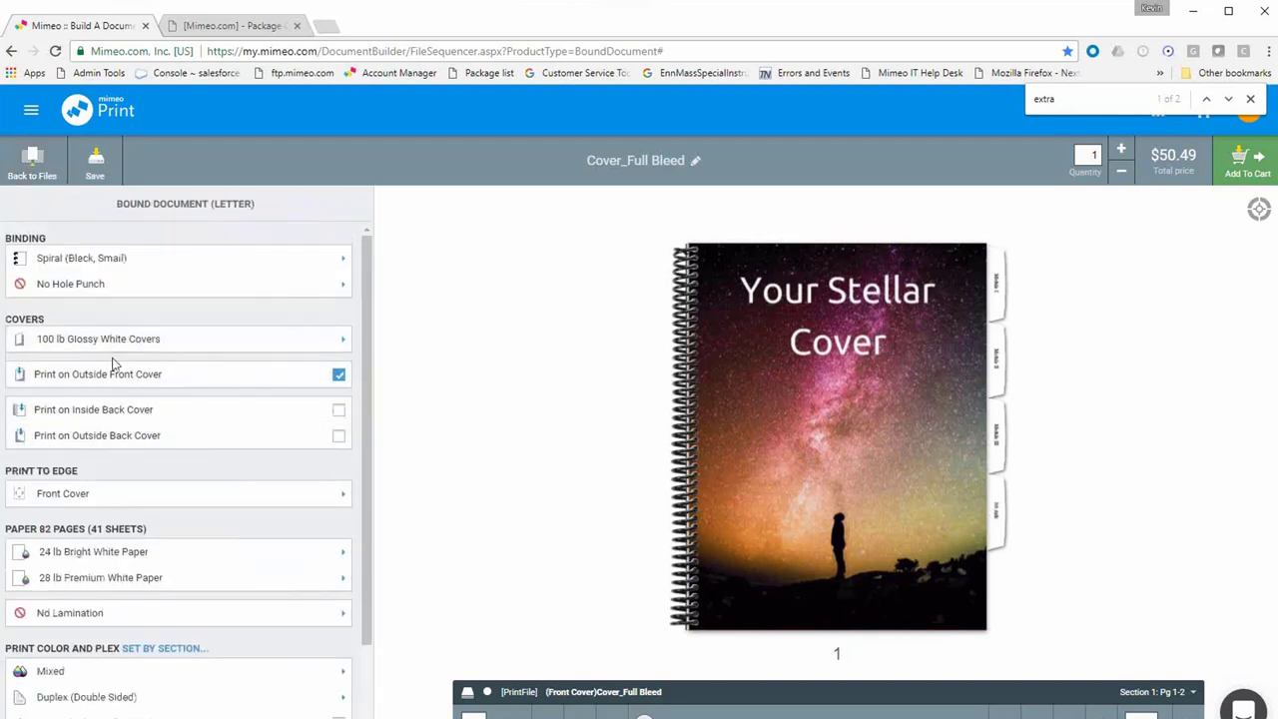
# Search the special instructions for "gloss", select MIM-D-0388, Apply gloss to outside of the front & back covers, and close the search.
pyautogui.scroll(-1, 208, 565)
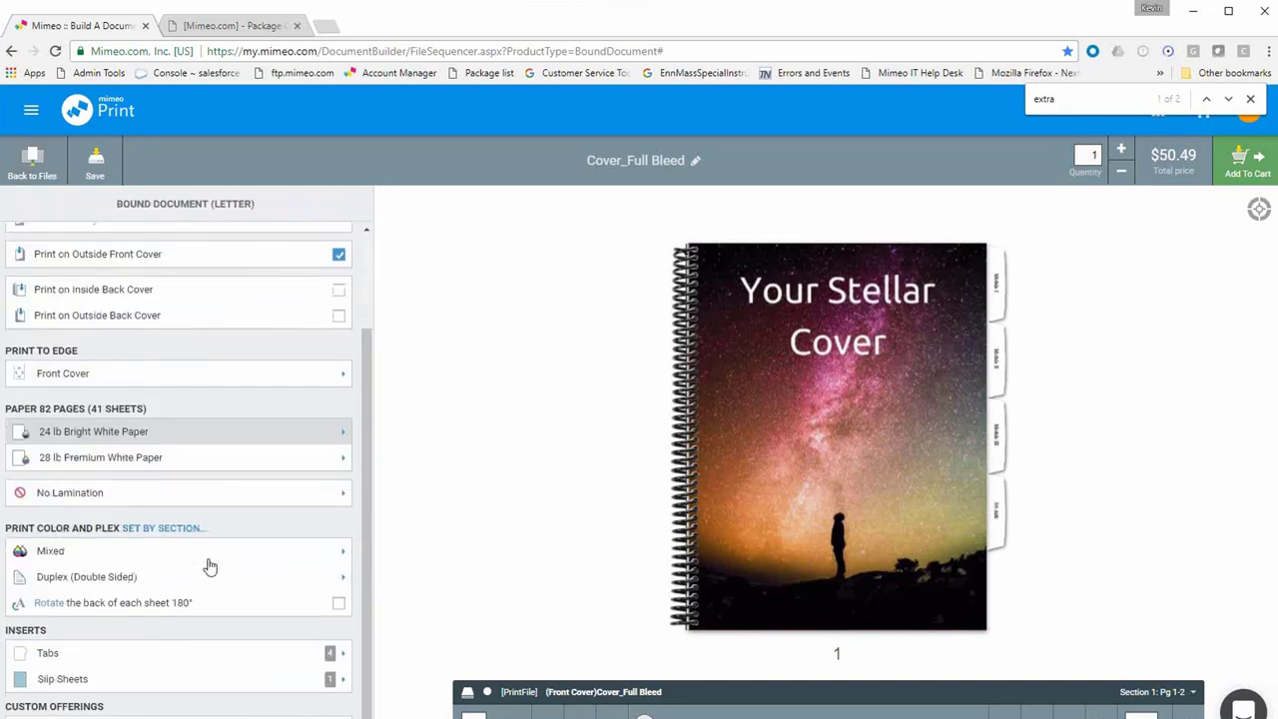
pyautogui.click(254, 714)
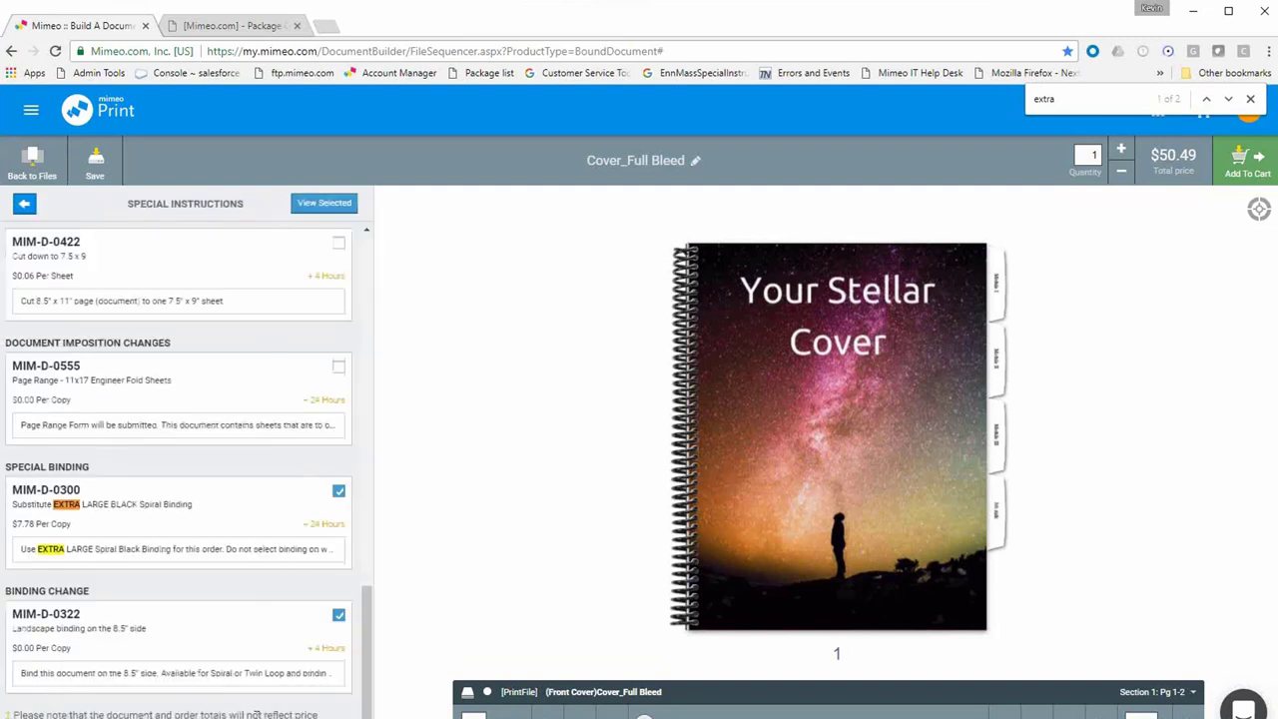
pyautogui.doubleClick(1059, 99)
pyautogui.write('gloss')
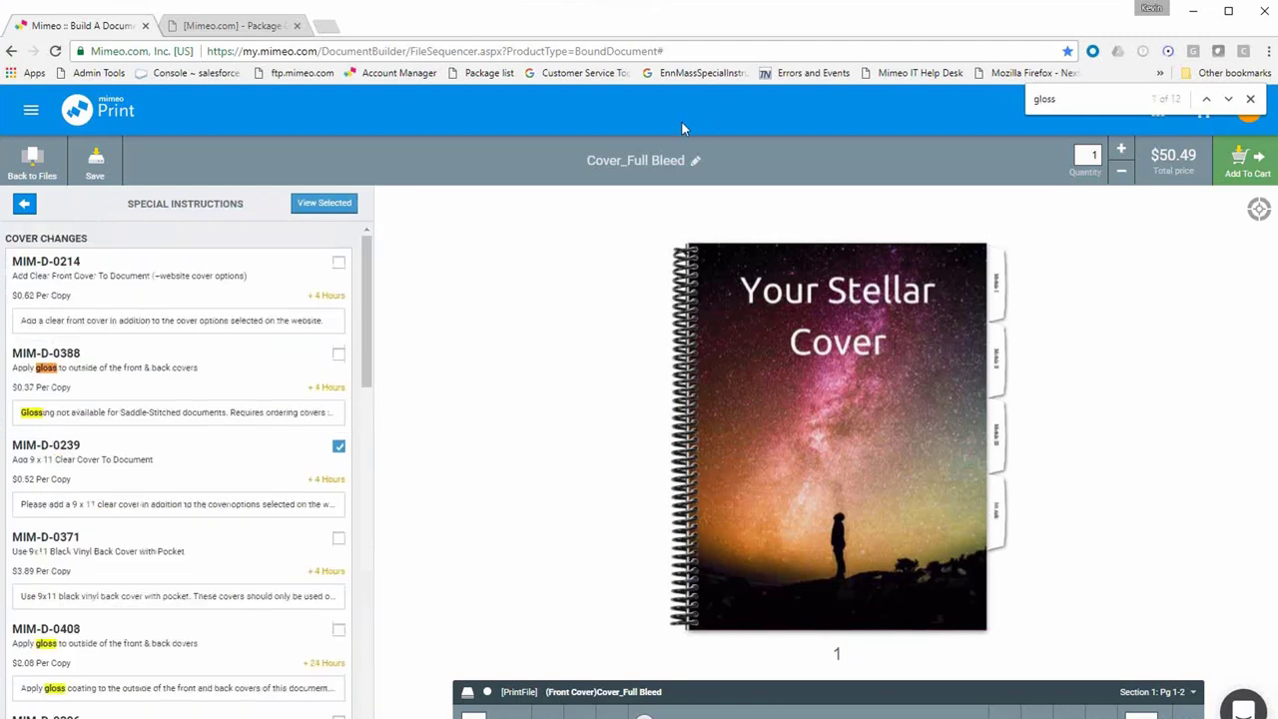
pyautogui.click(209, 381)
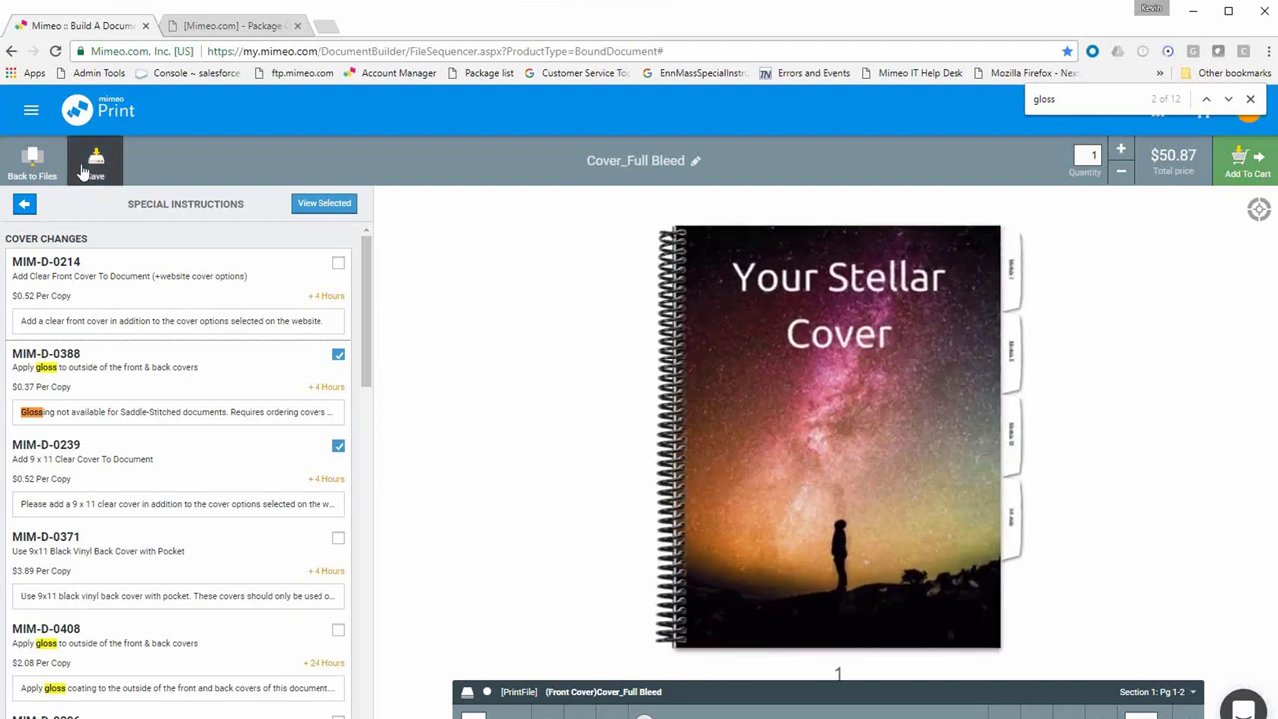
pyautogui.click(1251, 99)
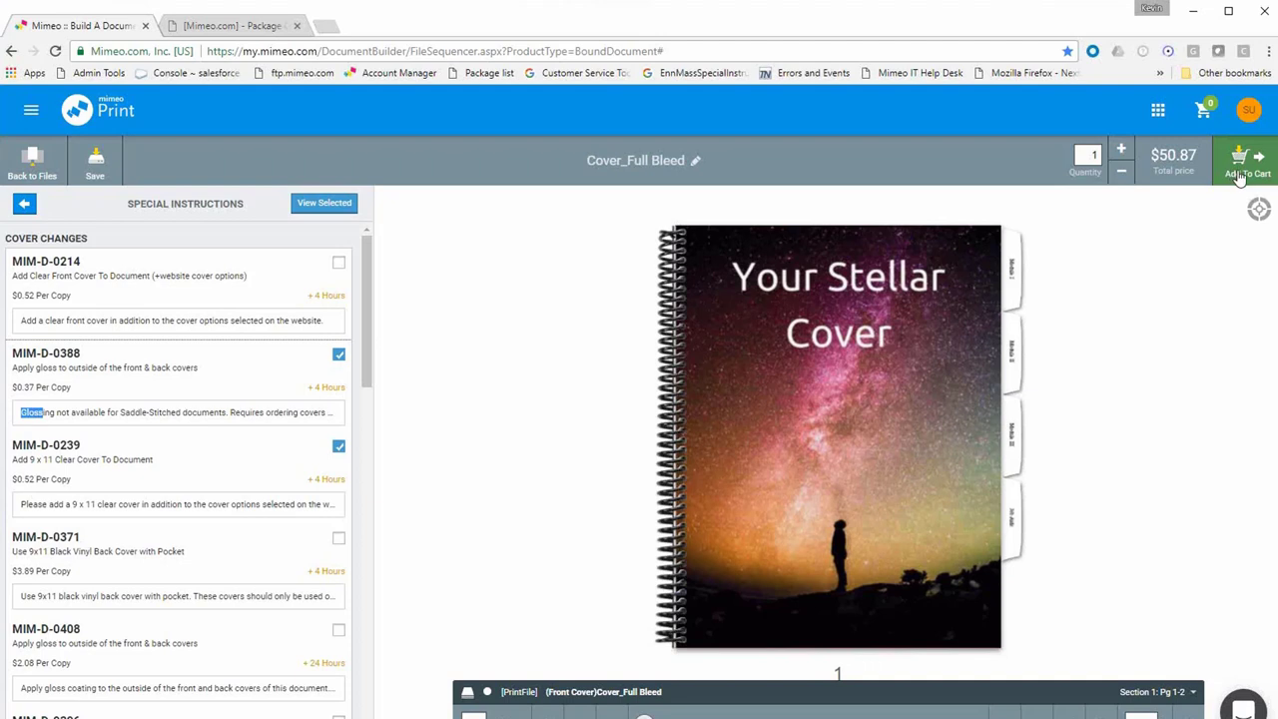
# Proceed to add the document to the cart and choose the Current Manuals folder in My Library as its save location.
pyautogui.click(1239, 170)
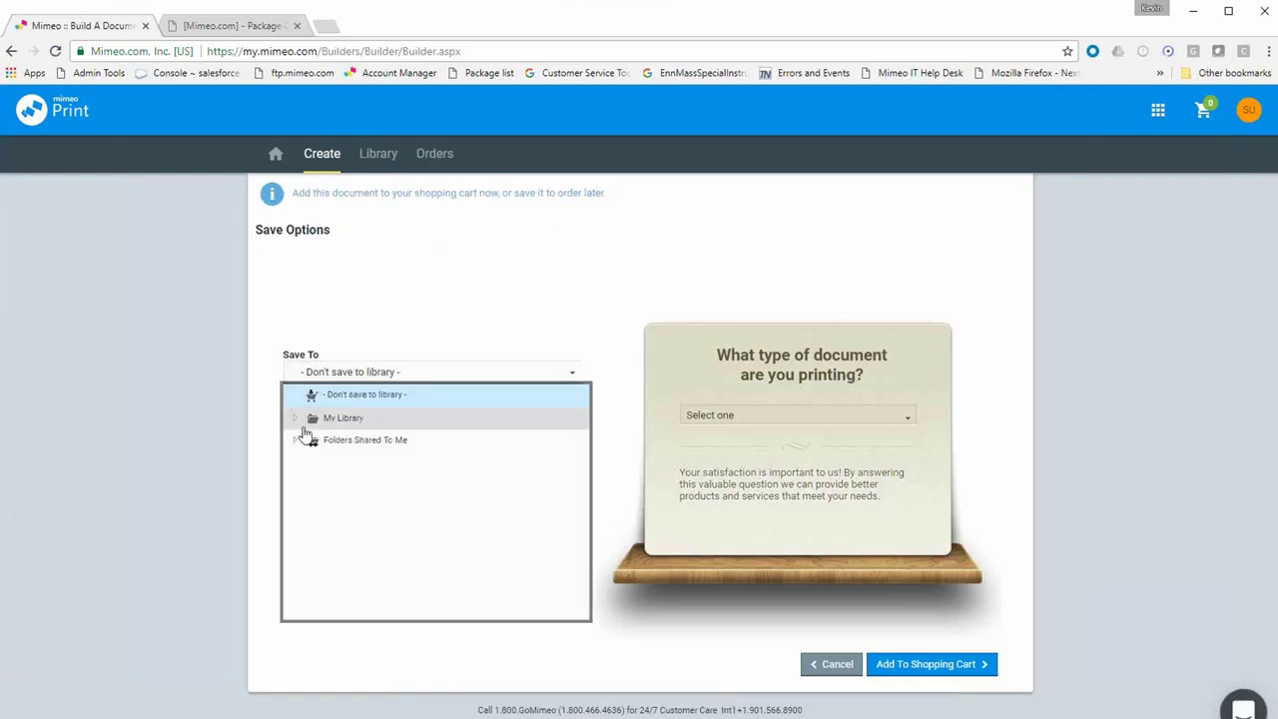
pyautogui.click(297, 420)
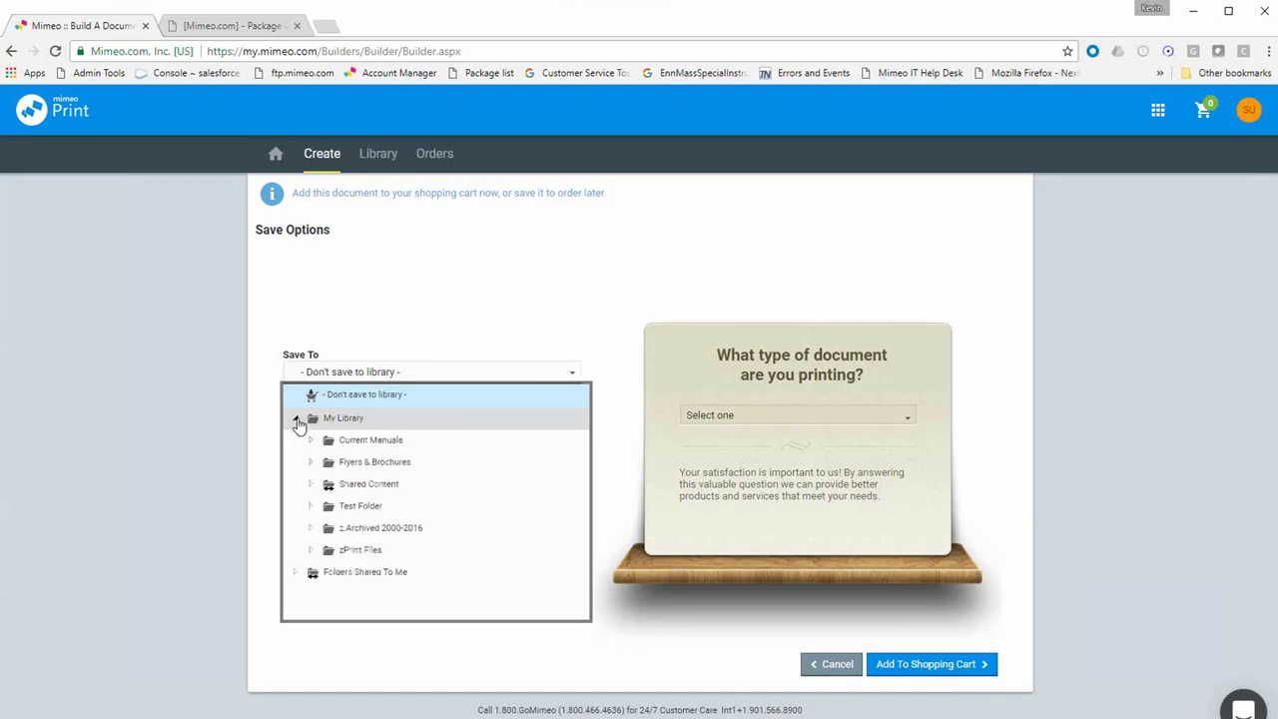
pyautogui.click(310, 441)
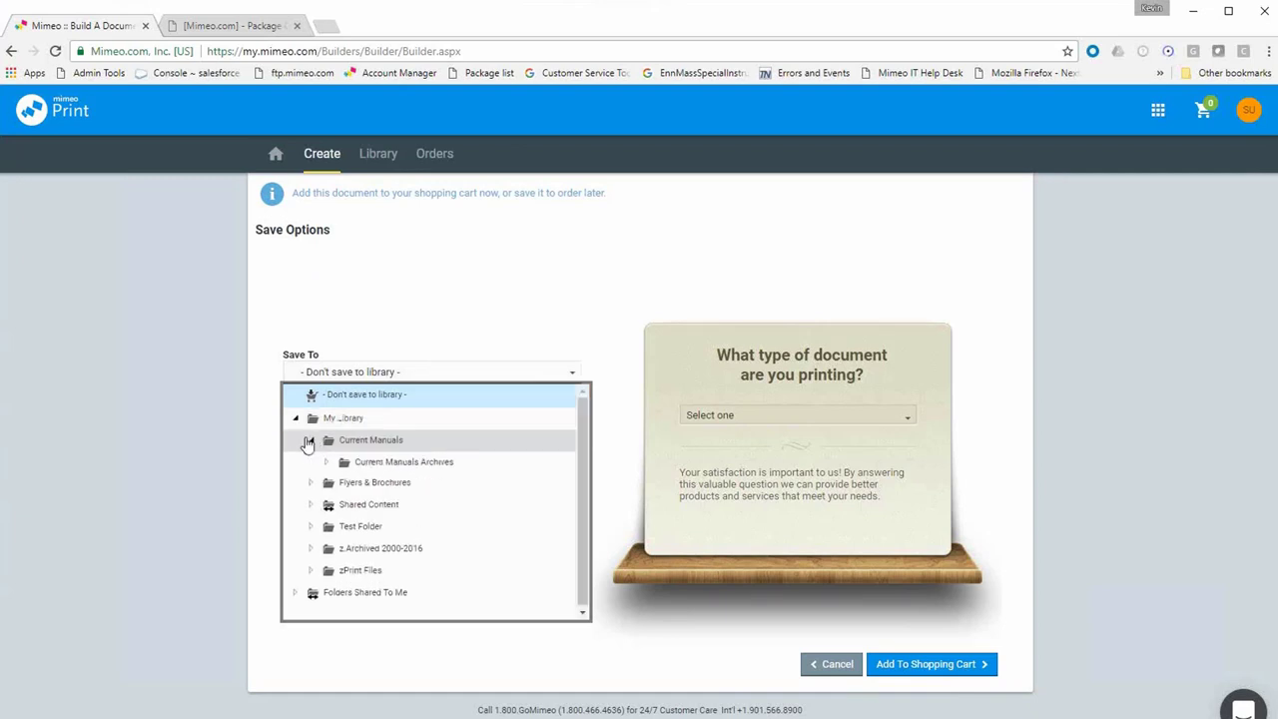
pyautogui.click(370, 440)
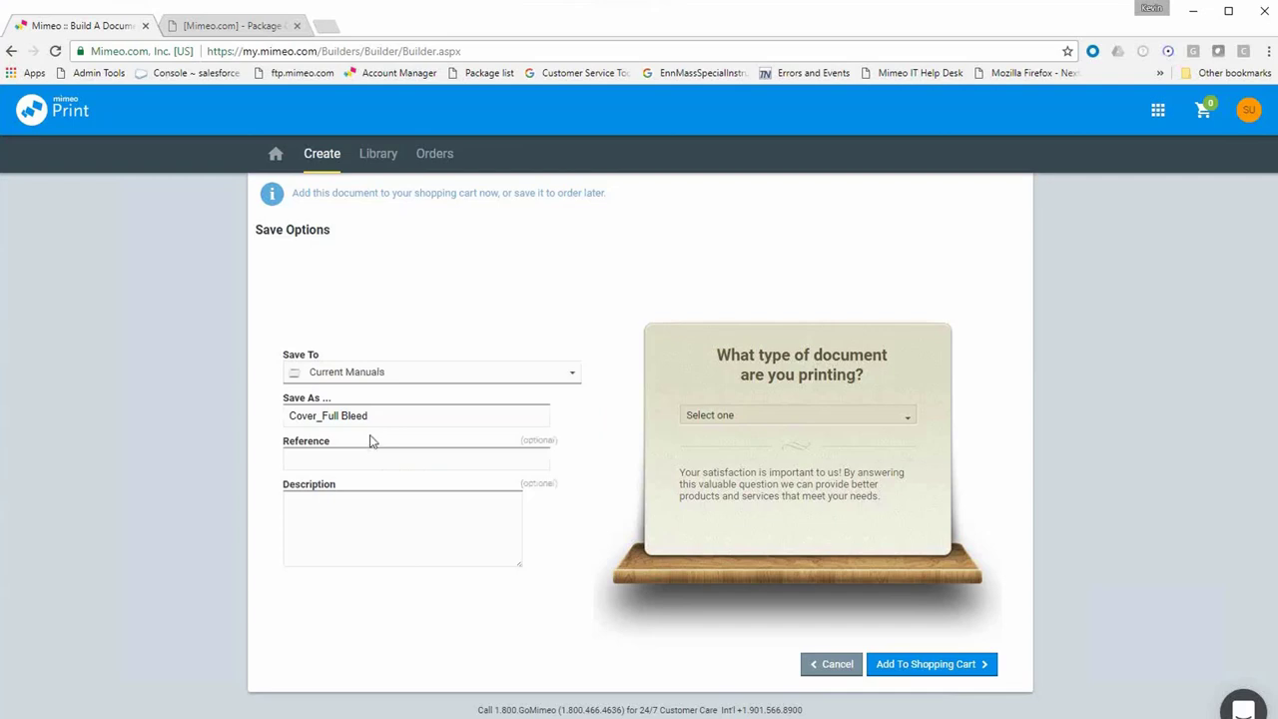
# Name the saved document "Mimeo Test Document - 7/27/17" and add it to the shopping cart.
pyautogui.moveTo(375, 413); pyautogui.dragTo(284, 401)
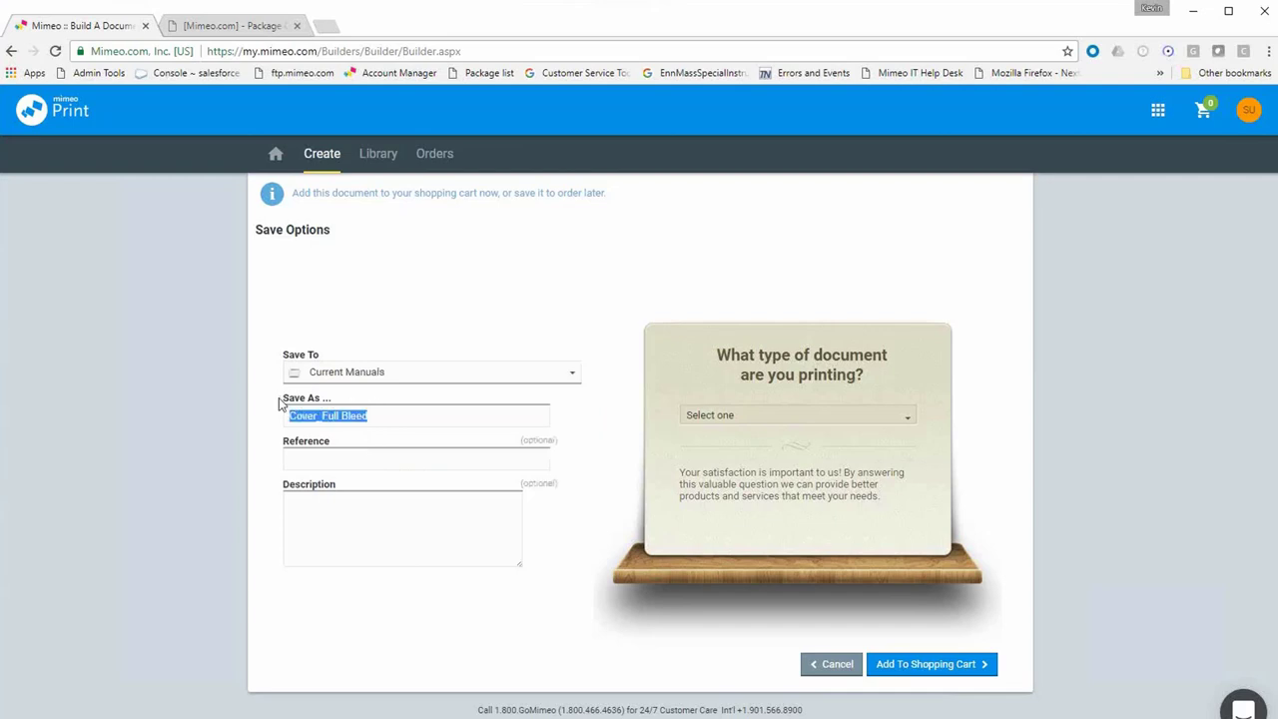
pyautogui.write('M')
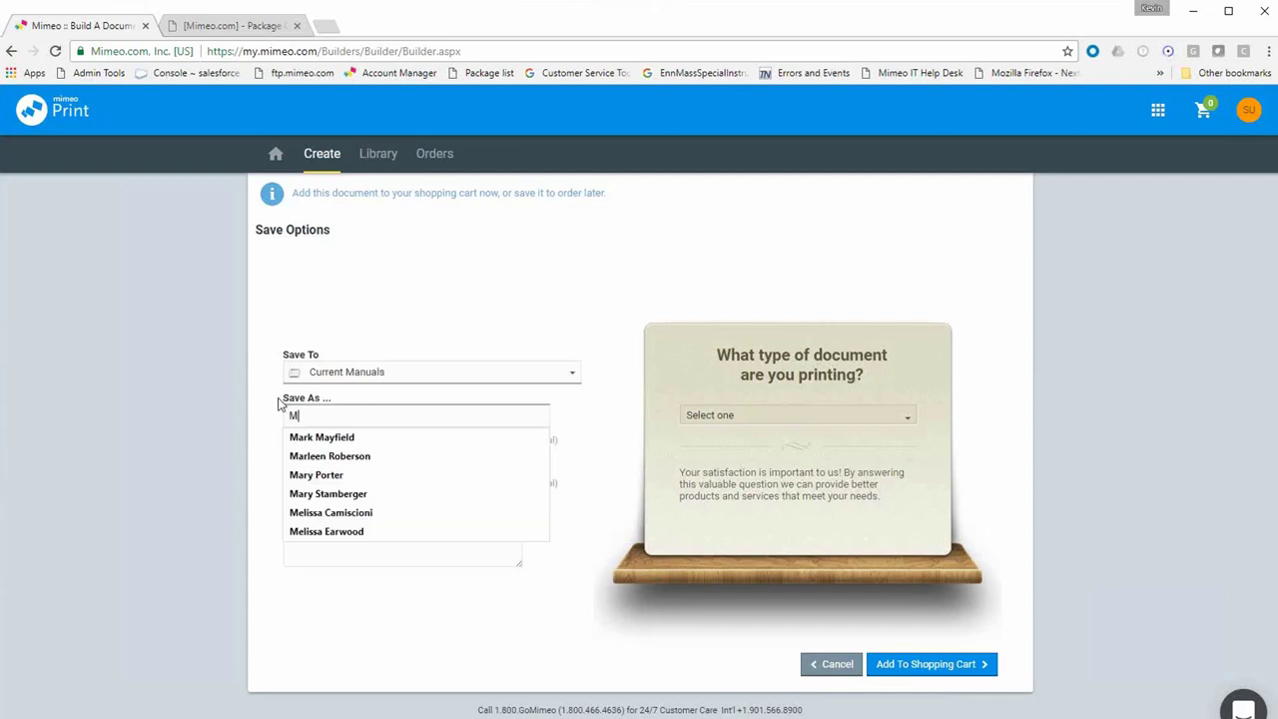
pyautogui.write('imeo Test')
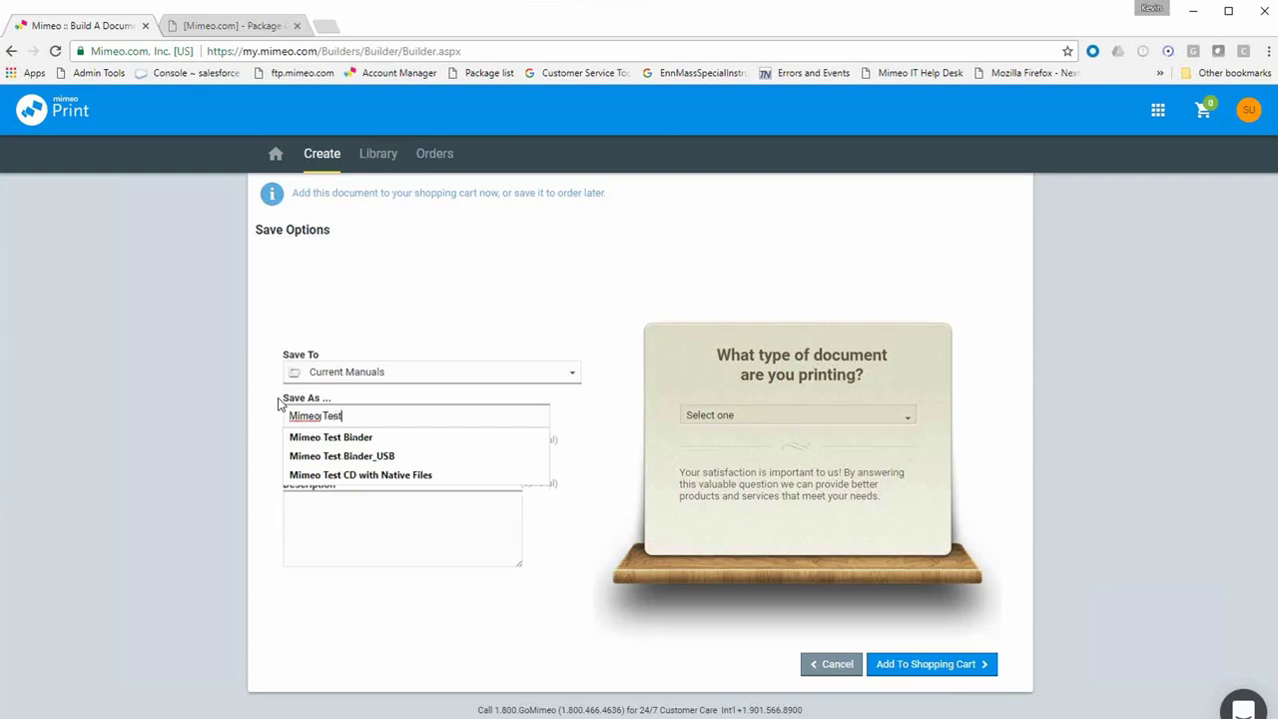
pyautogui.write(' Documetn -')
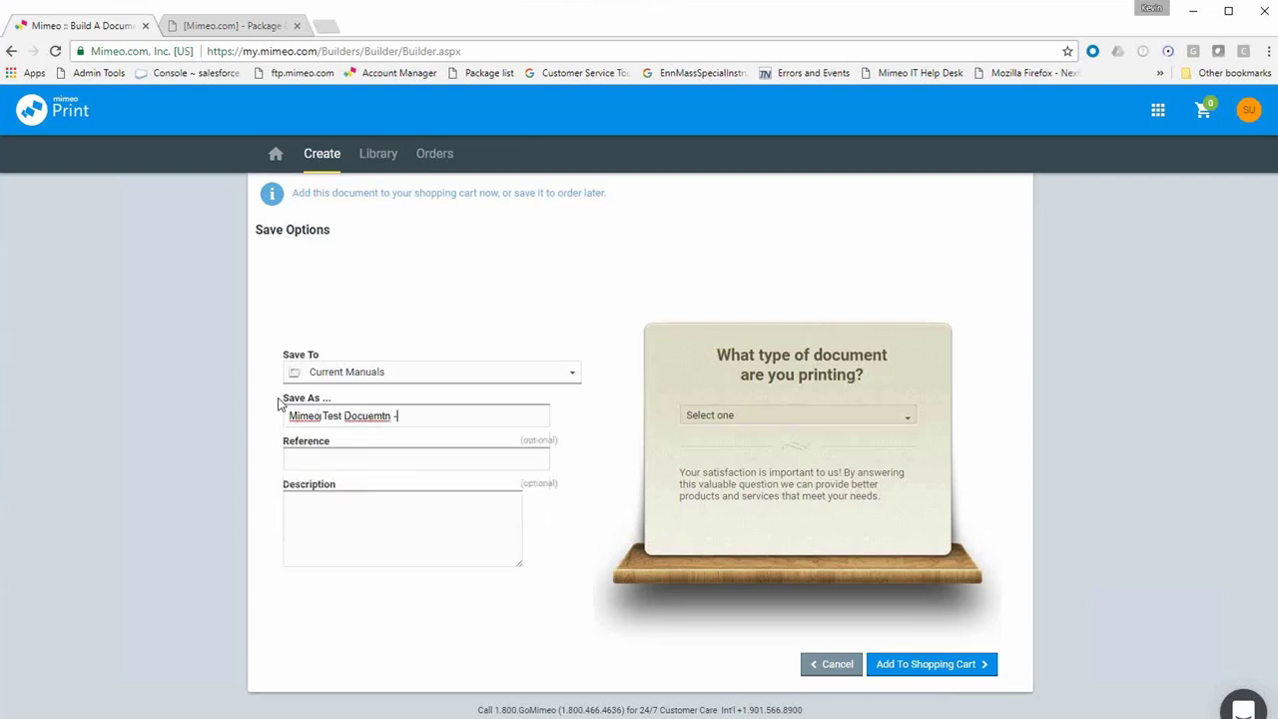
pyautogui.write(' 7/27/2')
pyautogui.press('BackSpace')
pyautogui.write('17')
pyautogui.rightClick(359, 419)
pyautogui.click(382, 430)
pyautogui.click(408, 457)
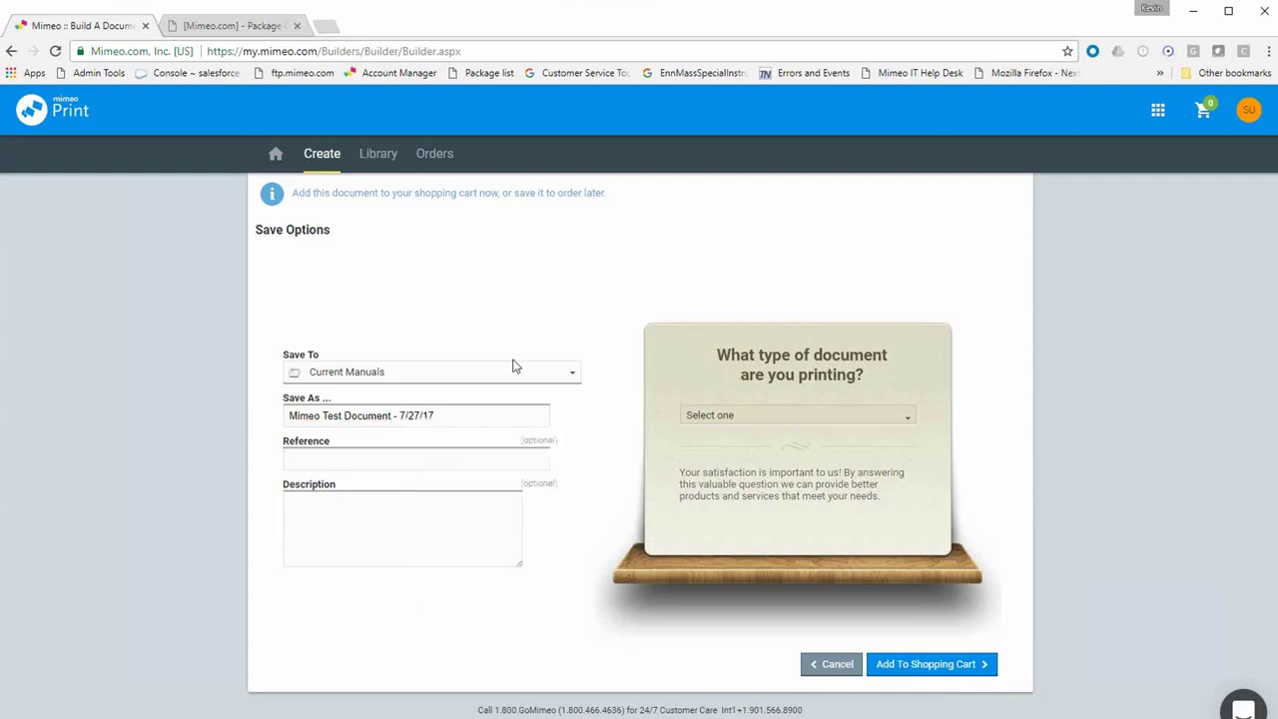
pyautogui.click(975, 672)
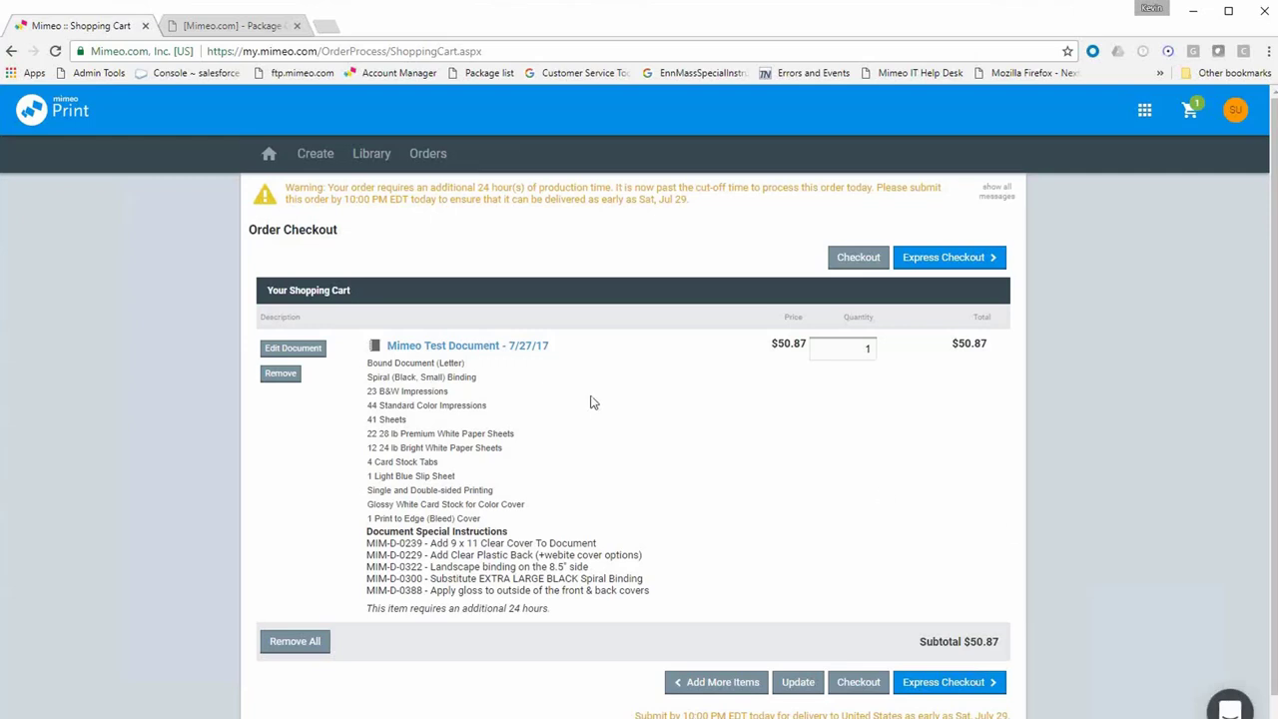
# Review the document special instructions listed for the item in the shopping cart.
pyautogui.scroll(-1, 590, 403)
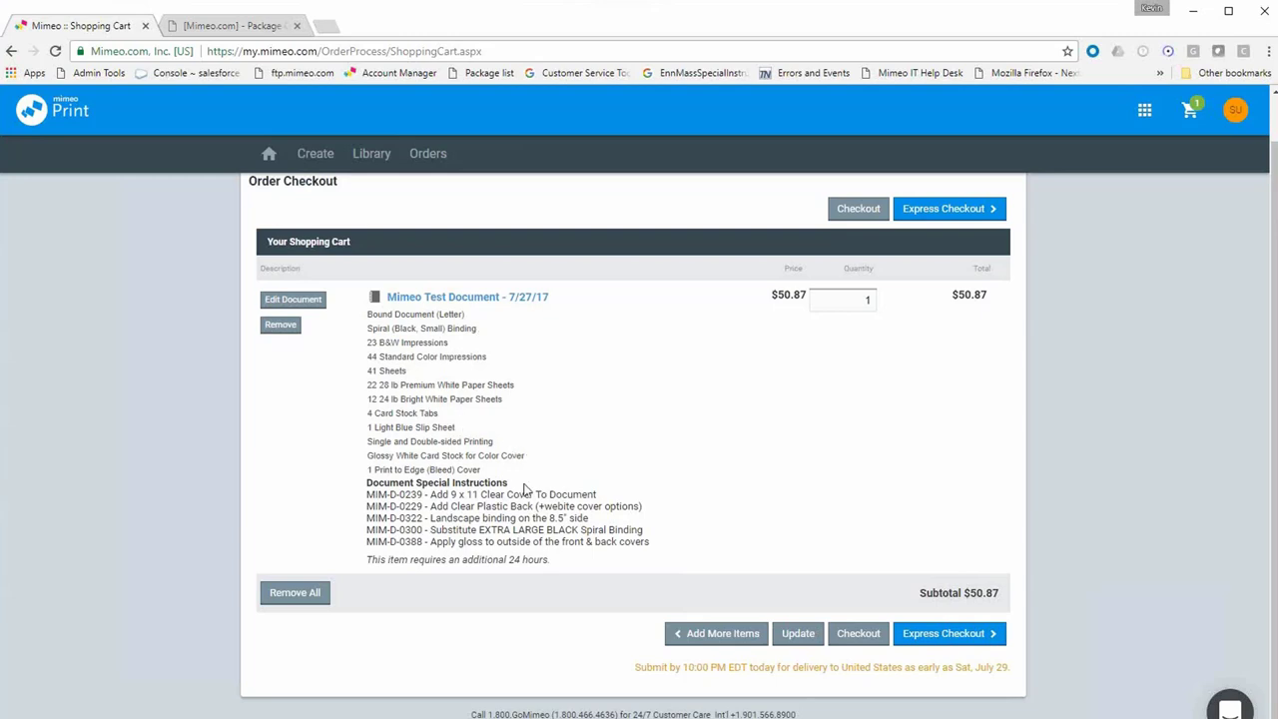
pyautogui.moveTo(661, 540); pyautogui.dragTo(361, 496)
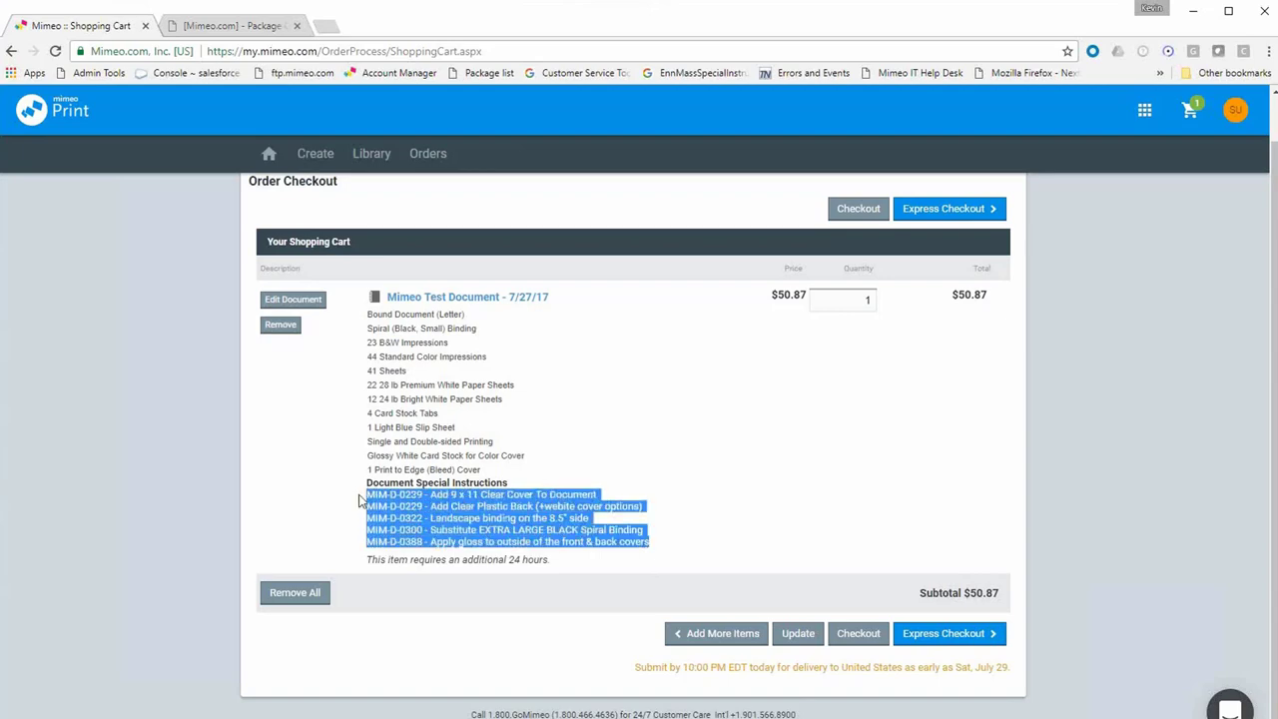
pyautogui.click(319, 469)
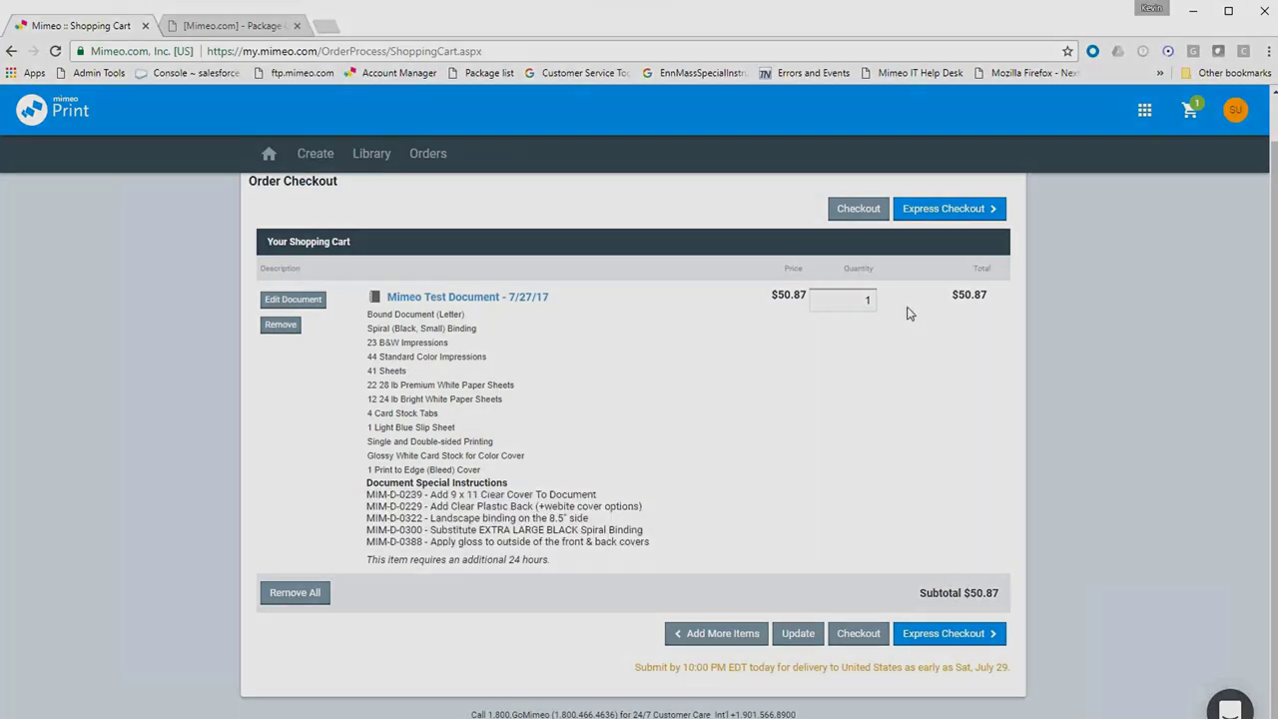